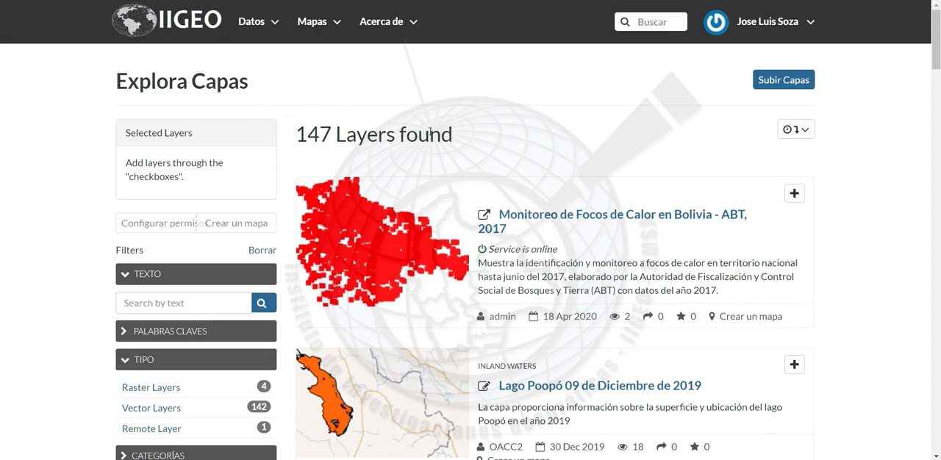
Go from the home page to the Capas listing and open the Subir Capas page
{"action": "left_click", "coordinate": [210, 20]}
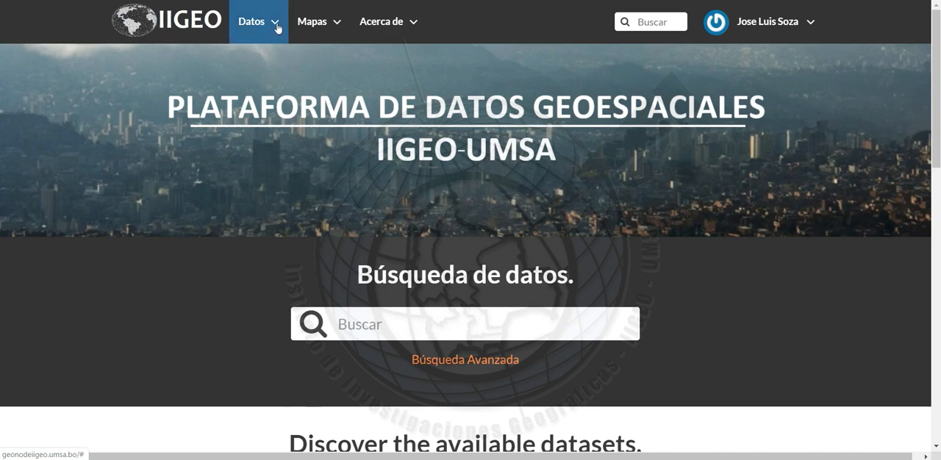
{"action": "left_click", "coordinate": [275, 29]}
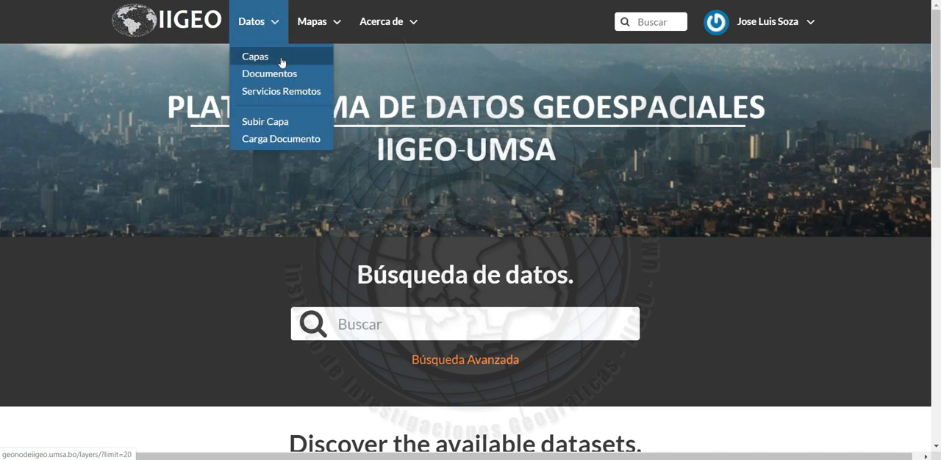
{"action": "left_click", "coordinate": [274, 59]}
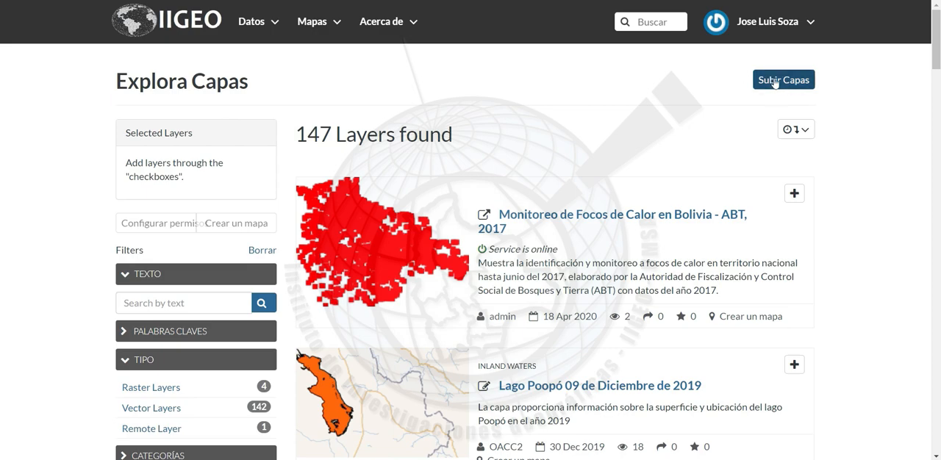
{"action": "key", "text": "Tab"}
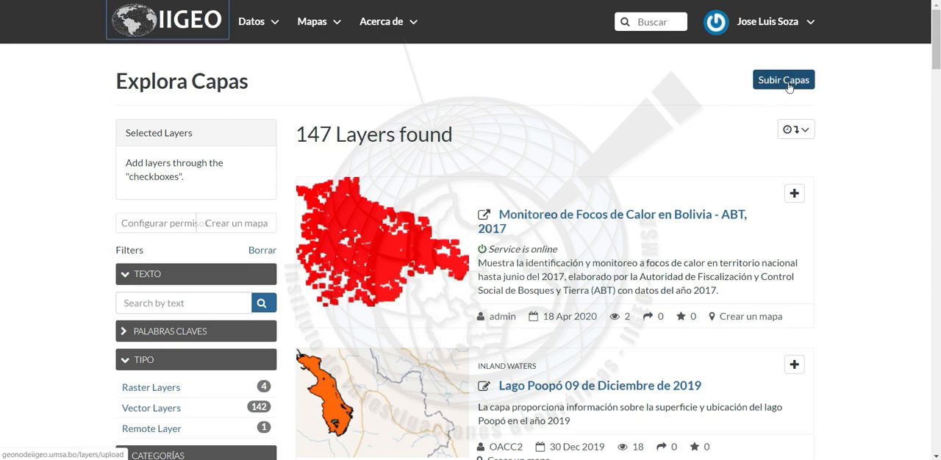
{"action": "left_click", "coordinate": [787, 87]}
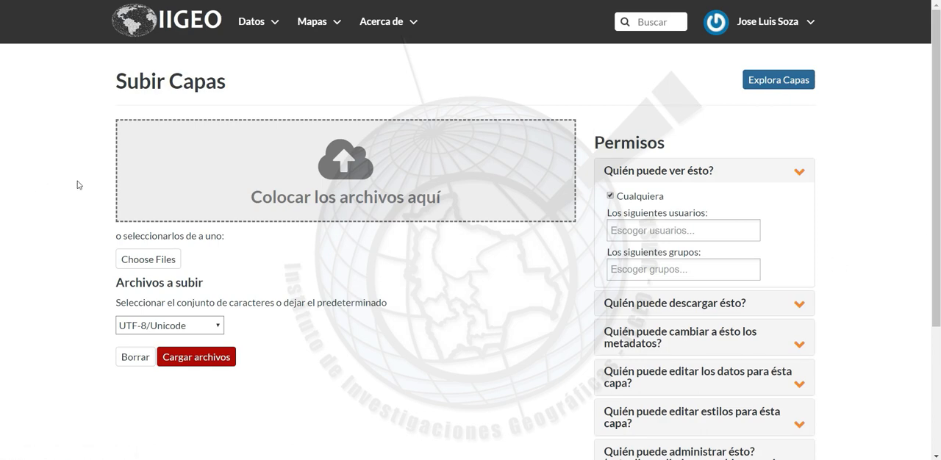
Switch to the SHP_Practica folder in File Explorer and examine the component files of the Densidad_Poblacional_LP shapefile
{"action": "key", "text": "alt+Tab"}
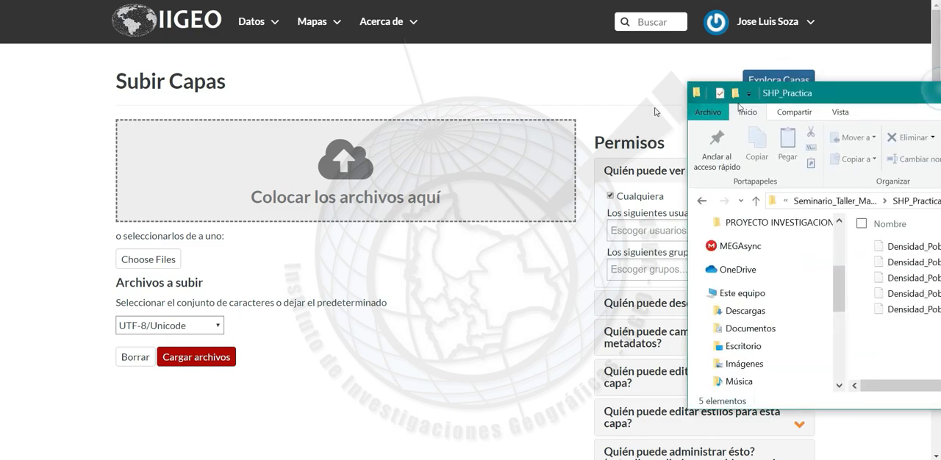
{"action": "left_click_drag", "start_coordinate": [904, 92], "coordinate": [462, 0]}
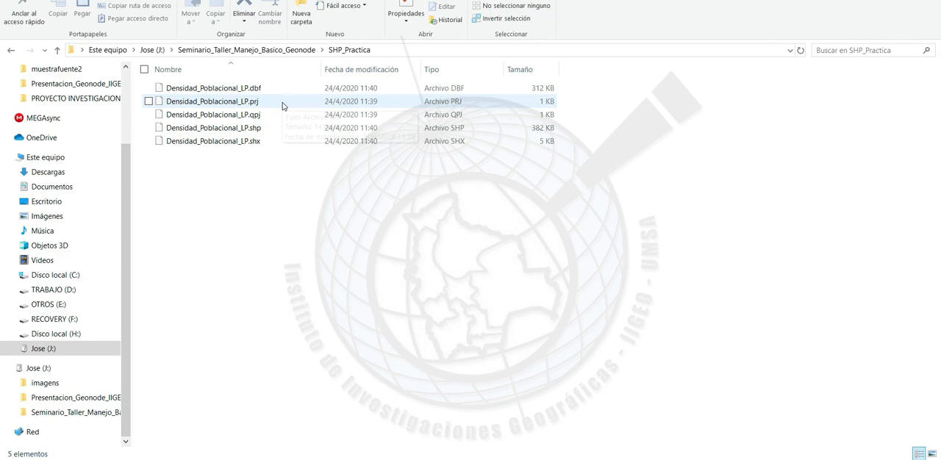
{"action": "left_click", "coordinate": [275, 141]}
{"action": "left_click", "coordinate": [277, 130]}
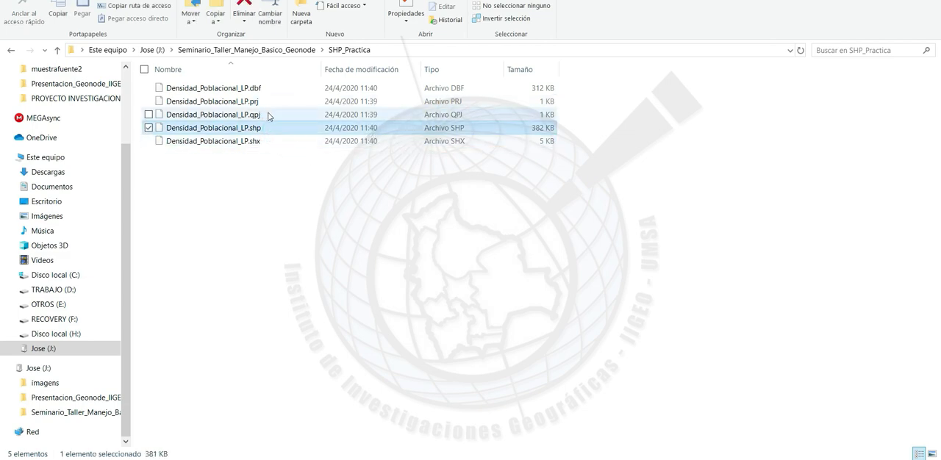
{"action": "left_click", "coordinate": [268, 115]}
{"action": "left_click", "coordinate": [259, 103]}
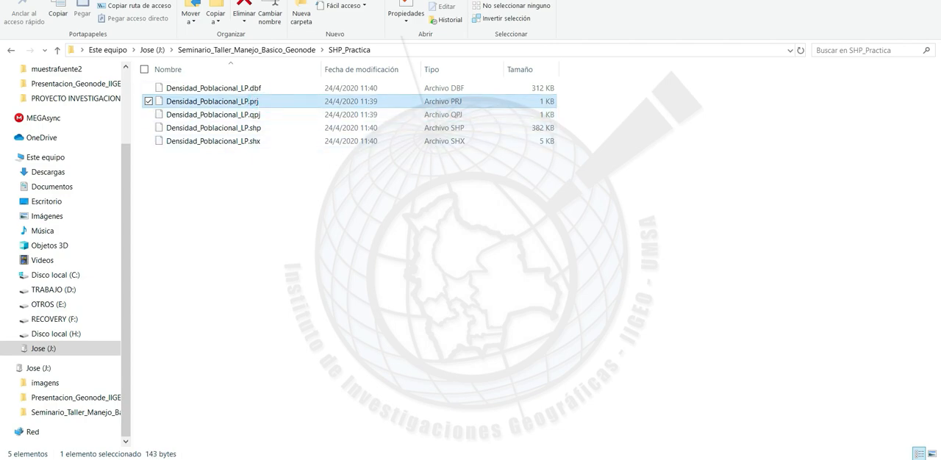
Add all five Densidad_Poblacional_LP files (.dbf, .prj, .qpj, .shp, .shx) from the SHP_Practica folder to the layer upload area
{"action": "left_click_drag", "start_coordinate": [574, 1], "coordinate": [745, 32]}
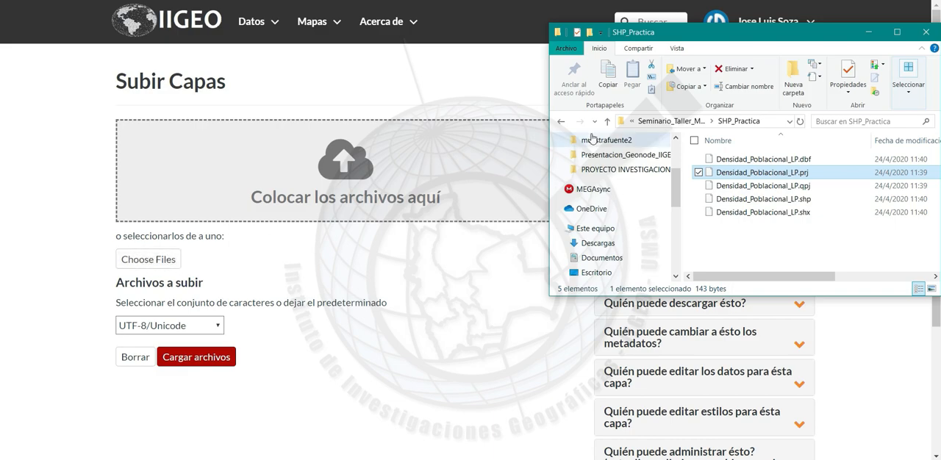
{"action": "left_click", "coordinate": [165, 260]}
{"action": "key", "text": "alt+Tab"}
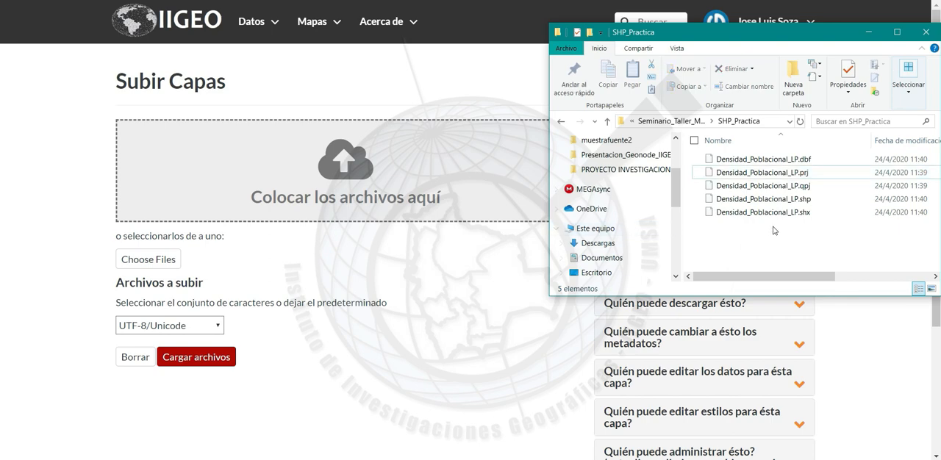
{"action": "left_click_drag", "start_coordinate": [772, 231], "coordinate": [334, 188]}
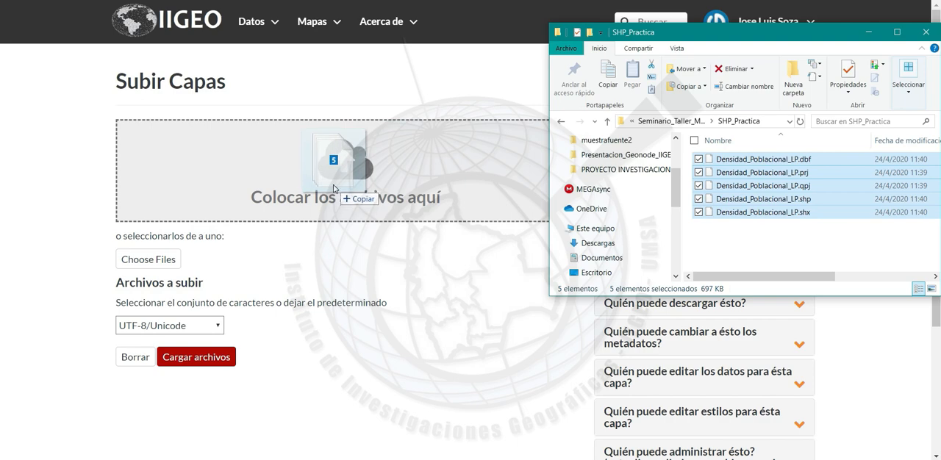
{"action": "left_click_drag", "start_coordinate": [334, 189], "coordinate": [320, 166]}
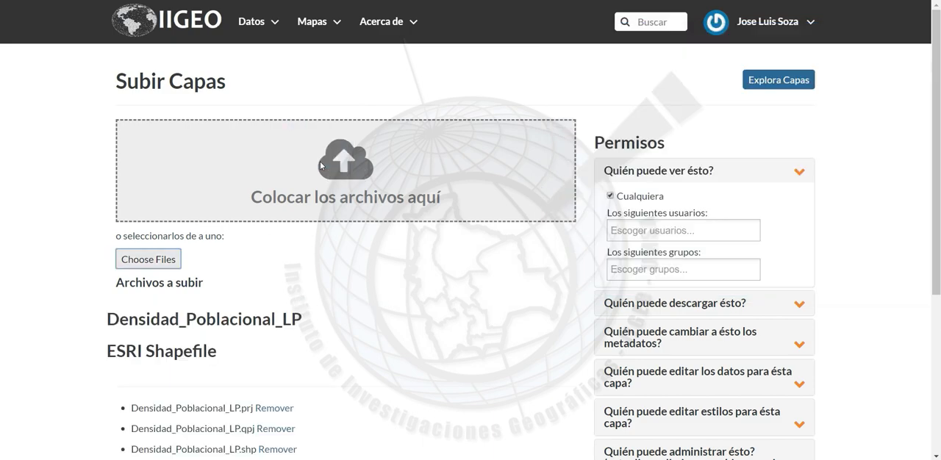
Check the listed Densidad_Poblacional_LP shapefile components and permissions, and upload the files with the UTF-8/Unicode character set
{"action": "scroll", "coordinate": [432, 314], "scroll_direction": "down", "scroll_amount": 3}
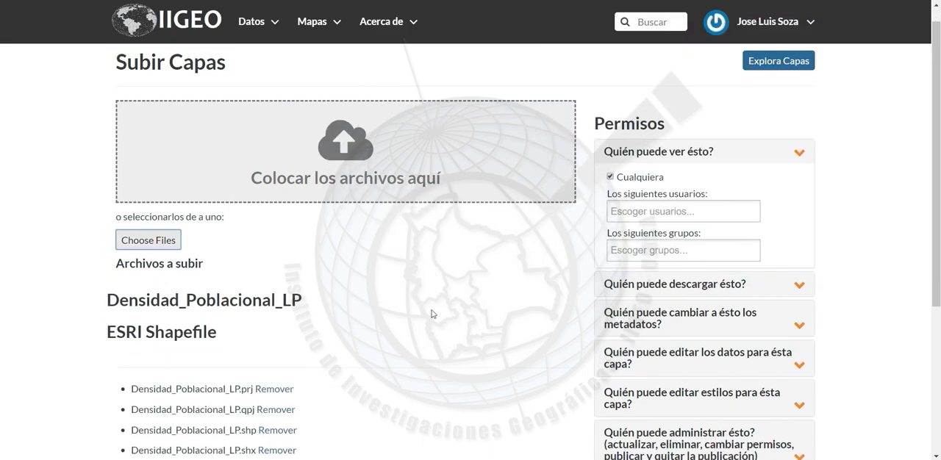
{"action": "left_click_drag", "start_coordinate": [104, 196], "coordinate": [309, 198]}
{"action": "left_click", "coordinate": [340, 213]}
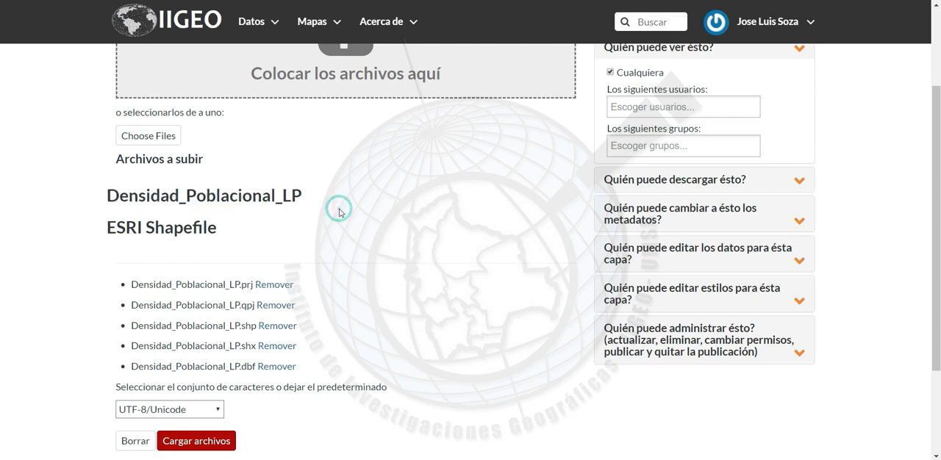
{"action": "scroll", "coordinate": [357, 241], "scroll_direction": "down", "scroll_amount": 1}
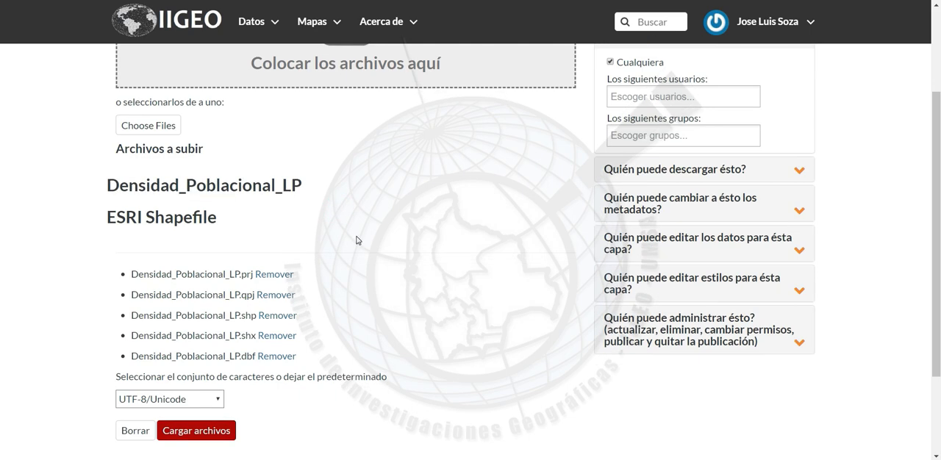
{"action": "scroll", "coordinate": [356, 240], "scroll_direction": "down", "scroll_amount": 2}
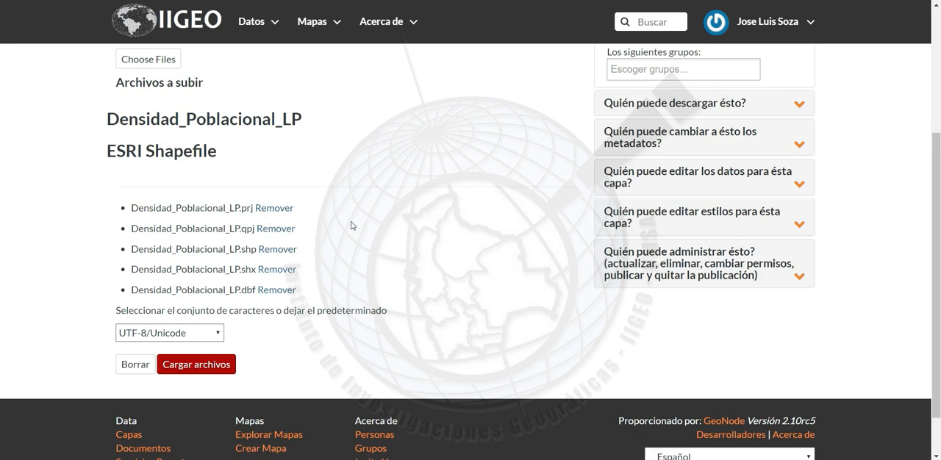
{"action": "scroll", "coordinate": [351, 225], "scroll_direction": "down", "scroll_amount": 1}
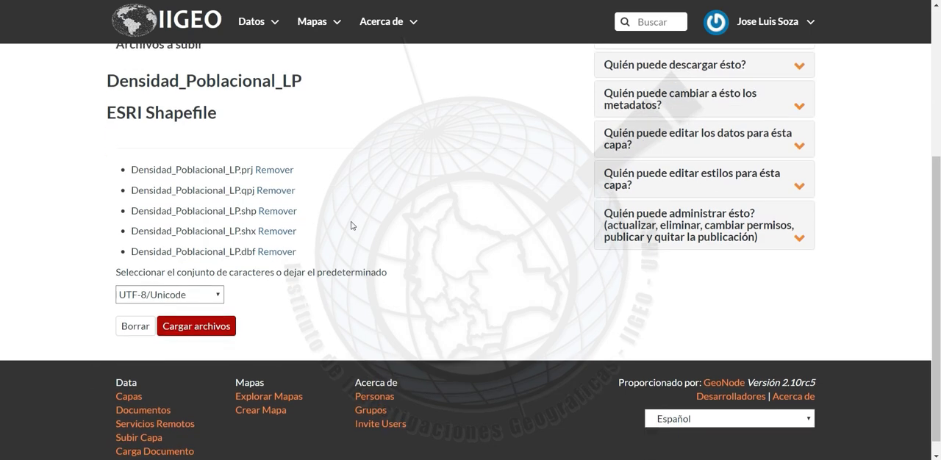
{"action": "scroll", "coordinate": [374, 257], "scroll_direction": "up", "scroll_amount": 2}
{"action": "scroll", "coordinate": [374, 258], "scroll_direction": "up", "scroll_amount": 2}
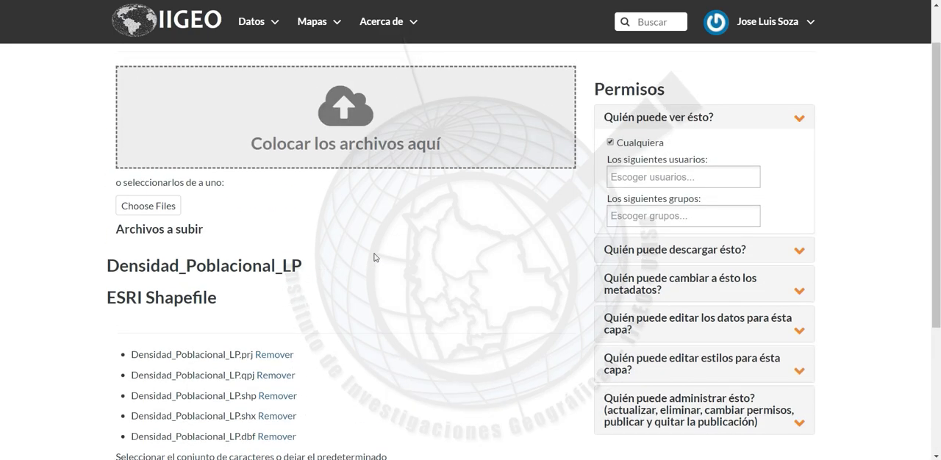
{"action": "scroll", "coordinate": [375, 257], "scroll_direction": "down", "scroll_amount": 4}
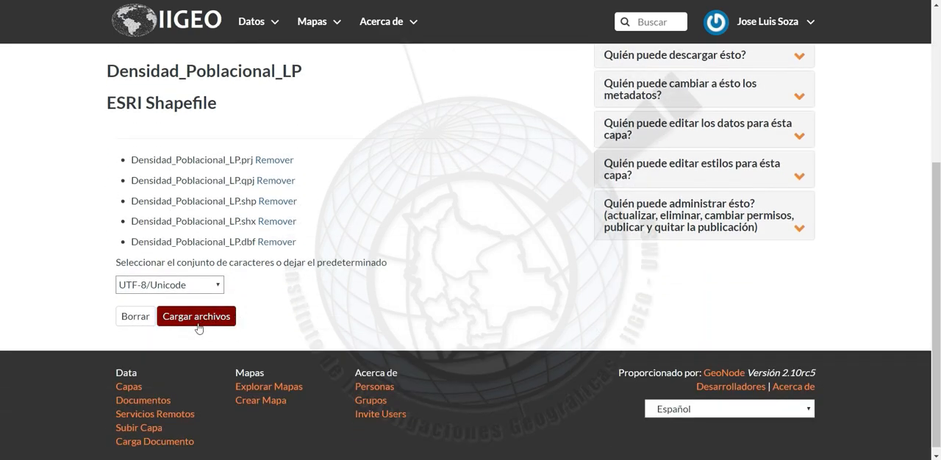
{"action": "left_click", "coordinate": [219, 317]}
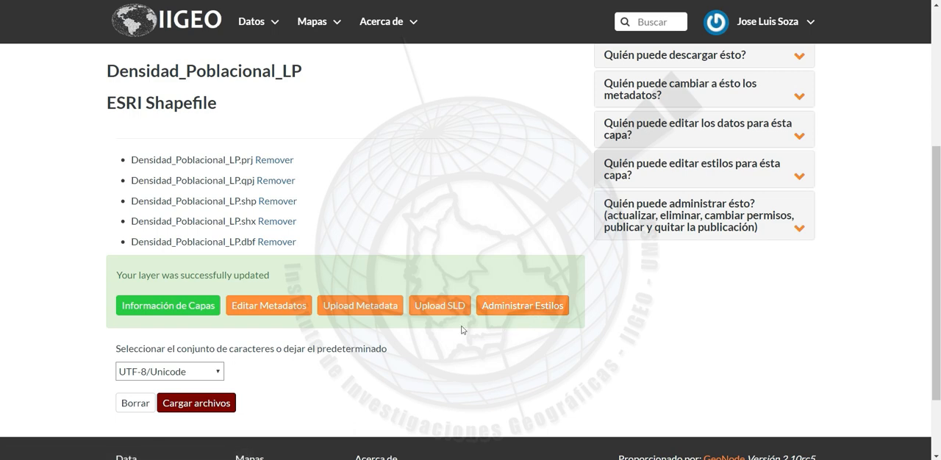
Open the information page of the uploaded Densidad_Poblacional_LP layer and start its metadata wizard
{"action": "left_click", "coordinate": [172, 309]}
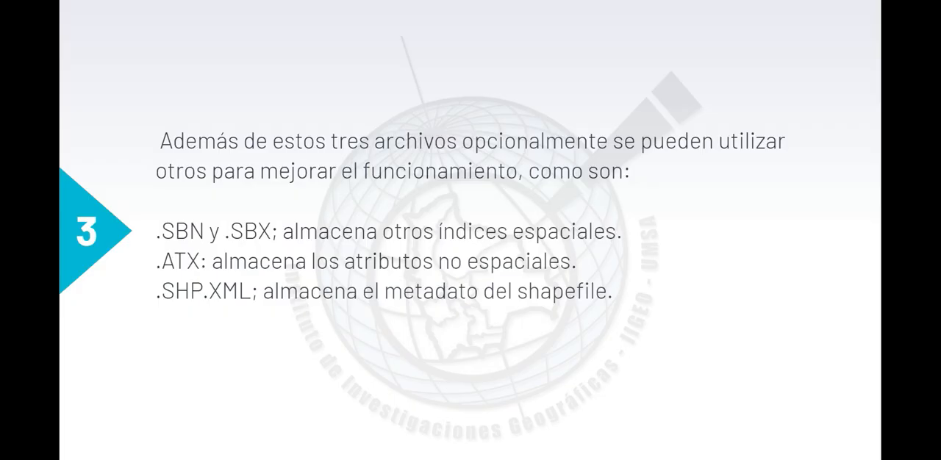
{"action": "left_click", "coordinate": [748, 283]}
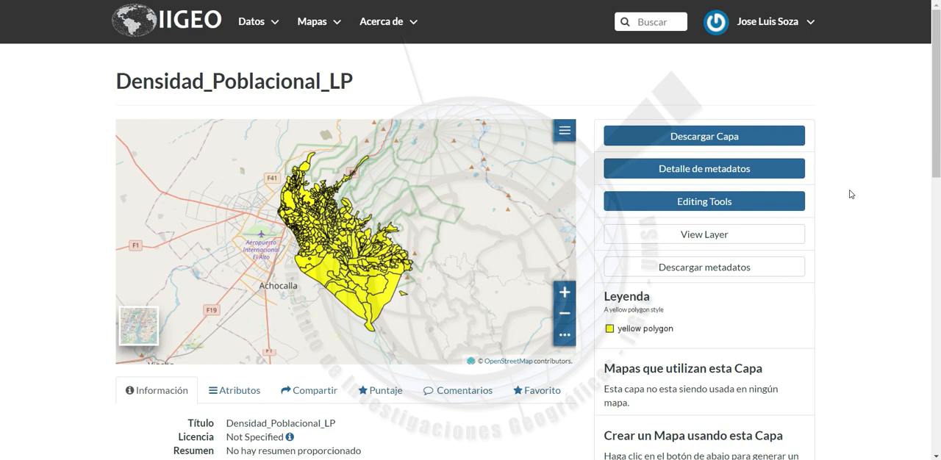
{"action": "left_click", "coordinate": [737, 207]}
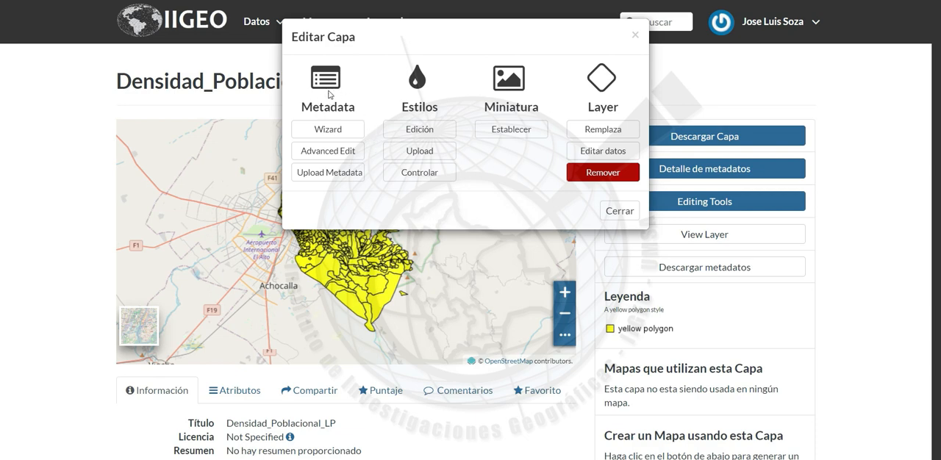
{"action": "left_click", "coordinate": [330, 134]}
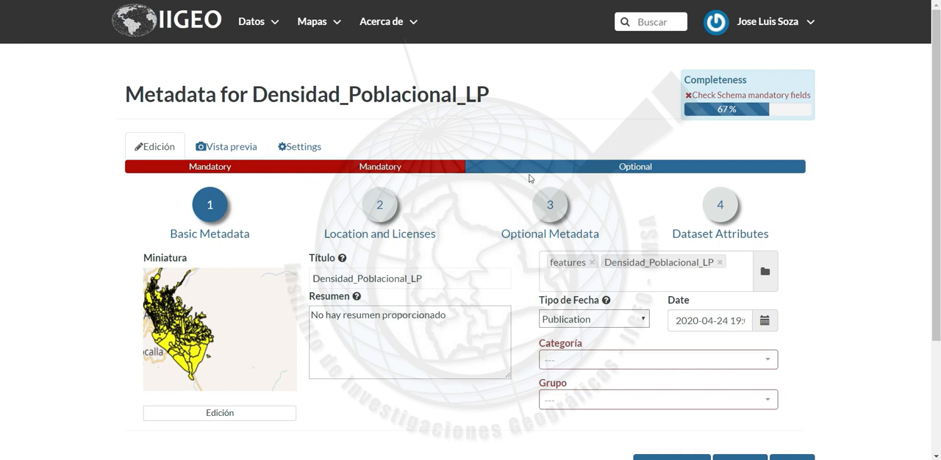
Replace the layer's title in the basic metadata with "Densidad poblacional del Municipio de La Paz, 2013"
{"action": "scroll", "coordinate": [833, 294], "scroll_direction": "down", "scroll_amount": 1}
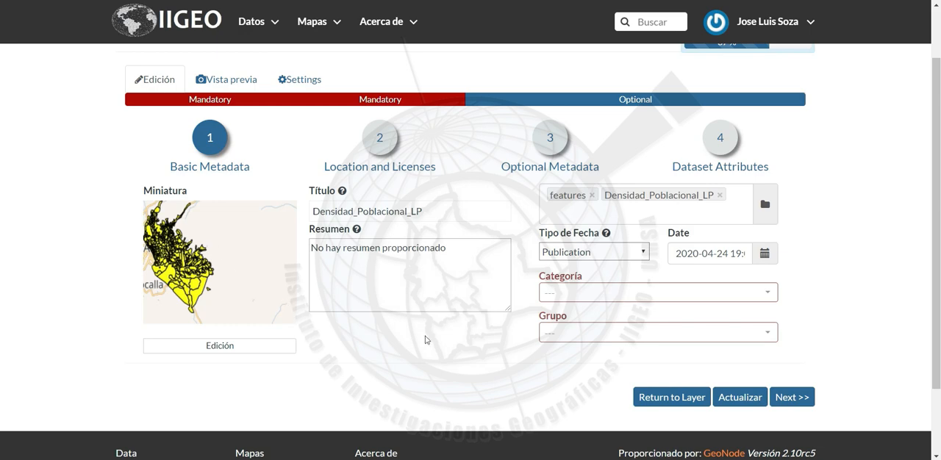
{"action": "left_click", "coordinate": [427, 212]}
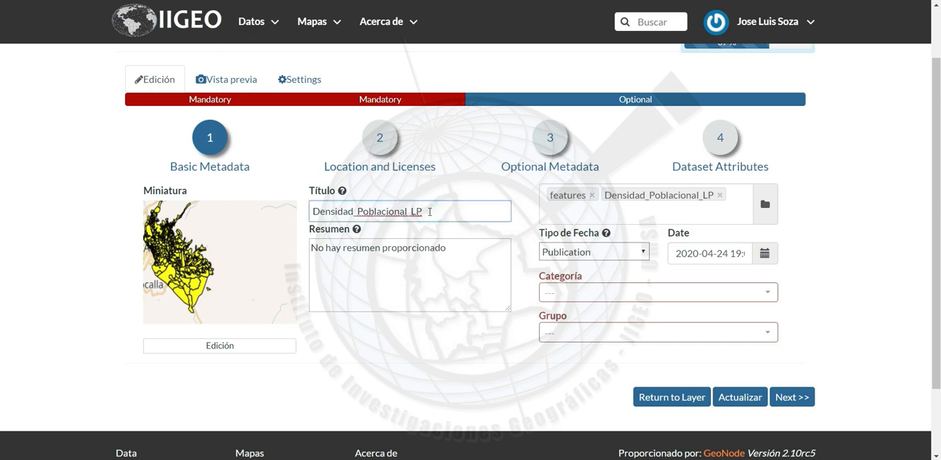
{"action": "key", "text": "BackSpace"}
{"action": "key", "text": "BackSpace"}
{"action": "key", "text": "BackSpace"}
{"action": "key", "text": "BackSpace"}
{"action": "key", "text": "BackSpace"}
{"action": "key", "text": "BackSpace"}
{"action": "key", "text": "BackSpace"}
{"action": "key", "text": "BackSpace"}
{"action": "key", "text": "BackSpace"}
{"action": "key", "text": "BackSpace"}
{"action": "key", "text": "BackSpace"}
{"action": "key", "text": "BackSpace"}
{"action": "key", "text": "BackSpace"}
{"action": "key", "text": "BackSpace"}
{"action": "key", "text": "BackSpace"}
{"action": "key", "text": "BackSpace"}
{"action": "key", "text": "BackSpace"}
{"action": "key", "text": "BackSpace"}
{"action": "key", "text": "BackSpace"}
{"action": "key", "text": "BackSpace"}
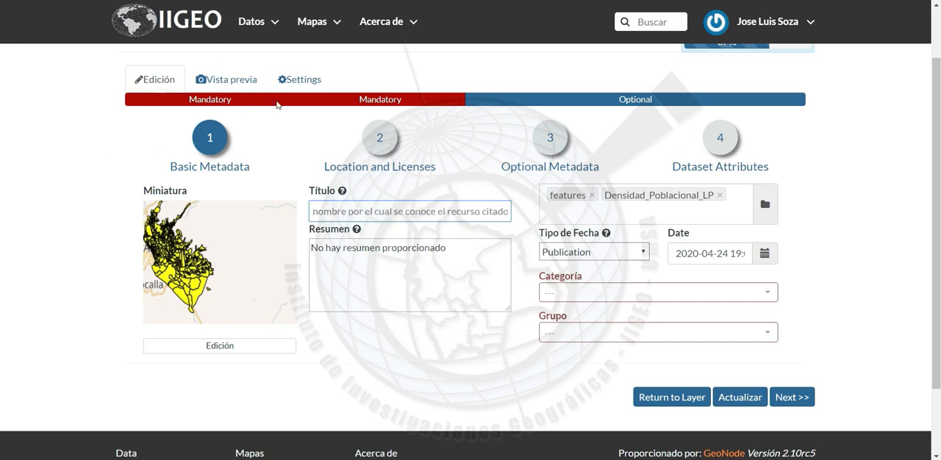
{"action": "left_click", "coordinate": [521, 63]}
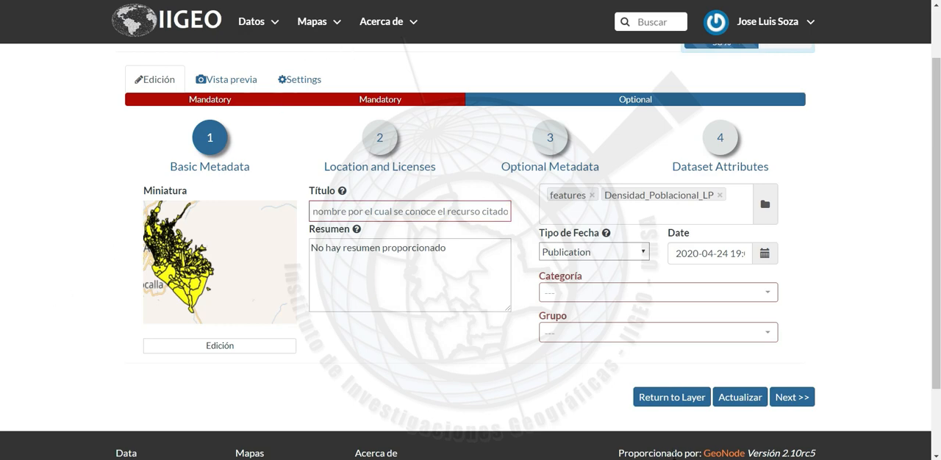
{"action": "left_click", "coordinate": [416, 213]}
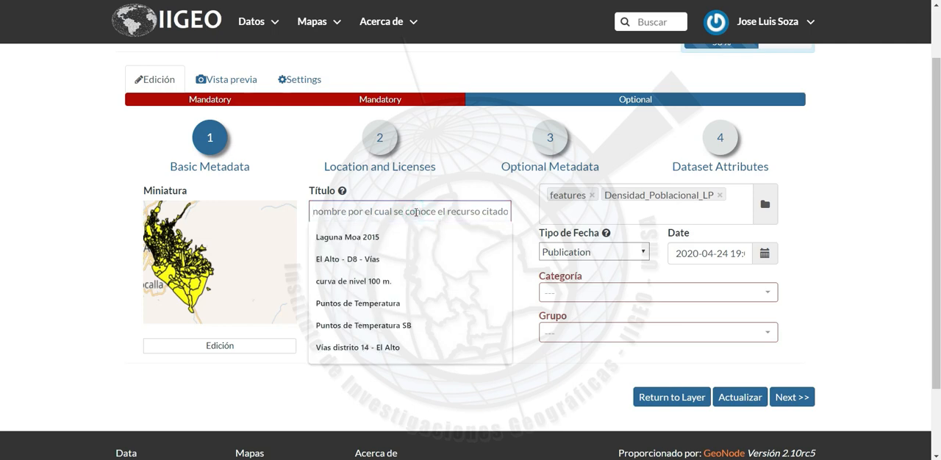
{"action": "type", "text": "Densidad poblacional del Municipio de La Paz, 2013"}
{"action": "key", "text": "Left"}
{"action": "key", "text": "Left"}
{"action": "key", "text": "Left"}
{"action": "key", "text": "Left"}
{"action": "key", "text": "Left"}
{"action": "key", "text": "Left"}
{"action": "key", "text": "Left"}
{"action": "key", "text": "Left"}
{"action": "key", "text": "Left"}
{"action": "key", "text": "Left"}
{"action": "key", "text": "Left"}
{"action": "key", "text": "Left"}
{"action": "key", "text": "Left"}
{"action": "key", "text": "Left"}
{"action": "key", "text": "Left"}
{"action": "key", "text": "Left"}
{"action": "key", "text": "Left"}
{"action": "key", "text": "Left"}
{"action": "key", "text": "Left"}
{"action": "key", "text": "Left"}
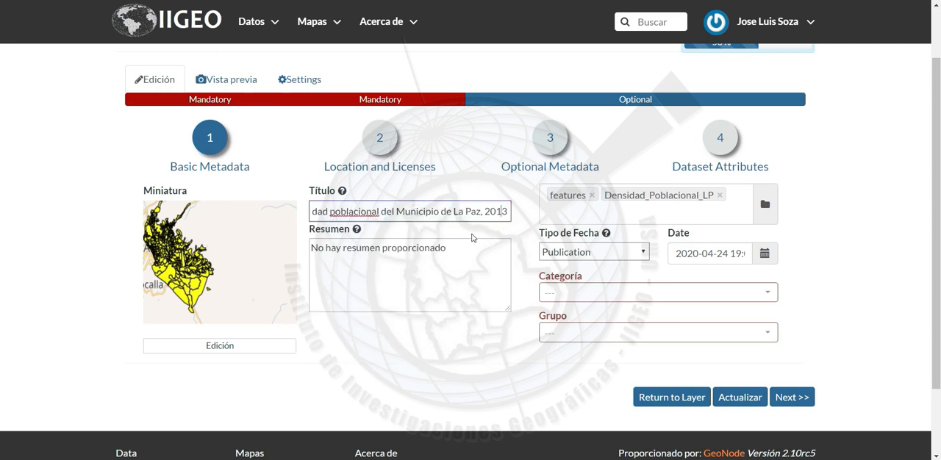
{"action": "key", "text": "Left"}
{"action": "key", "text": "Left"}
{"action": "key", "text": "Left"}
{"action": "key", "text": "Left"}
{"action": "key", "text": "Left"}
{"action": "key", "text": "Left"}
{"action": "key", "text": "Left"}
{"action": "key", "text": "Left"}
{"action": "key", "text": "Left"}
{"action": "key", "text": "Left"}
{"action": "key", "text": "Left"}
{"action": "key", "text": "Left"}
{"action": "key", "text": "Left"}
{"action": "key", "text": "Left"}
{"action": "key", "text": "Left"}
{"action": "key", "text": "Left"}
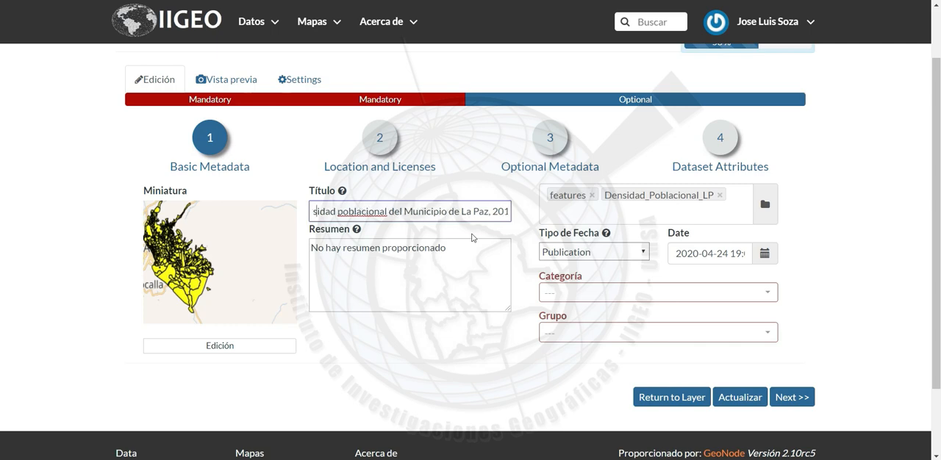
{"action": "key", "text": "Right"}
{"action": "key", "text": "Right"}
{"action": "key", "text": "Right"}
{"action": "key", "text": "Right"}
{"action": "key", "text": "Right"}
{"action": "key", "text": "Right"}
{"action": "key", "text": "Right"}
{"action": "key", "text": "Right"}
{"action": "key", "text": "Right"}
{"action": "key", "text": "Right"}
{"action": "key", "text": "Right"}
{"action": "key", "text": "Right"}
{"action": "key", "text": "Right"}
{"action": "key", "text": "Right"}
{"action": "key", "text": "Right"}
{"action": "key", "text": "End"}
Replace the layer's abstract with "La capa muestra información de la densidad poblacional de la ciudad de La Paz por zonas."
{"action": "left_click", "coordinate": [450, 245]}
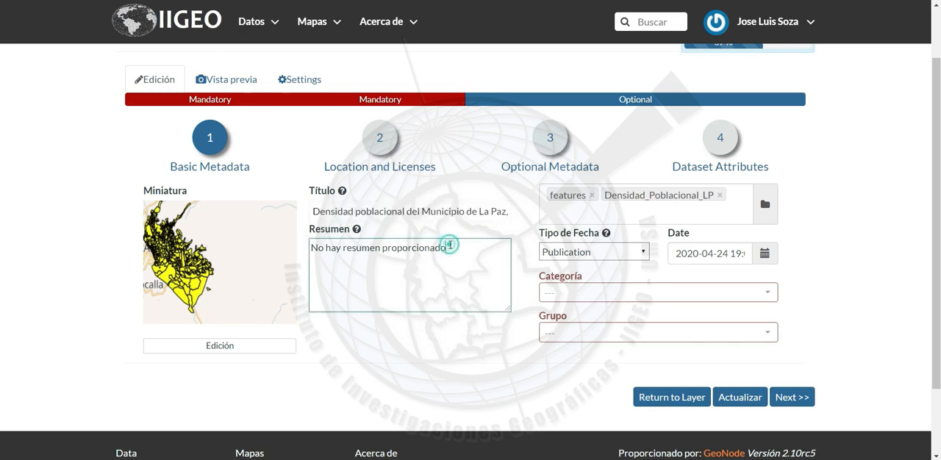
{"action": "key", "text": "BackSpace"}
{"action": "key", "text": "BackSpace"}
{"action": "key", "text": "BackSpace"}
{"action": "key", "text": "BackSpace"}
{"action": "key", "text": "BackSpace"}
{"action": "key", "text": "BackSpace"}
{"action": "key", "text": "BackSpace"}
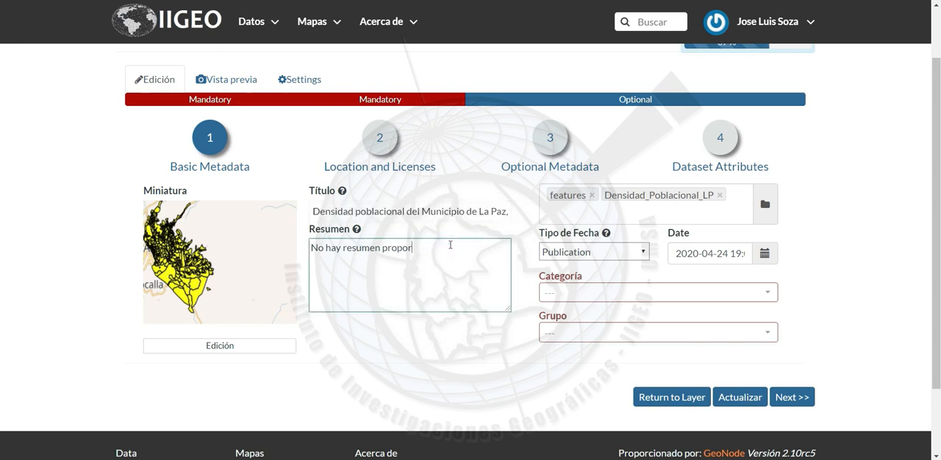
{"action": "key", "text": "BackSpace"}
{"action": "key", "text": "BackSpace"}
{"action": "key", "text": "BackSpace"}
{"action": "key", "text": "BackSpace"}
{"action": "key", "text": "BackSpace"}
{"action": "key", "text": "BackSpace"}
{"action": "key", "text": "BackSpace"}
{"action": "key", "text": "BackSpace"}
{"action": "key", "text": "BackSpace"}
{"action": "key", "text": "BackSpace"}
{"action": "key", "text": "BackSpace"}
{"action": "key", "text": "BackSpace"}
{"action": "key", "text": "BackSpace"}
{"action": "key", "text": "BackSpace"}
{"action": "key", "text": "BackSpace"}
{"action": "key", "text": "BackSpace"}
{"action": "key", "text": "BackSpace"}
{"action": "key", "text": "BackSpace"}
{"action": "key", "text": "BackSpace"}
{"action": "key", "text": "BackSpace"}
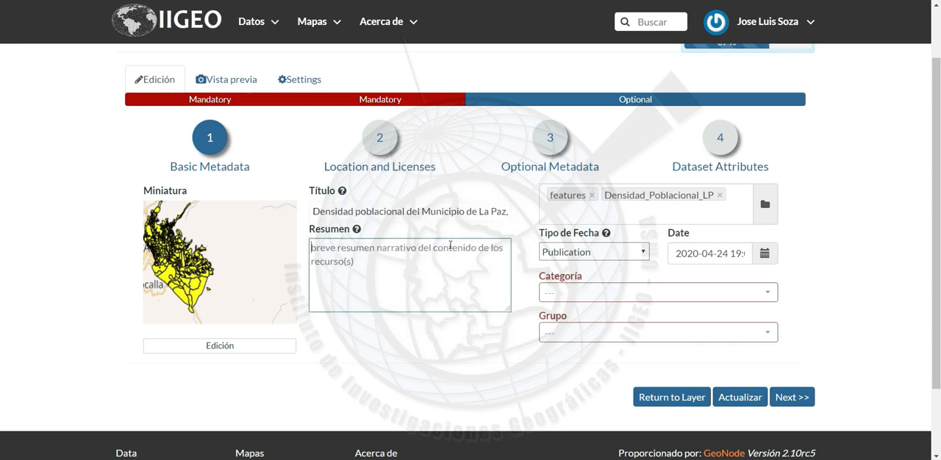
{"action": "left_click", "coordinate": [474, 338]}
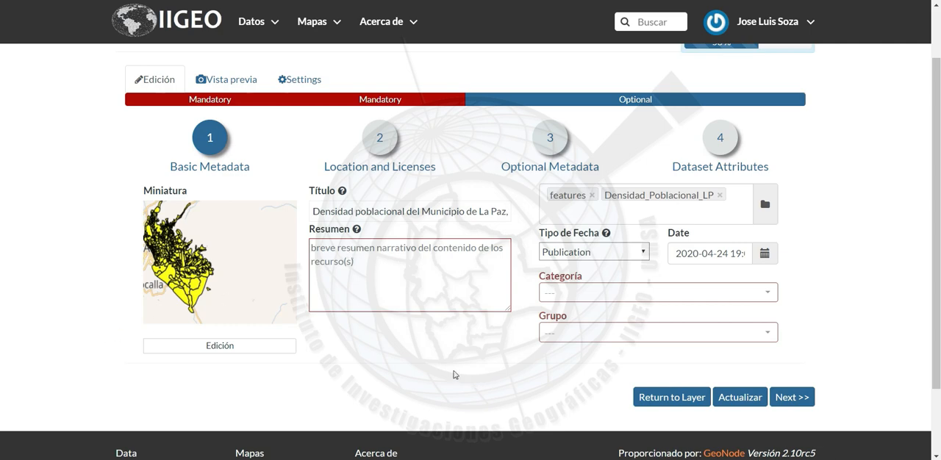
{"action": "left_click", "coordinate": [422, 282]}
{"action": "type", "text": "La capa muestra información de la densidad poblacional de la ciudad de La Paz por zonas."}
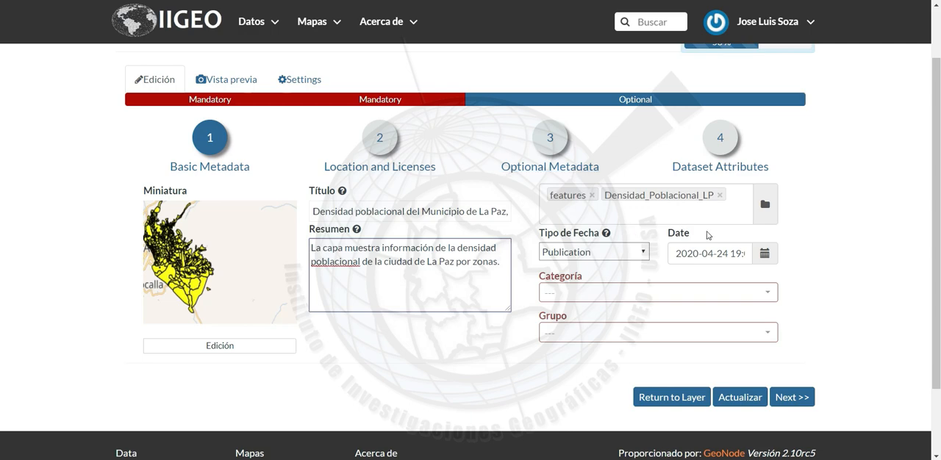
Remove the keywords features and Densidad_Poblacional_LP from the layer's metadata and add the keyword "densidad"
{"action": "left_click", "coordinate": [593, 196]}
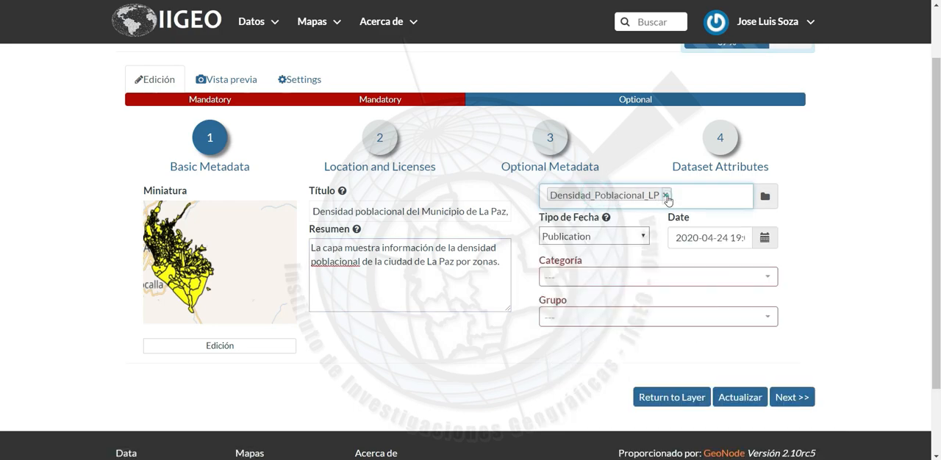
{"action": "left_click", "coordinate": [665, 195]}
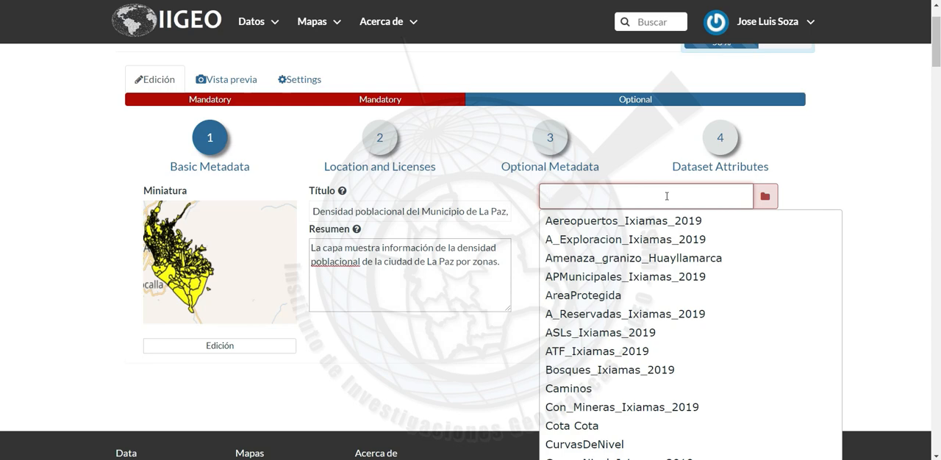
{"action": "type", "text": "densida"}
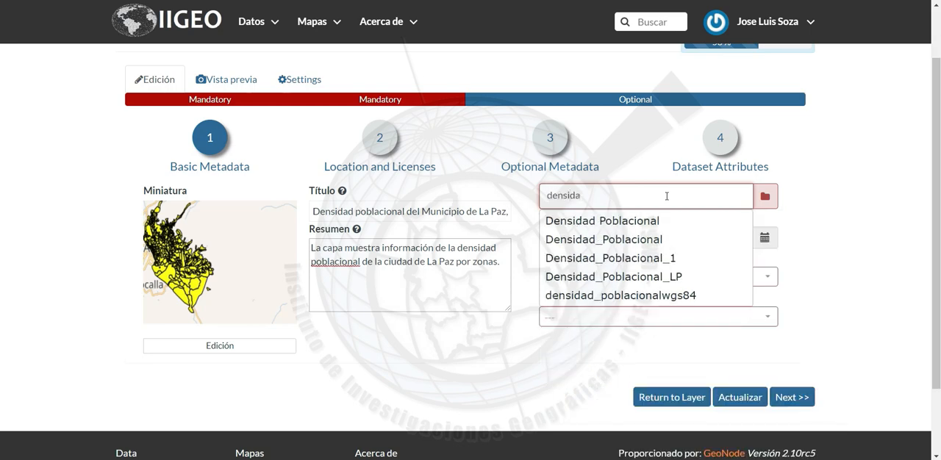
{"action": "type", "text": "d"}
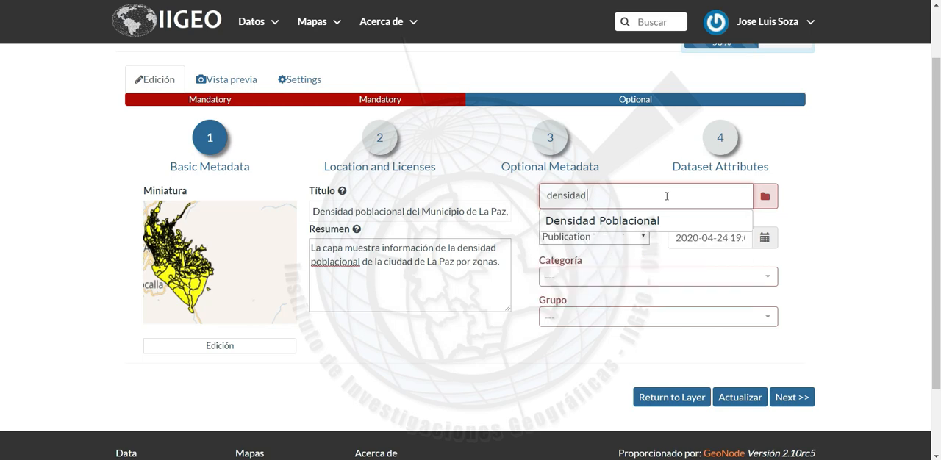
{"action": "key", "text": "BackSpace"}
{"action": "type", "text": ","}
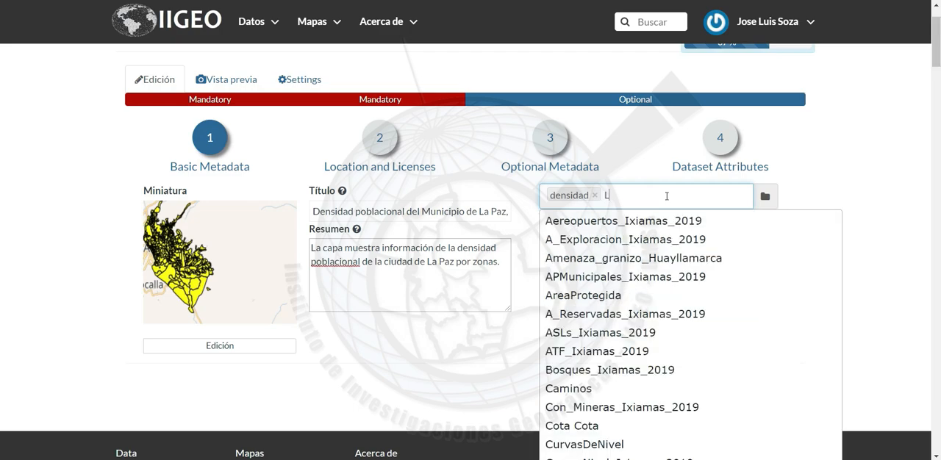
{"action": "type", "text": "La_"}
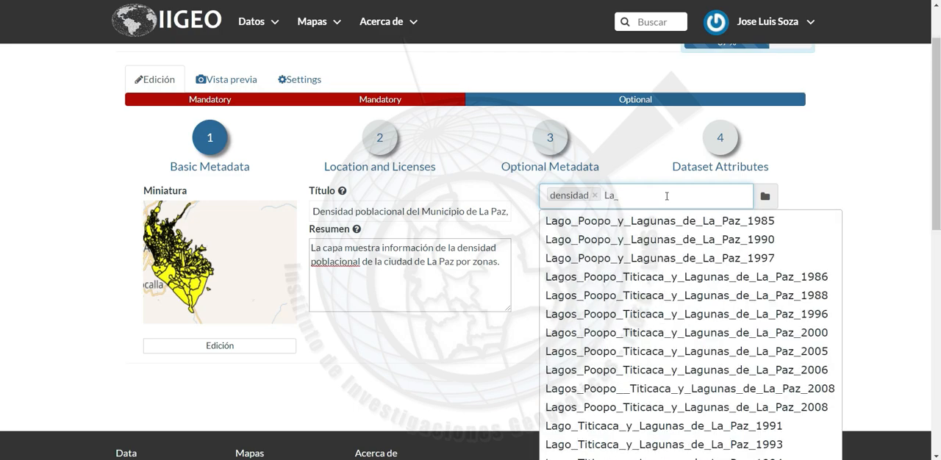
{"action": "type", "text": "paz"}
Add "La_Paz" as a second keyword in the layer's basic metadata
{"action": "key", "text": "BackSpace"}
{"action": "key", "text": "BackSpace"}
{"action": "key", "text": "BackSpace"}
{"action": "type", "text": "Paz"}
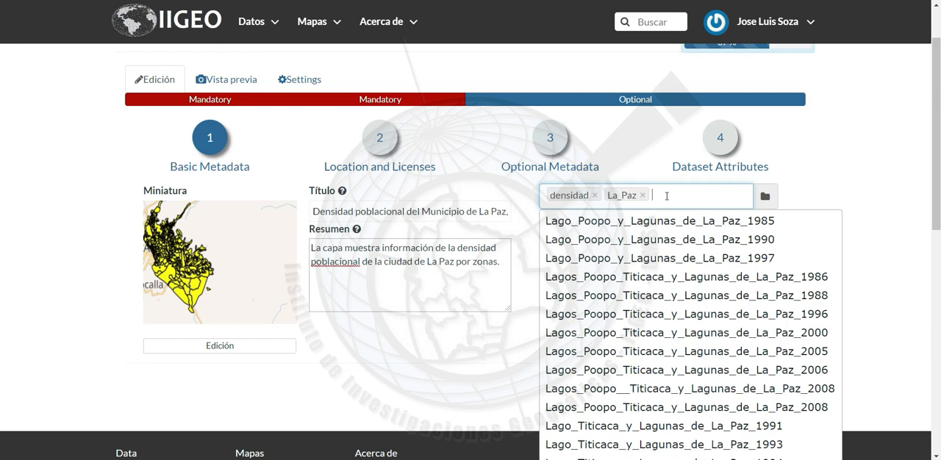
{"action": "left_click", "coordinate": [794, 195]}
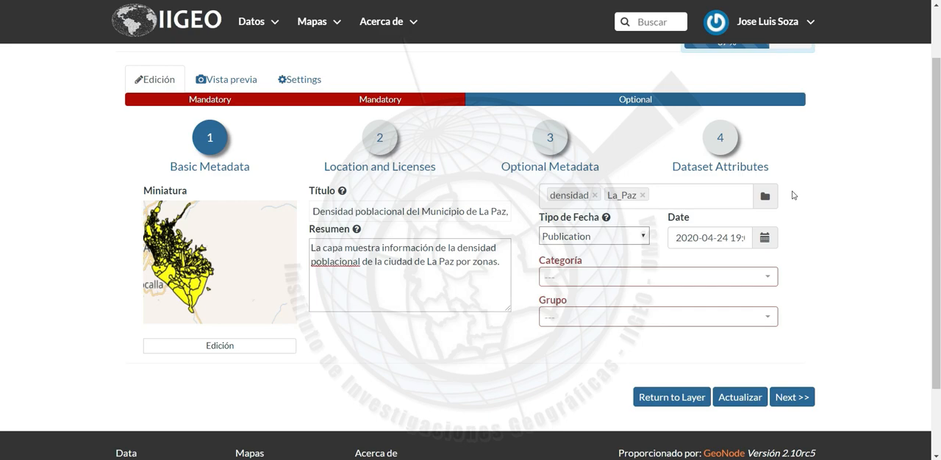
Choose Publication as the date type in the layer's basic metadata
{"action": "scroll", "coordinate": [794, 195], "scroll_direction": "down", "scroll_amount": 2}
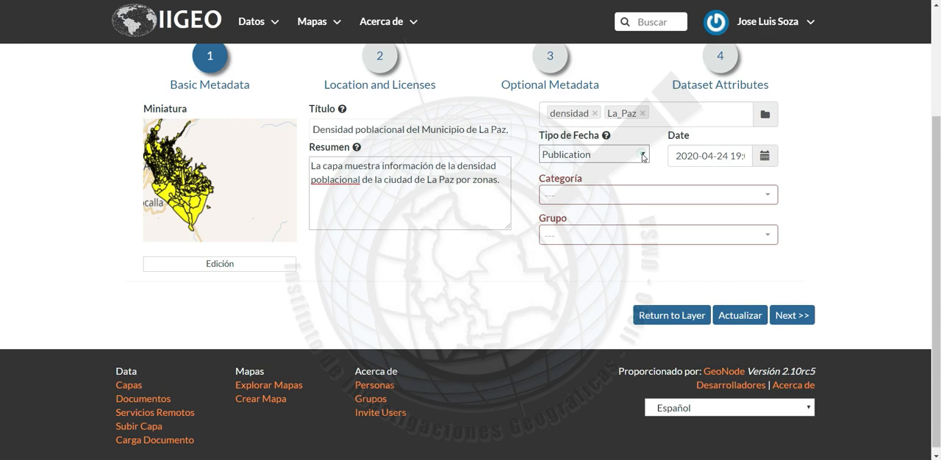
{"action": "left_click", "coordinate": [643, 155]}
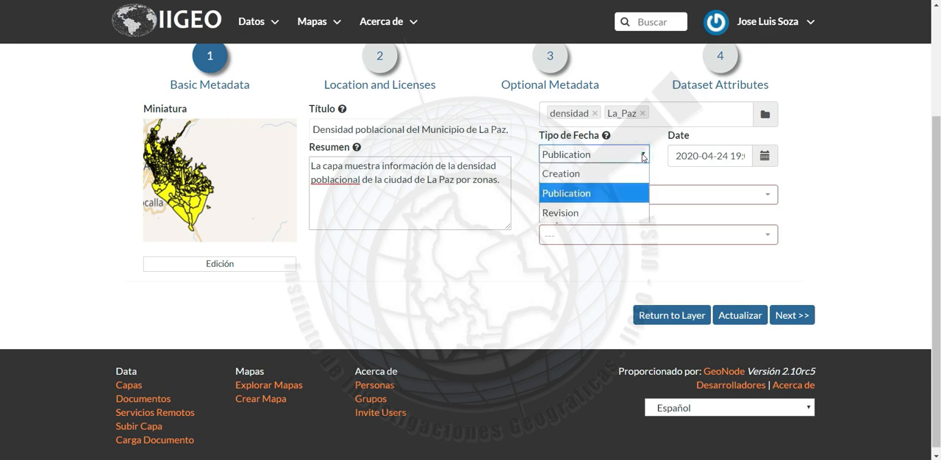
{"action": "left_click", "coordinate": [585, 192]}
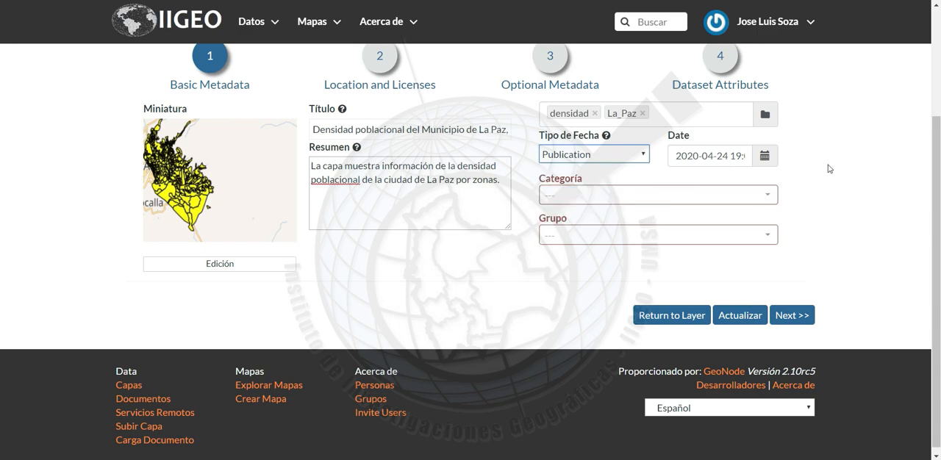
Set the layer's category to Population in the basic metadata
{"action": "left_click", "coordinate": [761, 196]}
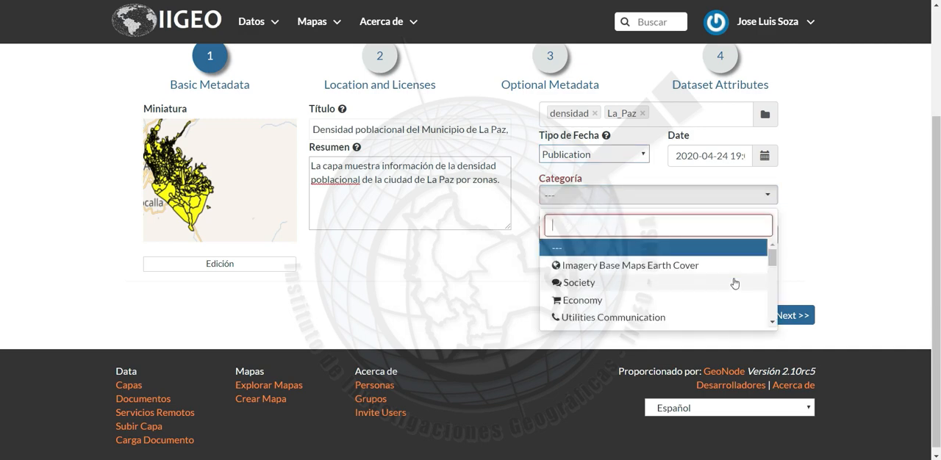
{"action": "scroll", "coordinate": [734, 283], "scroll_direction": "down", "scroll_amount": 5}
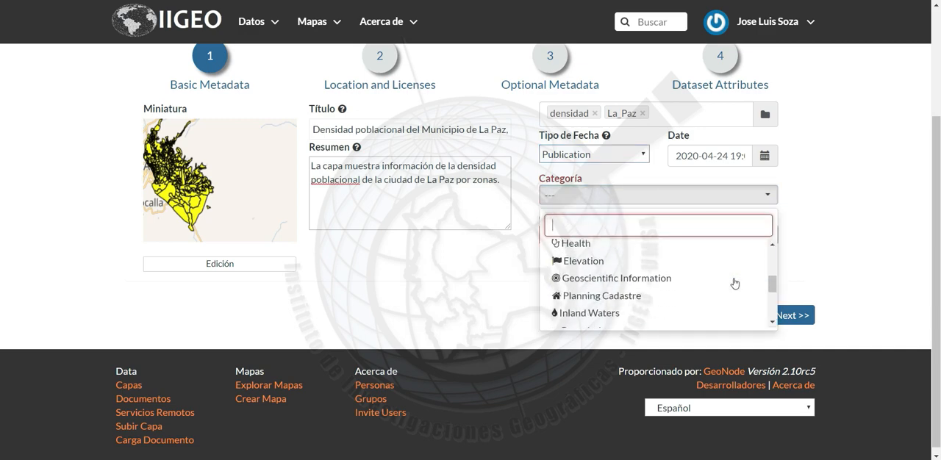
{"action": "scroll", "coordinate": [734, 283], "scroll_direction": "down", "scroll_amount": 4}
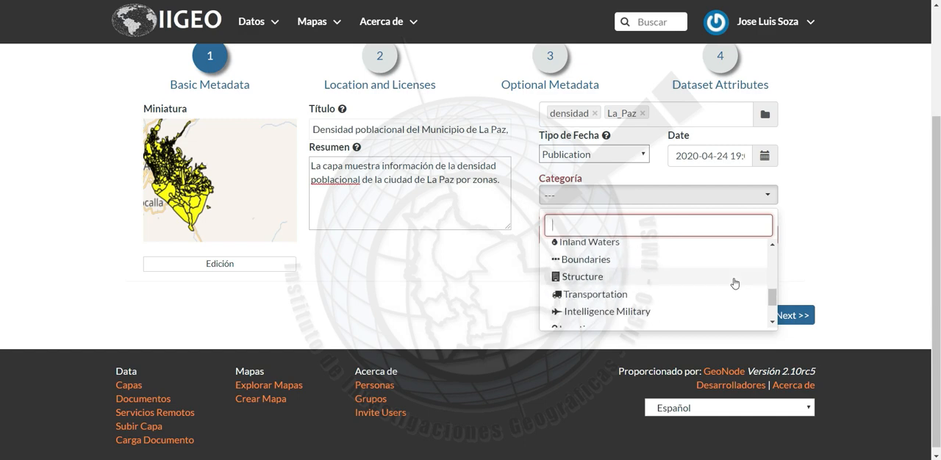
{"action": "scroll", "coordinate": [735, 283], "scroll_direction": "down", "scroll_amount": 3}
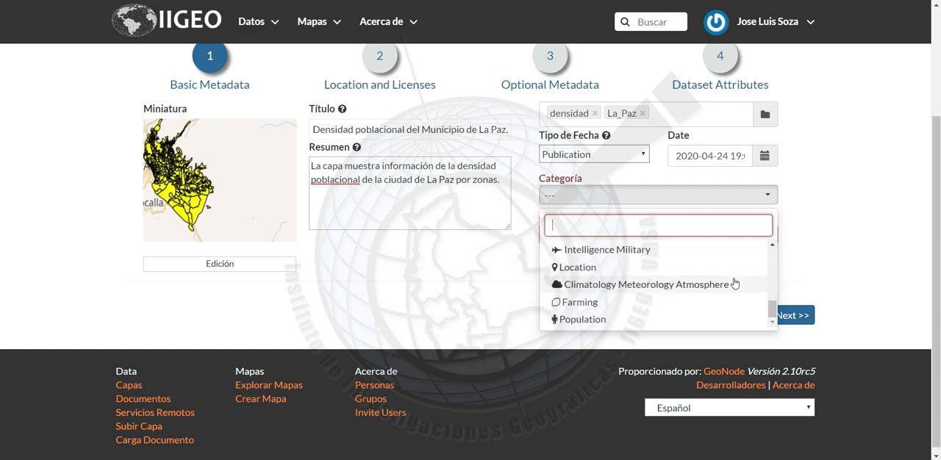
{"action": "scroll", "coordinate": [734, 283], "scroll_direction": "up", "scroll_amount": 5}
{"action": "scroll", "coordinate": [734, 283], "scroll_direction": "down", "scroll_amount": 2}
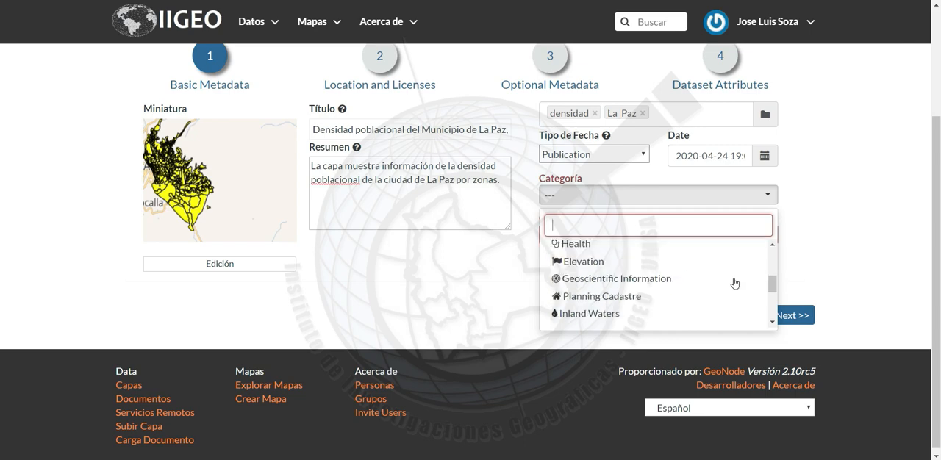
{"action": "scroll", "coordinate": [734, 283], "scroll_direction": "down", "scroll_amount": 3}
{"action": "right_click", "coordinate": [699, 250]}
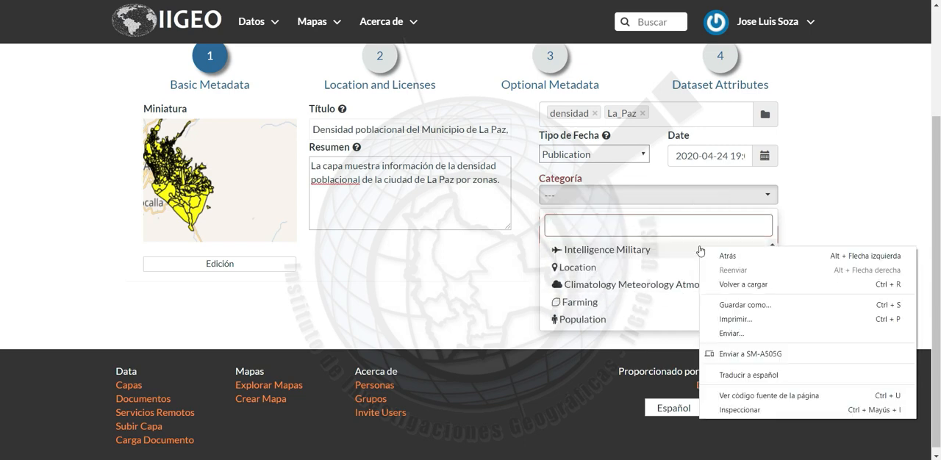
{"action": "left_click", "coordinate": [657, 303]}
{"action": "scroll", "coordinate": [657, 303], "scroll_direction": "down", "scroll_amount": 1}
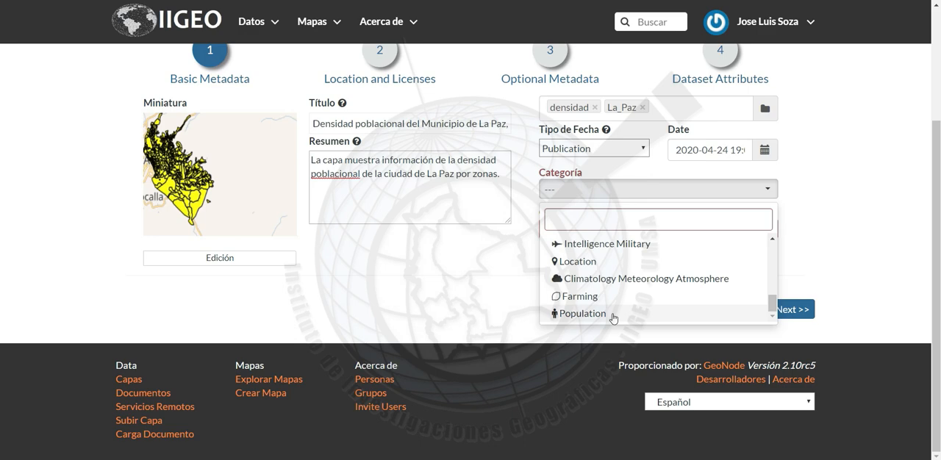
{"action": "left_click", "coordinate": [614, 318]}
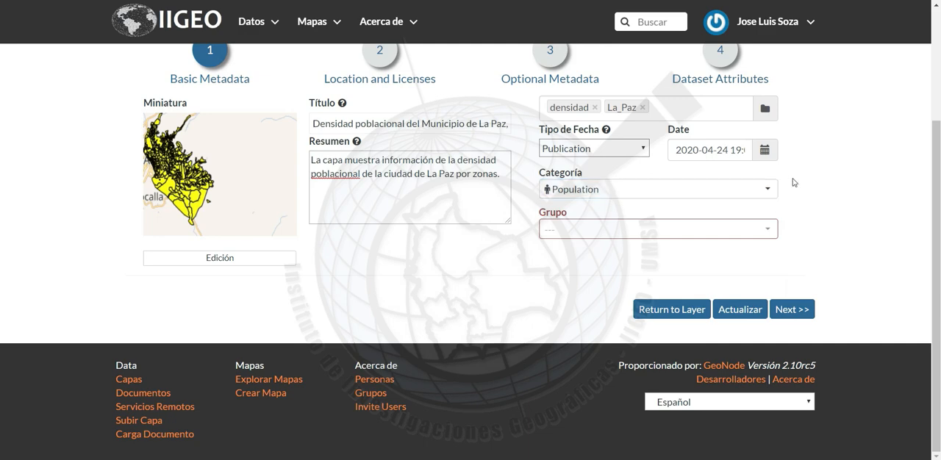
Assign the layer to the PRACTICAS IIGEO group in the basic metadata
{"action": "left_click", "coordinate": [769, 233]}
{"action": "left_click", "coordinate": [772, 238]}
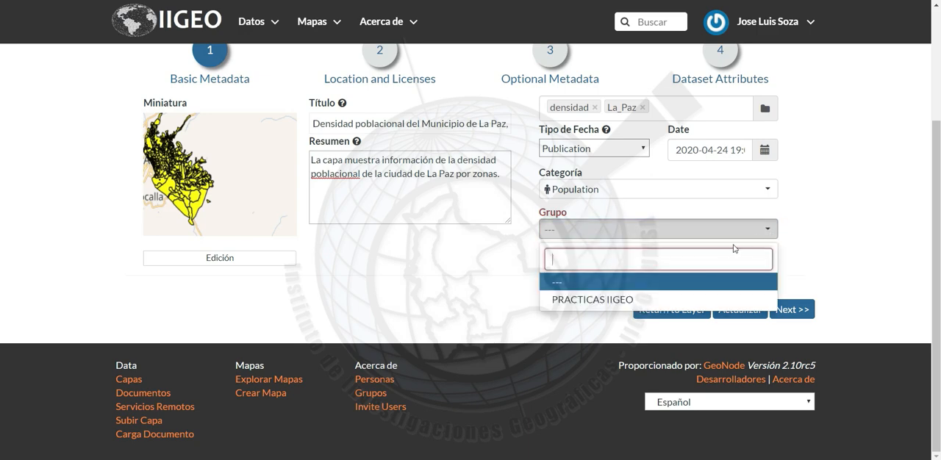
{"action": "left_click", "coordinate": [601, 307]}
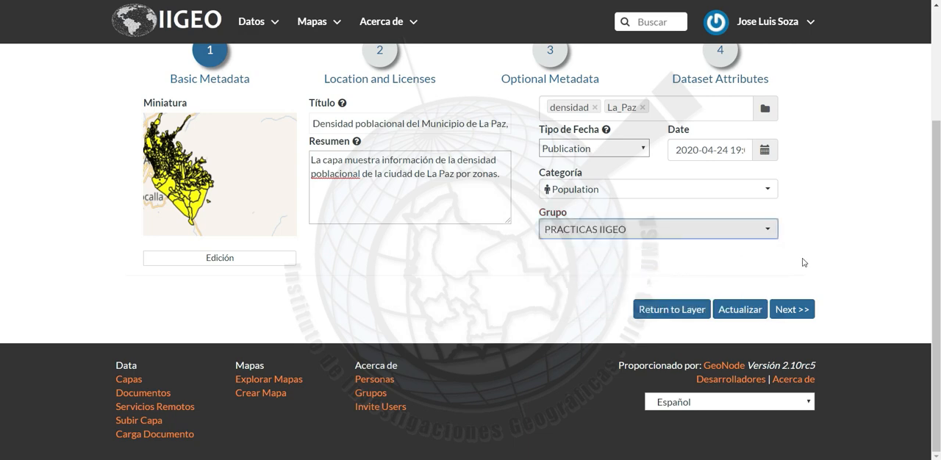
Advance to the Location and Licenses stage of the metadata wizard and set the layer's language to Spanish
{"action": "scroll", "coordinate": [829, 264], "scroll_direction": "up", "scroll_amount": 1}
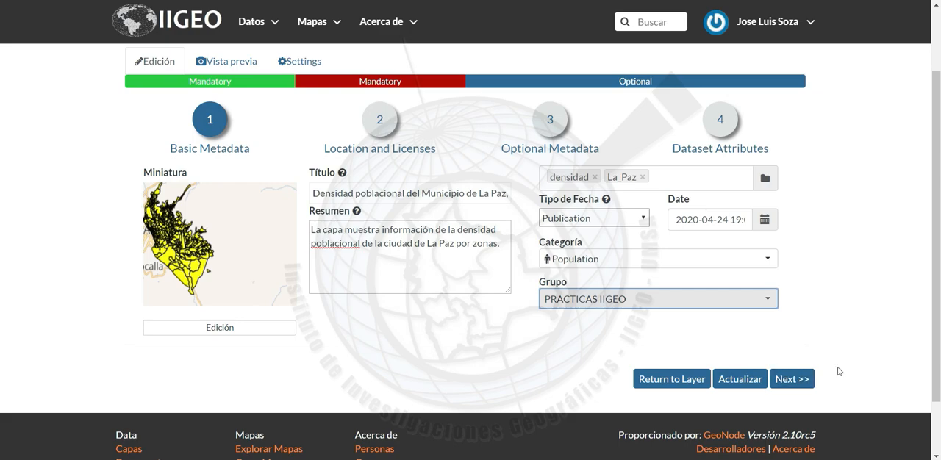
{"action": "left_click", "coordinate": [792, 382]}
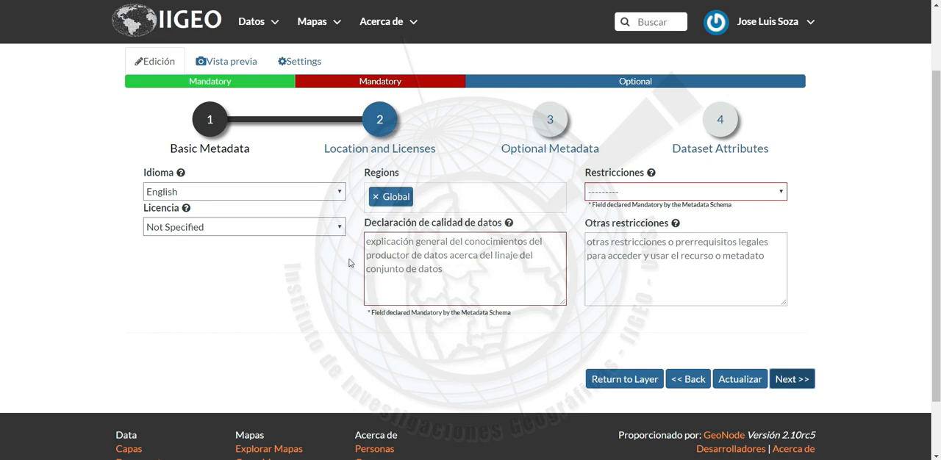
{"action": "left_click", "coordinate": [336, 193]}
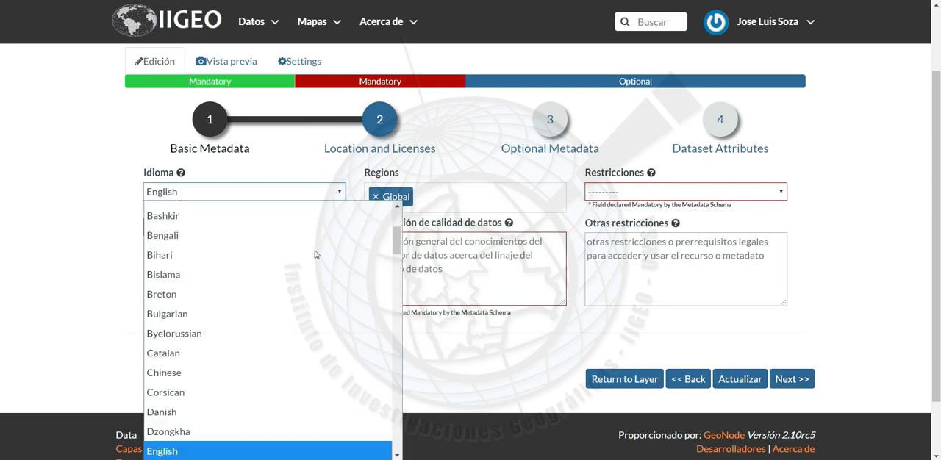
{"action": "scroll", "coordinate": [318, 308], "scroll_direction": "down", "scroll_amount": 1}
{"action": "key", "text": "s"}
{"action": "scroll", "coordinate": [318, 309], "scroll_direction": "down", "scroll_amount": 3}
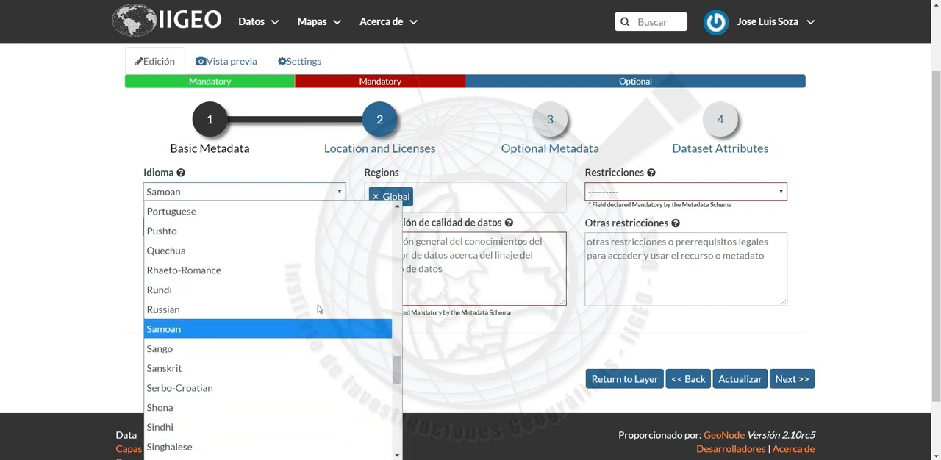
{"action": "scroll", "coordinate": [318, 309], "scroll_direction": "down", "scroll_amount": 1}
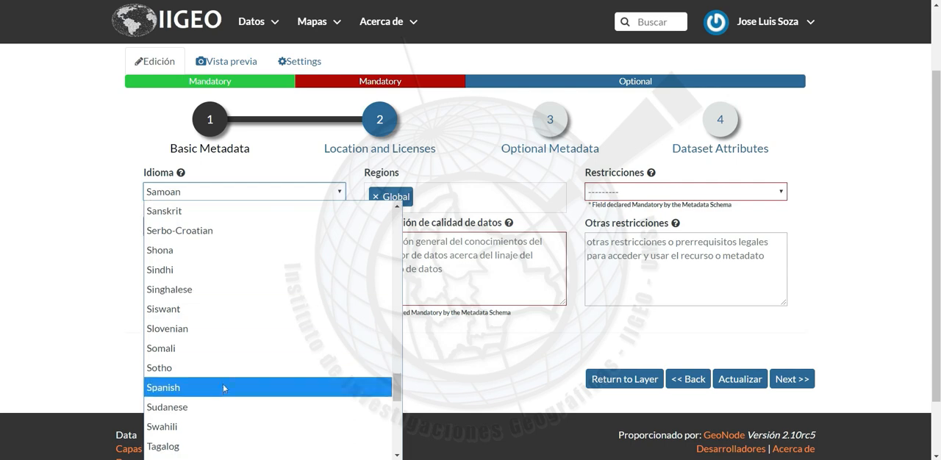
{"action": "left_click", "coordinate": [211, 387]}
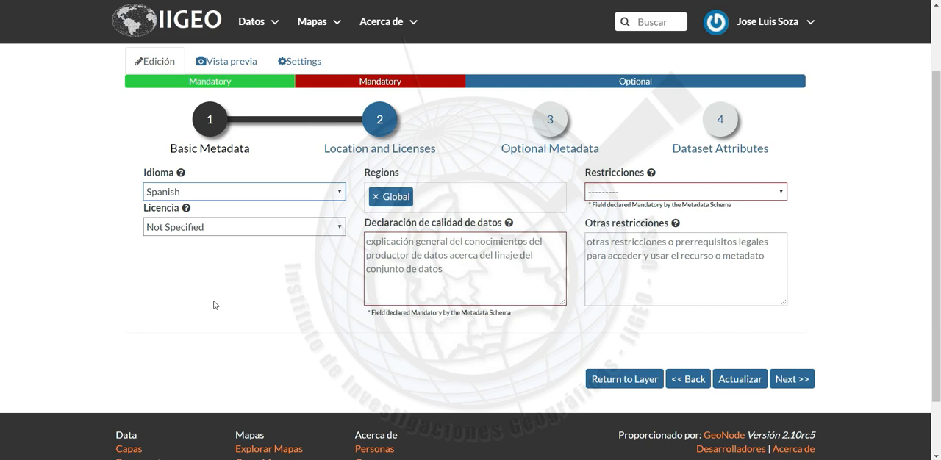
{"action": "scroll", "coordinate": [221, 307], "scroll_direction": "up", "scroll_amount": 1}
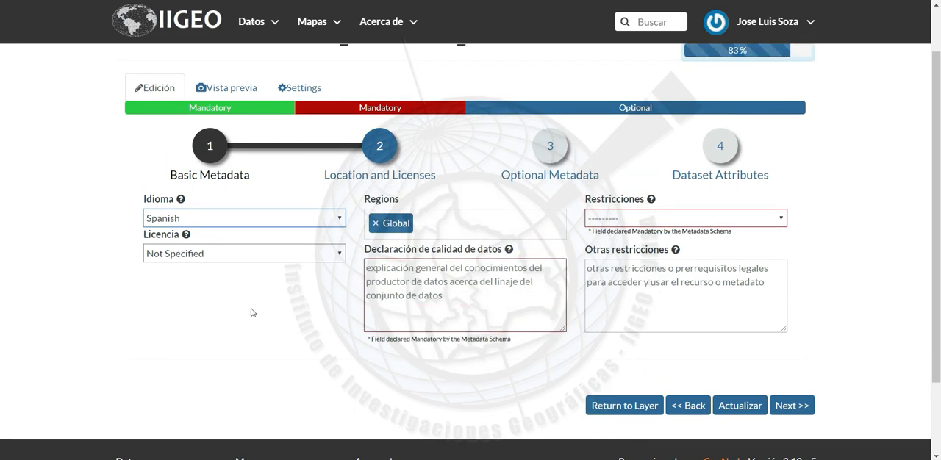
{"action": "scroll", "coordinate": [81, 242], "scroll_direction": "up", "scroll_amount": 1}
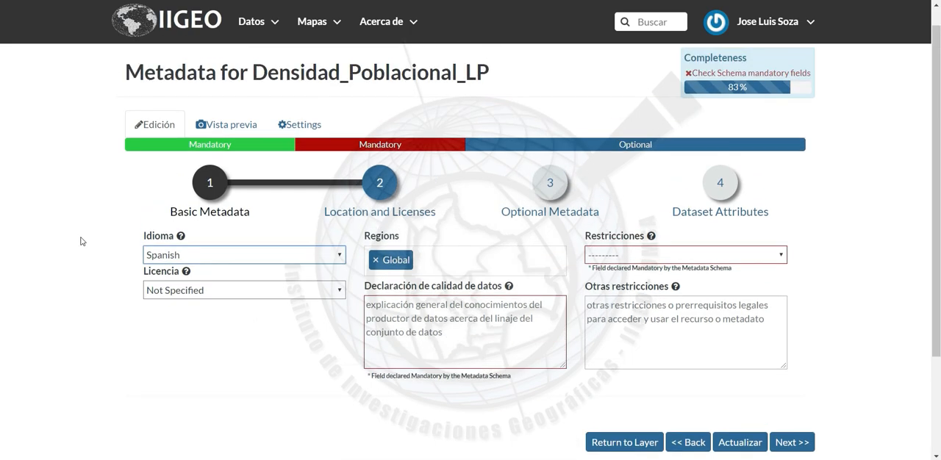
{"action": "scroll", "coordinate": [139, 242], "scroll_direction": "down", "scroll_amount": 1}
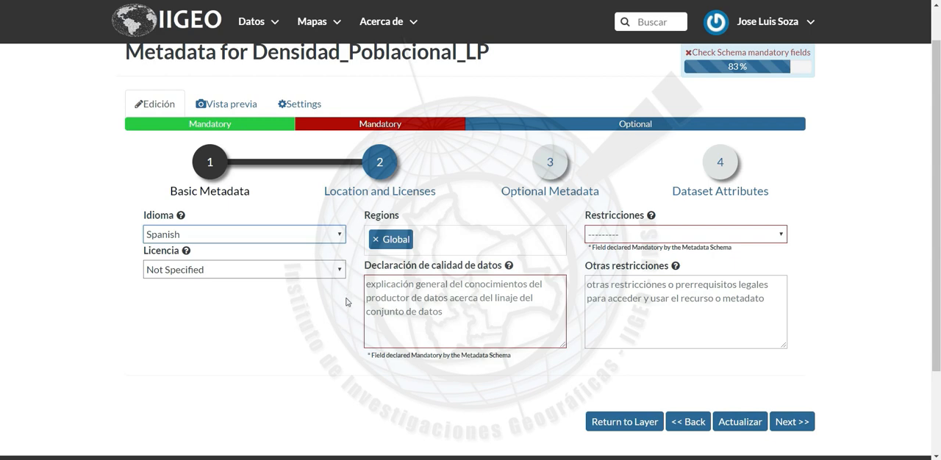
Choose Not Specified as the layer's licence in the location and licences metadata
{"action": "right_click", "coordinate": [289, 315]}
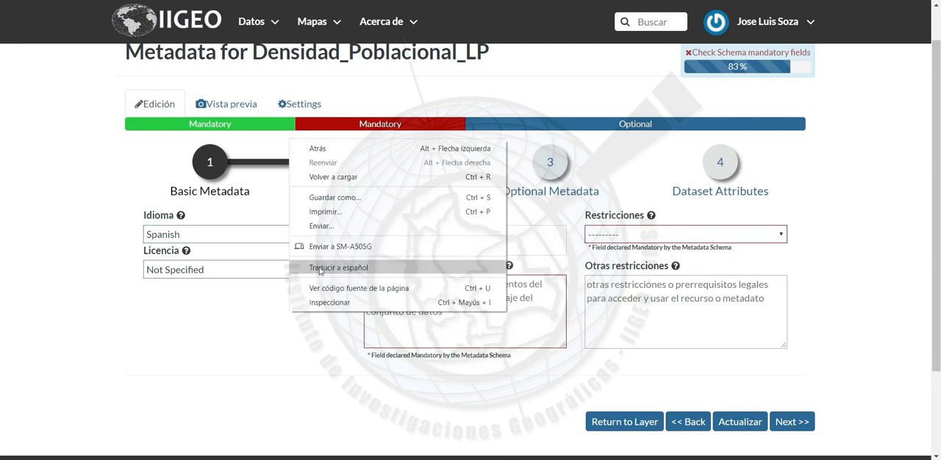
{"action": "left_click", "coordinate": [259, 307]}
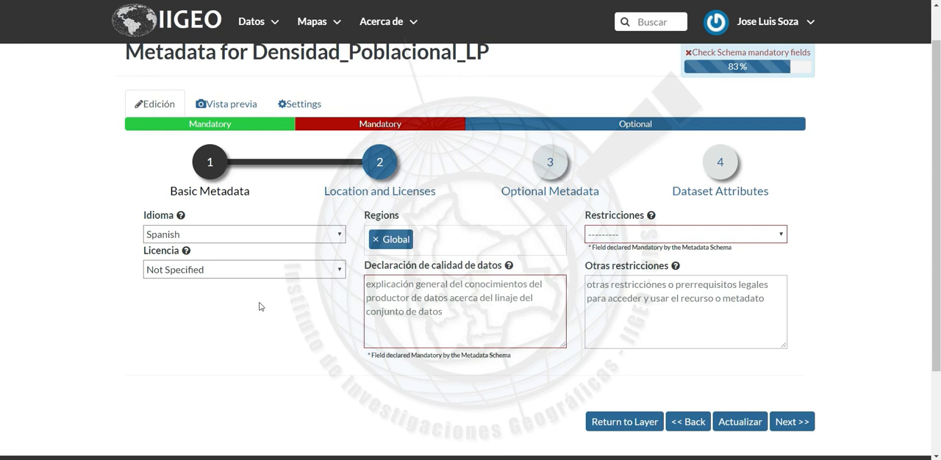
{"action": "left_click", "coordinate": [340, 272]}
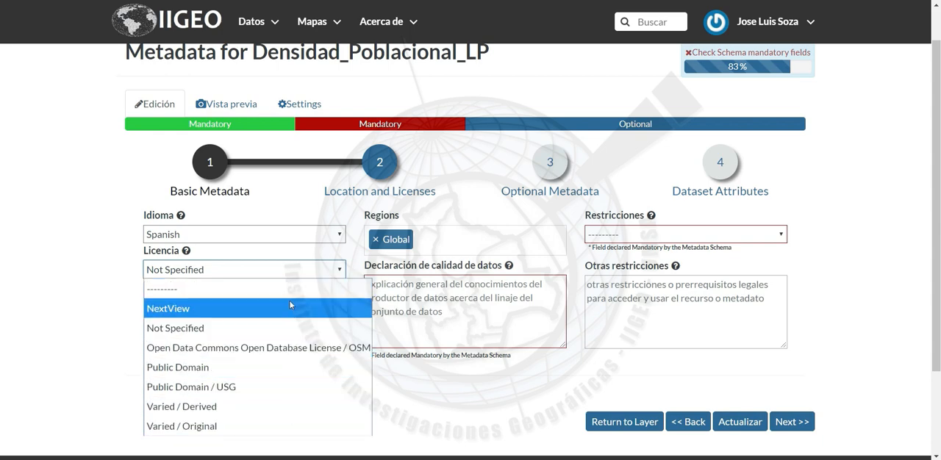
{"action": "left_click", "coordinate": [284, 327]}
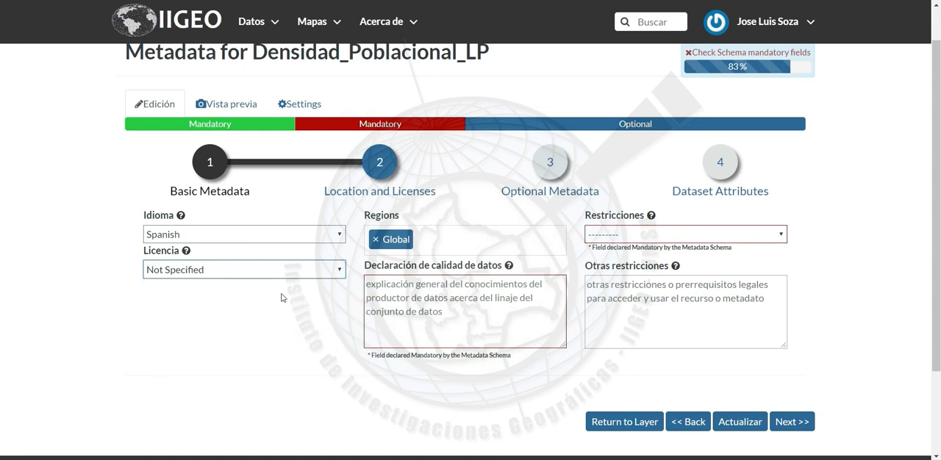
Replace the layer's Global region with Bolivia [South America]
{"action": "left_click", "coordinate": [433, 309]}
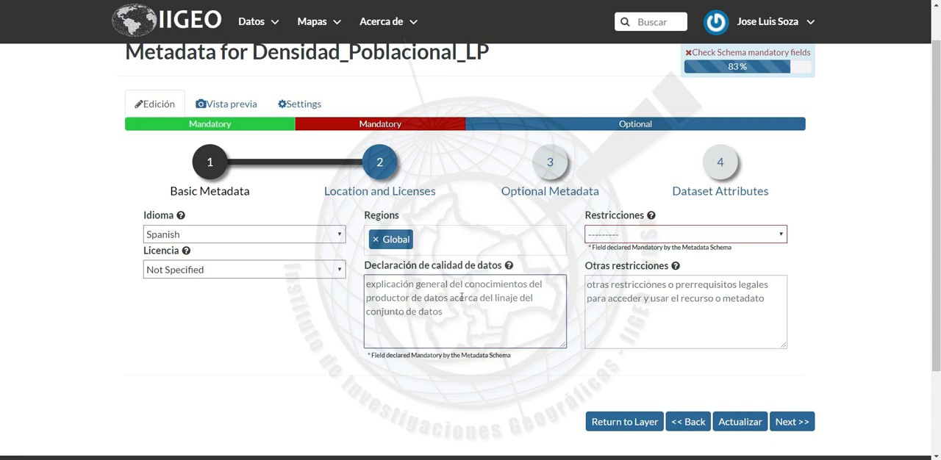
{"action": "left_click", "coordinate": [374, 242]}
{"action": "left_click", "coordinate": [393, 240]}
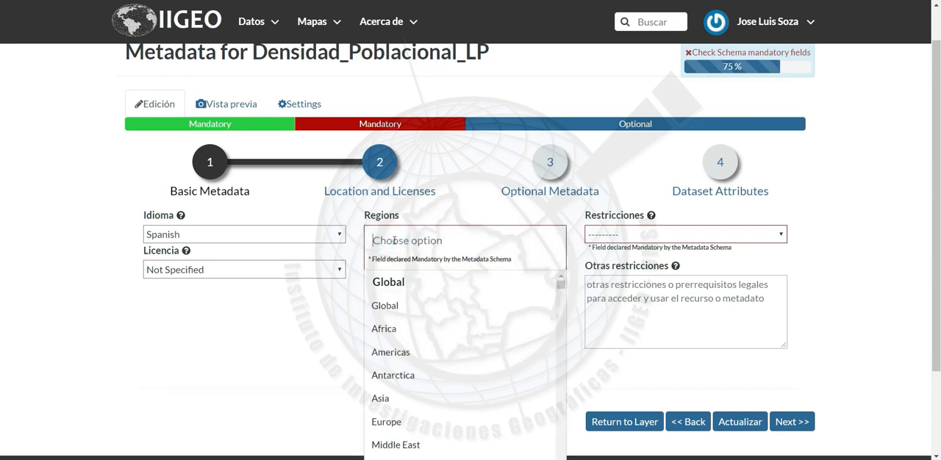
{"action": "type", "text": "bol"}
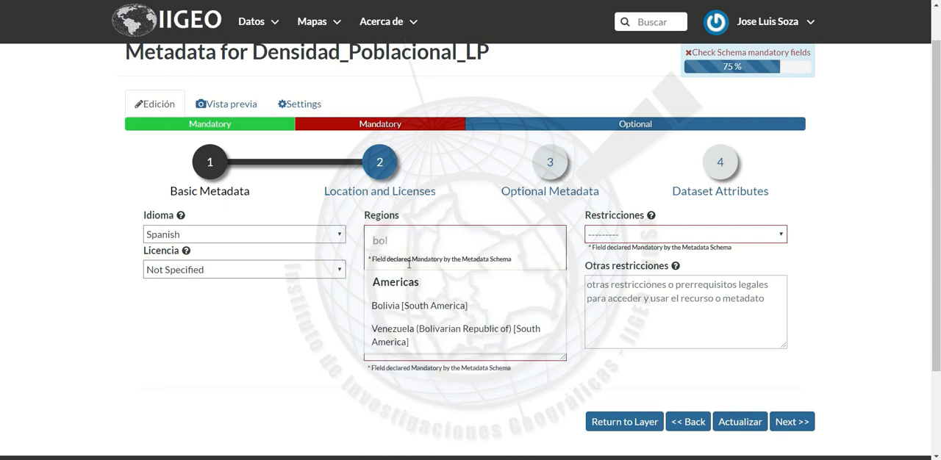
{"action": "left_click", "coordinate": [433, 315]}
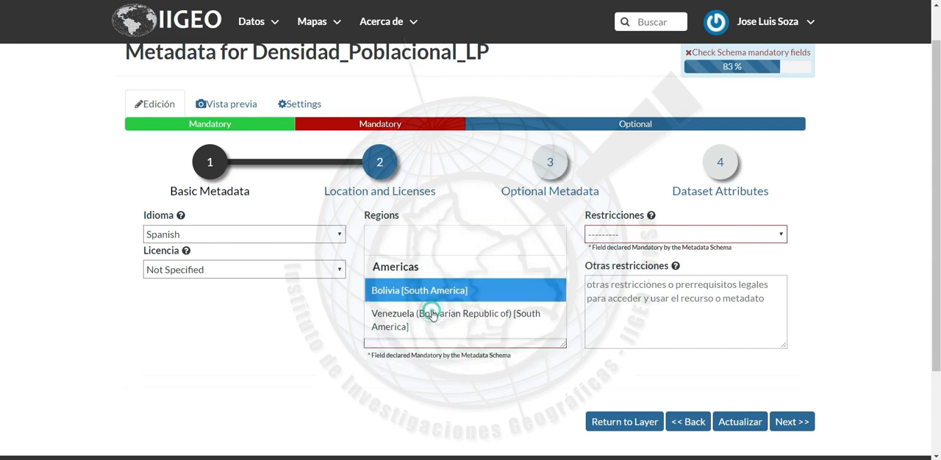
{"action": "left_click", "coordinate": [339, 304]}
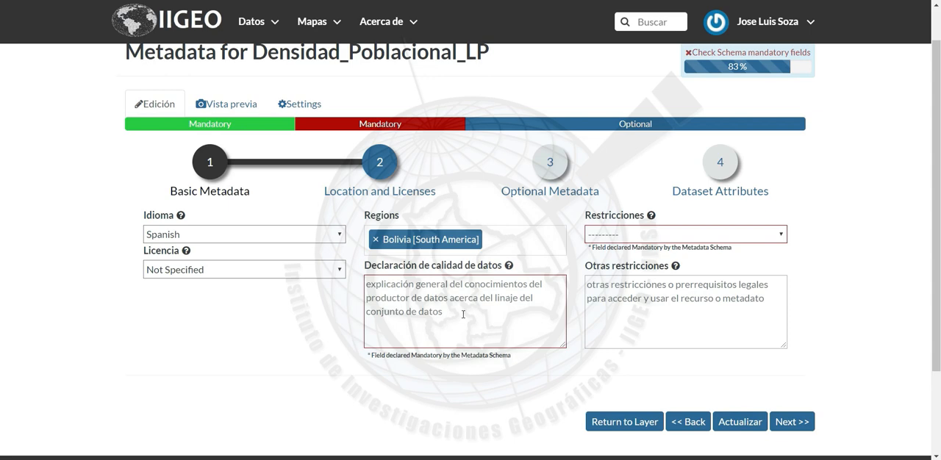
Enter the data quality statement "Elaborado por Oficialía Mayor de Planificación para el Desarrollo (OMPD) del Gobierno Autónomo Municipal de La Paz, en el año 2013."
{"action": "left_click", "coordinate": [463, 314]}
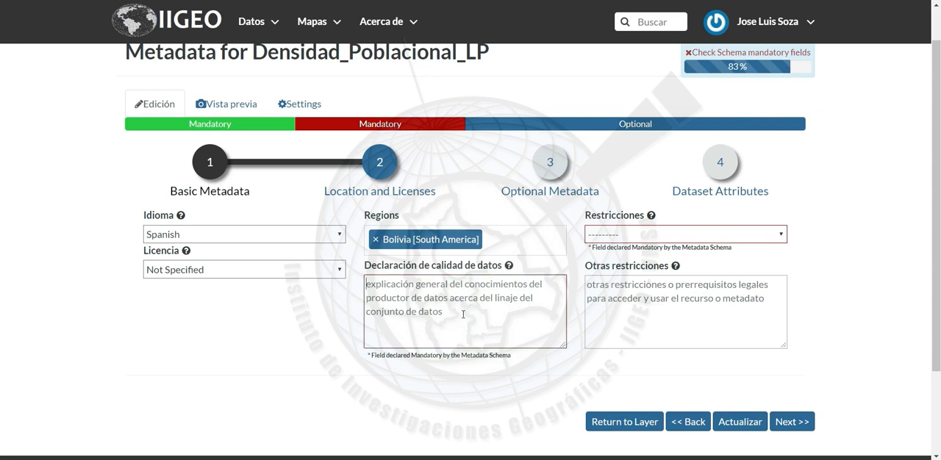
{"action": "type", "text": "Elaborado por Oficialía Mayor de Planificación para el Desarrollo (OMPD) del Gobierno Autónomo Municipal de La Paz, en el año 2013."}
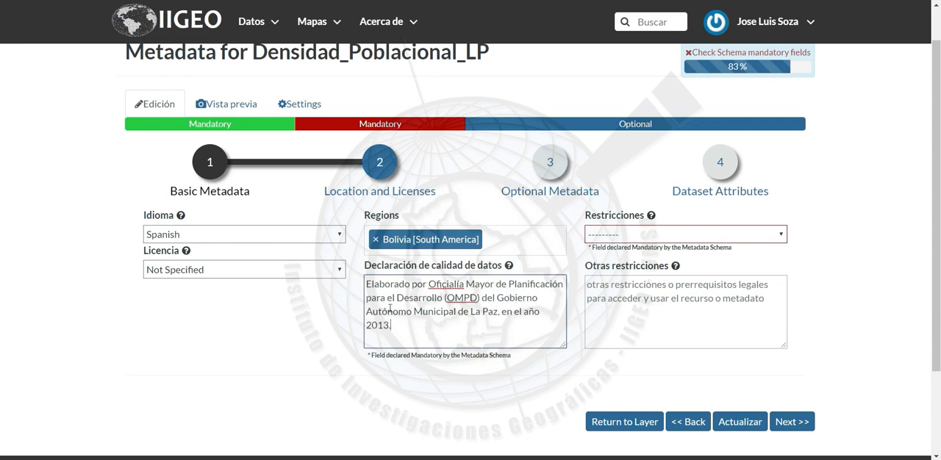
{"action": "left_click", "coordinate": [420, 324]}
{"action": "left_click", "coordinate": [531, 365]}
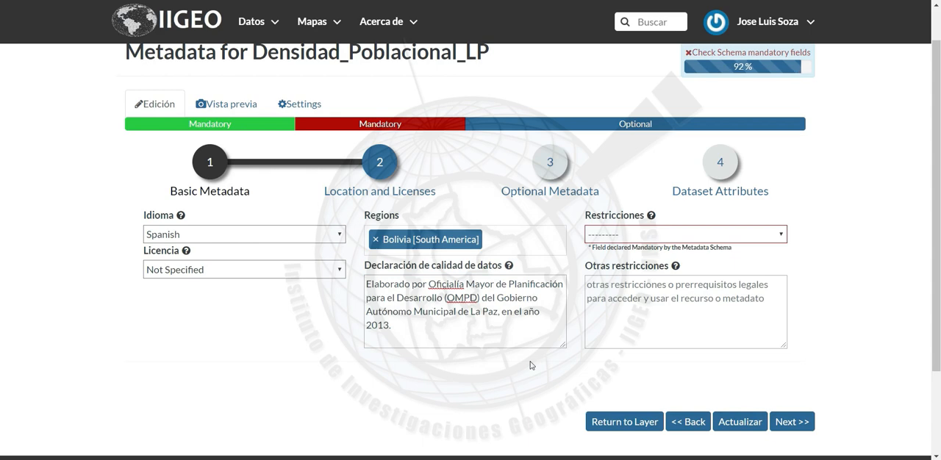
Set the restrictions to otherRestrictions and fill in the other restrictions, allowing use of the Atlas Cartográfico del Municipio de La Paz information with its source cited
{"action": "left_click", "coordinate": [774, 236]}
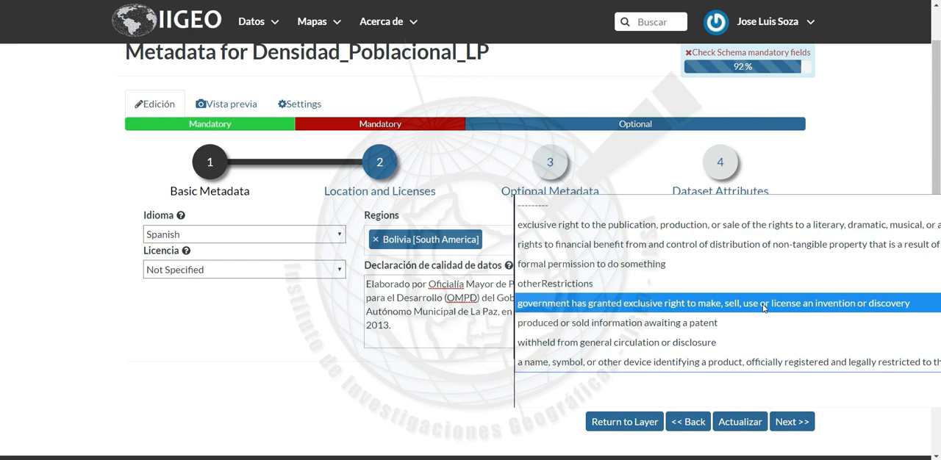
{"action": "left_click", "coordinate": [731, 281]}
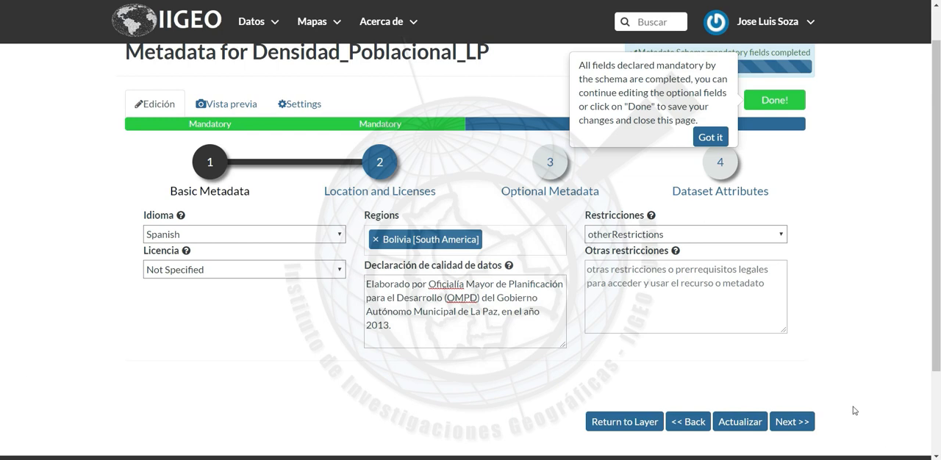
{"action": "left_click", "coordinate": [716, 283]}
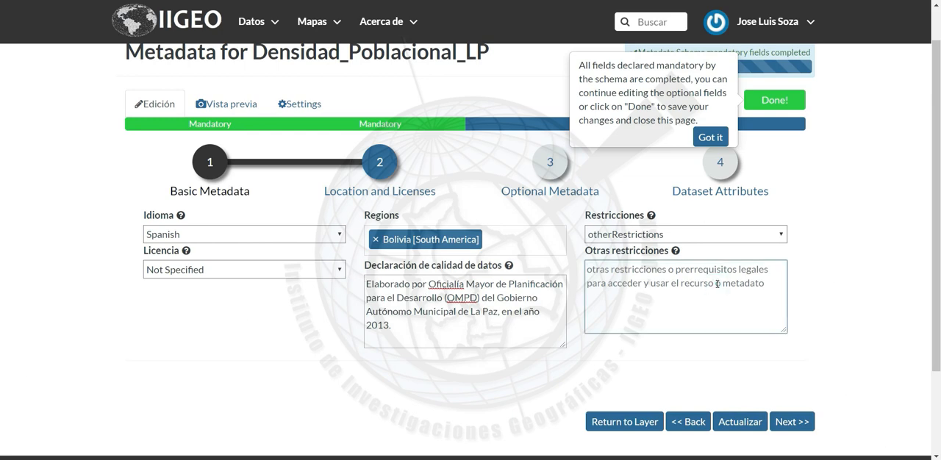
{"action": "type", "text": "La información del Atlas Cartográfico del Municipio de La Paz puede ser usada siempre y cuando se haga referencia y se respete la respectiva fuente de información."}
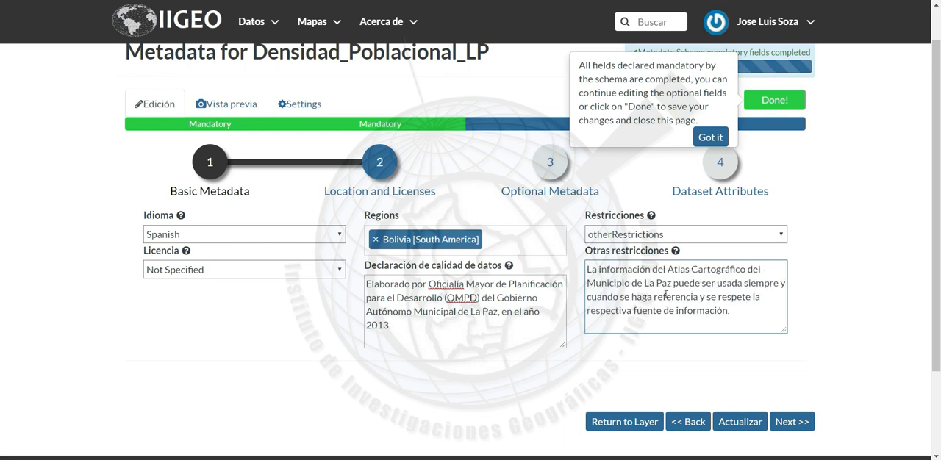
{"action": "left_click", "coordinate": [835, 296]}
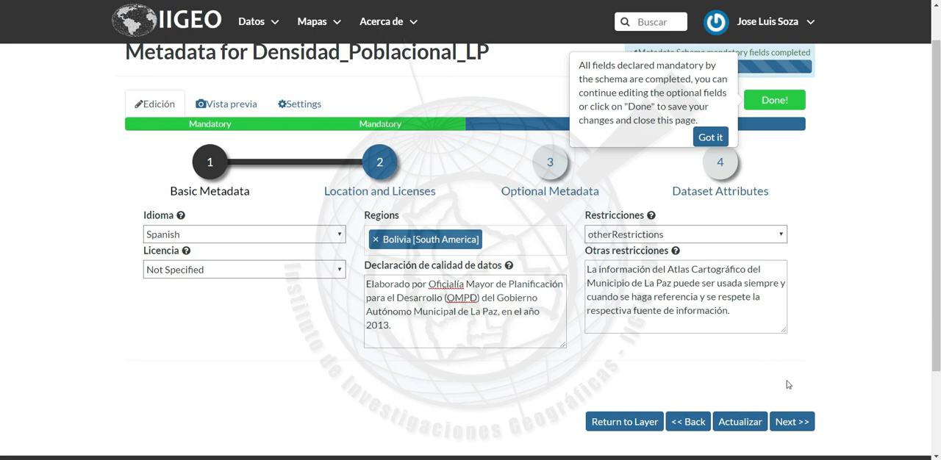
Advance to the Optional Metadata stage and enter "1ra edición" as the layer's edition
{"action": "left_click", "coordinate": [801, 421]}
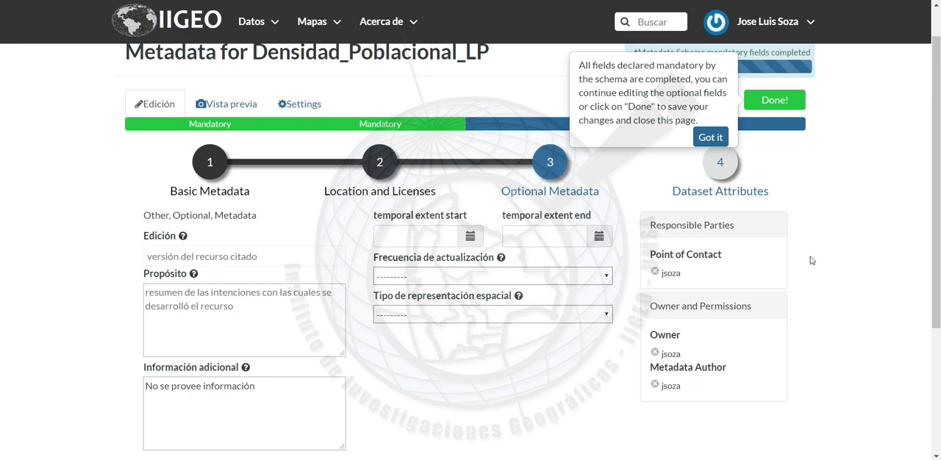
{"action": "scroll", "coordinate": [519, 379], "scroll_direction": "down", "scroll_amount": 1}
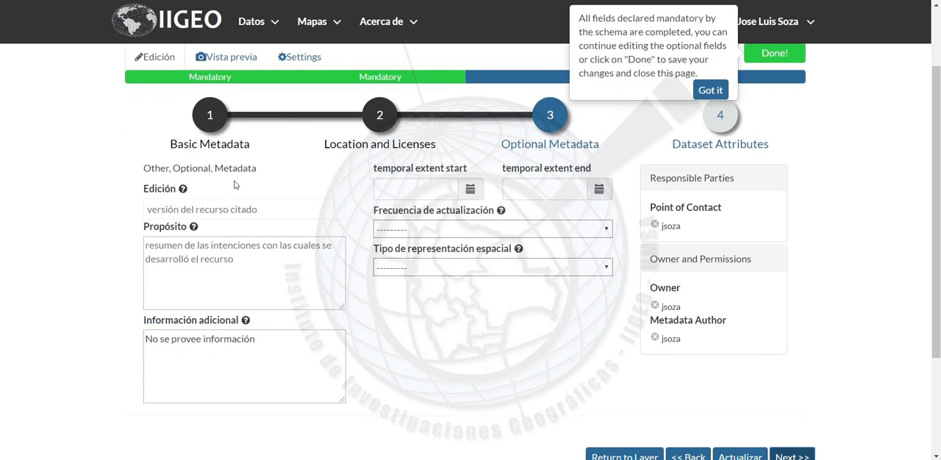
{"action": "left_click", "coordinate": [216, 211]}
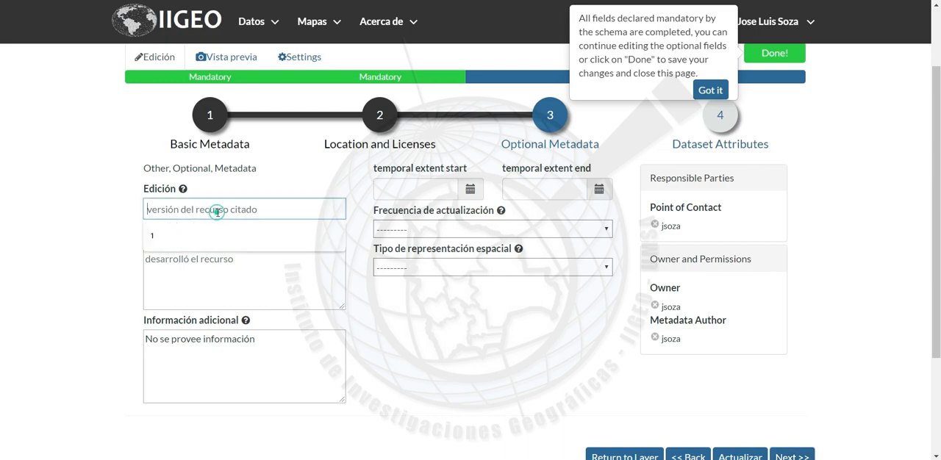
{"action": "key", "text": "alt+Tab"}
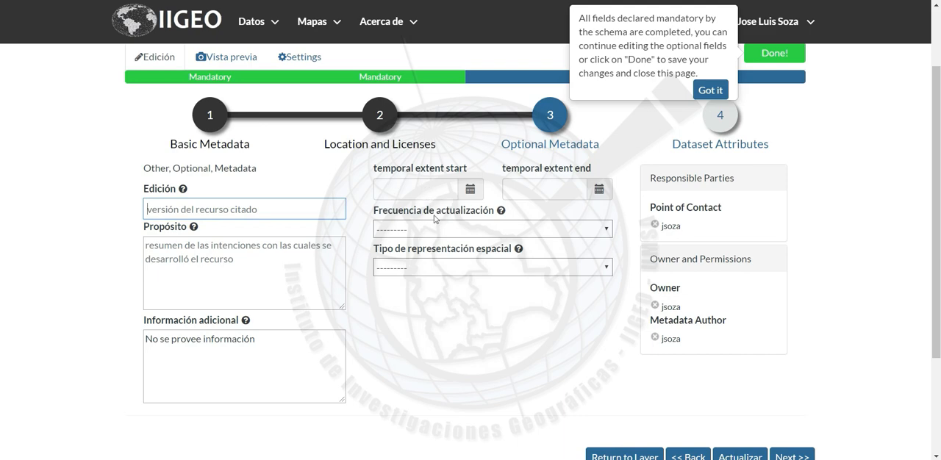
{"action": "left_click", "coordinate": [393, 288]}
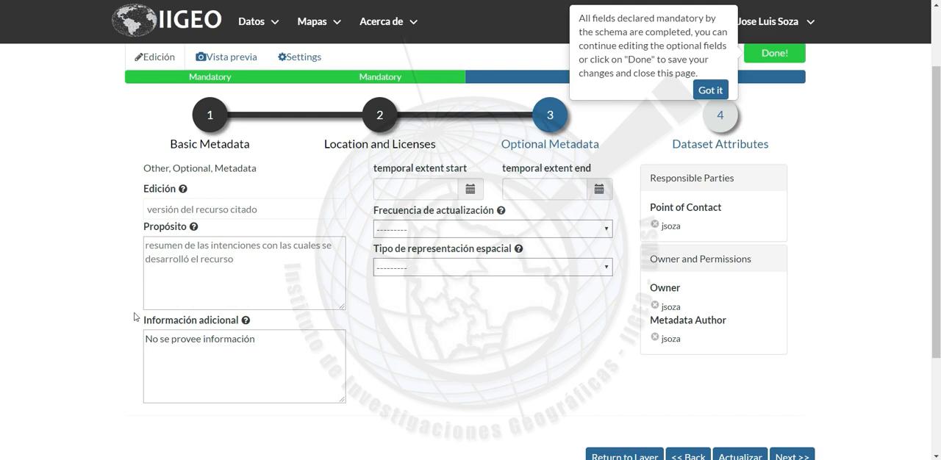
{"action": "left_click", "coordinate": [247, 212]}
{"action": "type", "text": "1ra edición"}
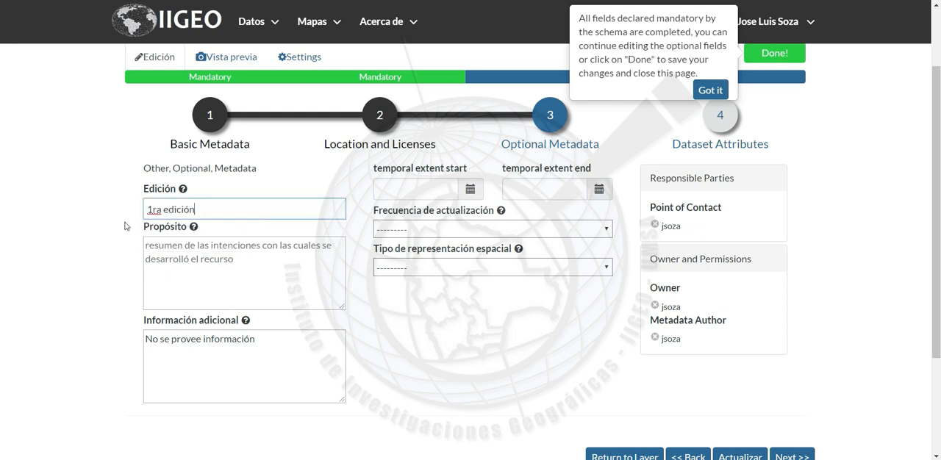
{"action": "left_click", "coordinate": [116, 219]}
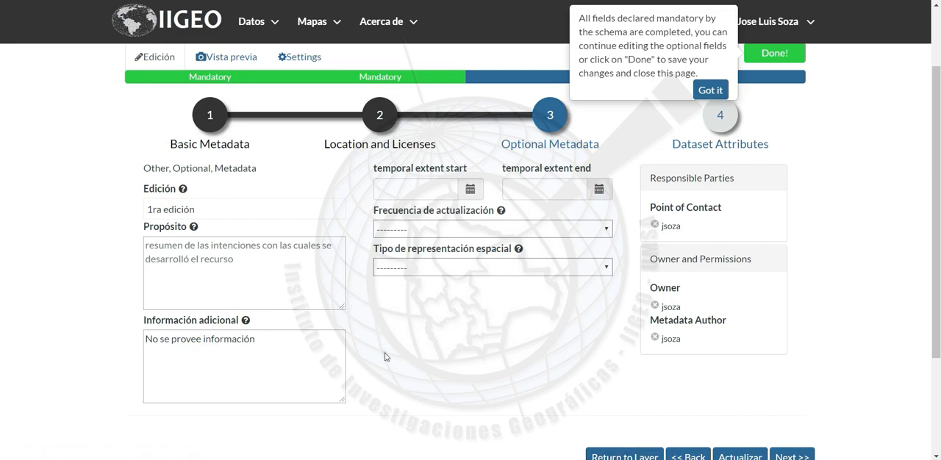
Enter the layer's purpose as "Proporcionar información sobre la densidad poblacional por zonas del municipio de La Paz."
{"action": "scroll", "coordinate": [385, 357], "scroll_direction": "down", "scroll_amount": 2}
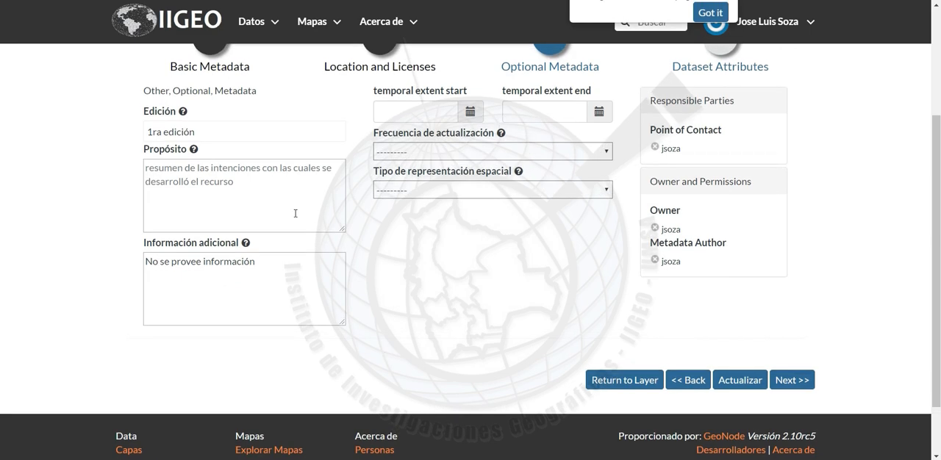
{"action": "left_click", "coordinate": [293, 213]}
{"action": "type", "text": "Proporcionar información sobre la densidad poblacional por zonas del municipio de La Paz."}
{"action": "left_click", "coordinate": [432, 240]}
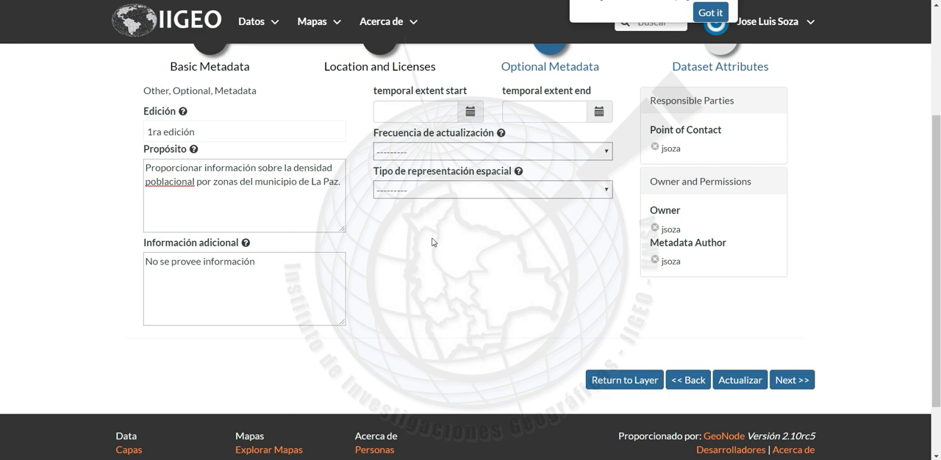
Replace the default additional information text with "Esta información fue extraído del Geoportal GeoBolivia."
{"action": "left_click", "coordinate": [269, 267]}
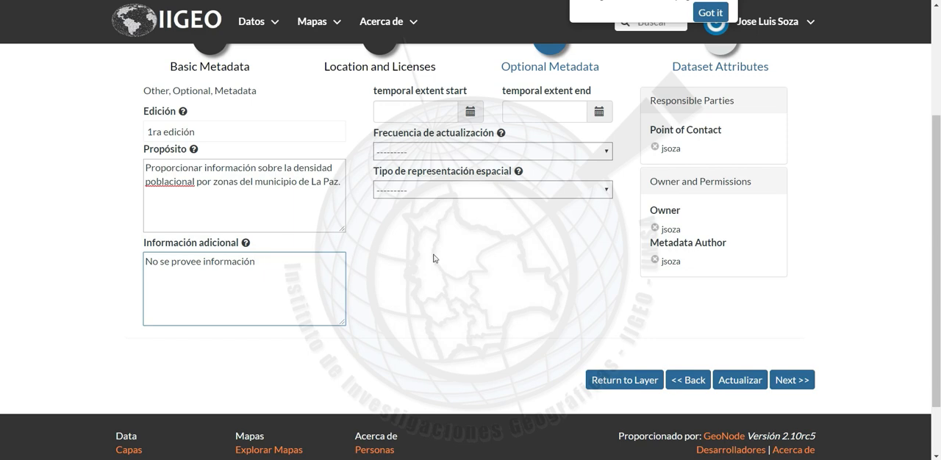
{"action": "left_click", "coordinate": [594, 268]}
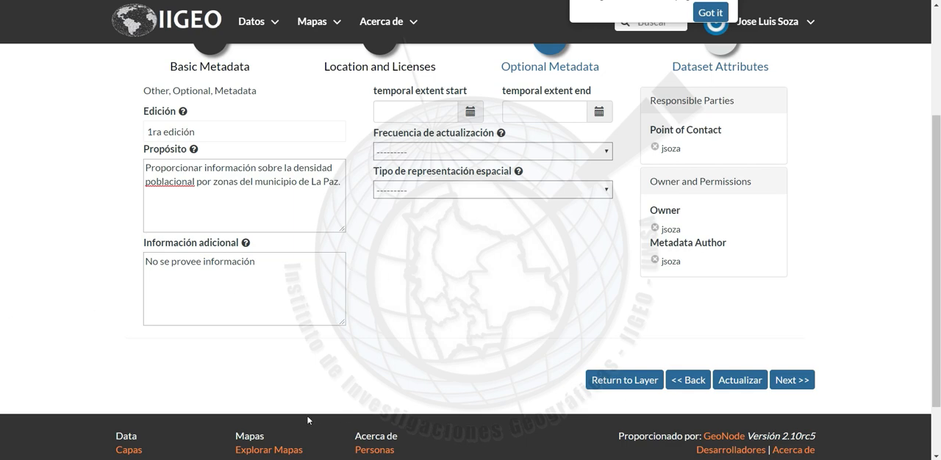
{"action": "left_click", "coordinate": [248, 284]}
{"action": "key", "text": "Left"}
{"action": "key", "text": "Left"}
{"action": "key", "text": "BackSpace"}
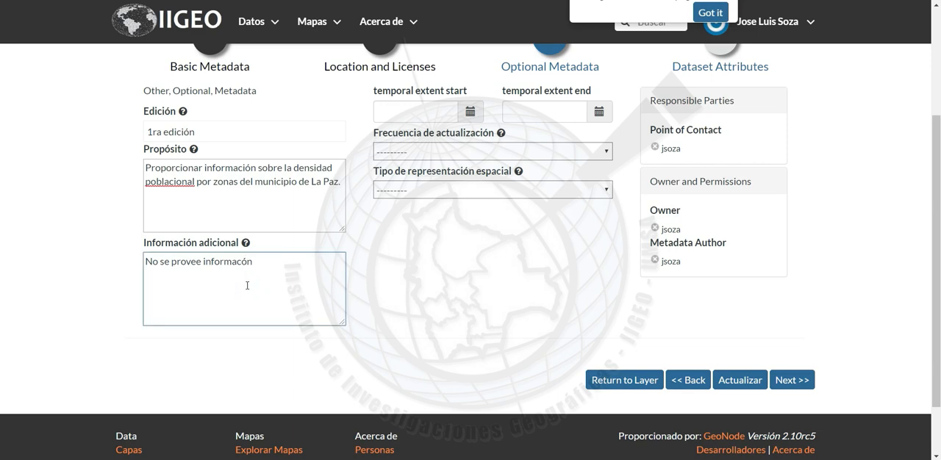
{"action": "key", "text": "BackSpace"}
{"action": "key", "text": "BackSpace"}
{"action": "key", "text": "BackSpace"}
{"action": "key", "text": "BackSpace"}
{"action": "key", "text": "BackSpace"}
{"action": "key", "text": "BackSpace"}
{"action": "key", "text": "BackSpace"}
{"action": "key", "text": "BackSpace"}
{"action": "key", "text": "BackSpace"}
{"action": "key", "text": "BackSpace"}
{"action": "key", "text": "BackSpace"}
{"action": "key", "text": "BackSpace"}
{"action": "key", "text": "BackSpace"}
{"action": "key", "text": "BackSpace"}
{"action": "key", "text": "BackSpace"}
{"action": "key", "text": "BackSpace"}
{"action": "key", "text": "BackSpace"}
{"action": "key", "text": "BackSpace"}
{"action": "key", "text": "BackSpace"}
{"action": "key", "text": "BackSpace"}
{"action": "type", "text": "Esta información fue extraído del Geoportal GeoBolivia."}
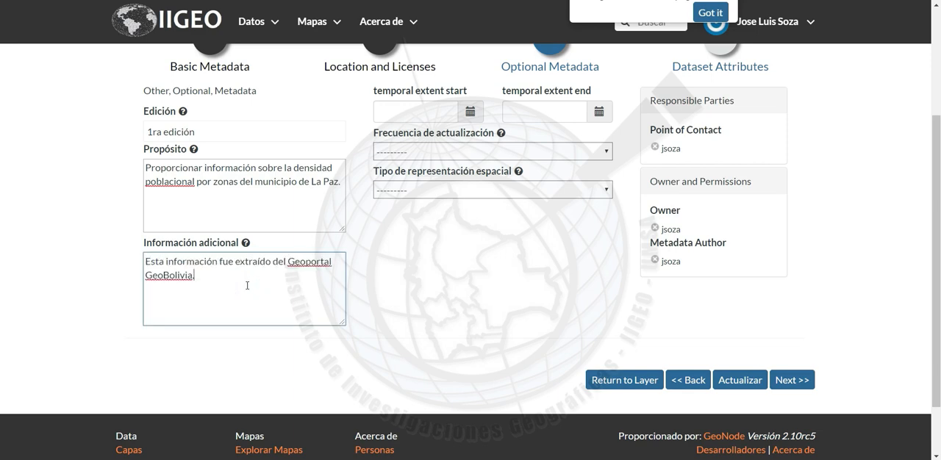
{"action": "left_click", "coordinate": [414, 292]}
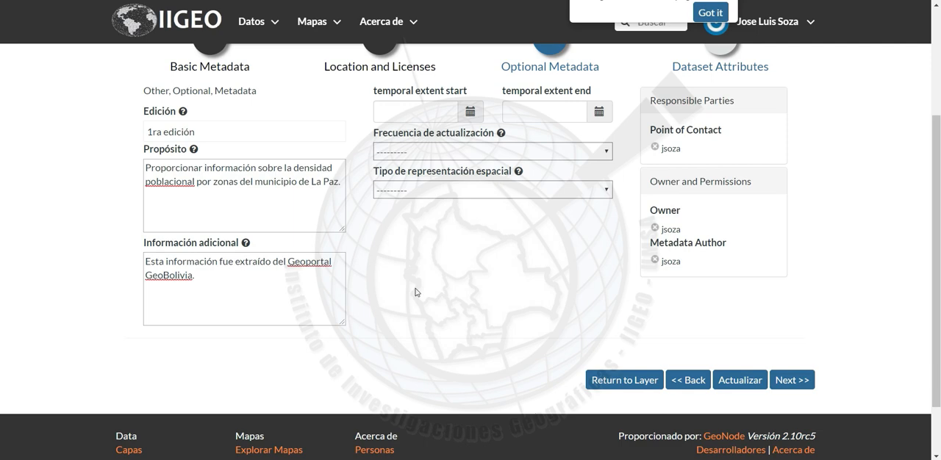
{"action": "left_click", "coordinate": [279, 289]}
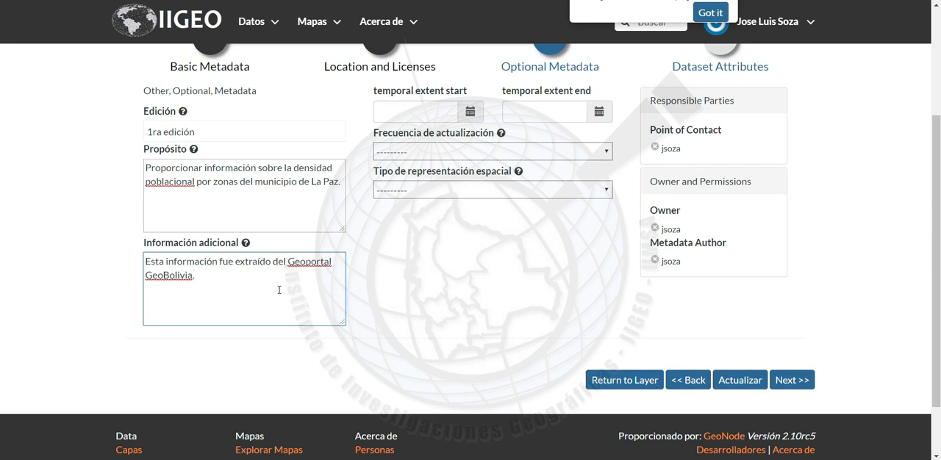
{"action": "key", "text": "Return"}
{"action": "key", "text": "Return"}
{"action": "left_click", "coordinate": [391, 286]}
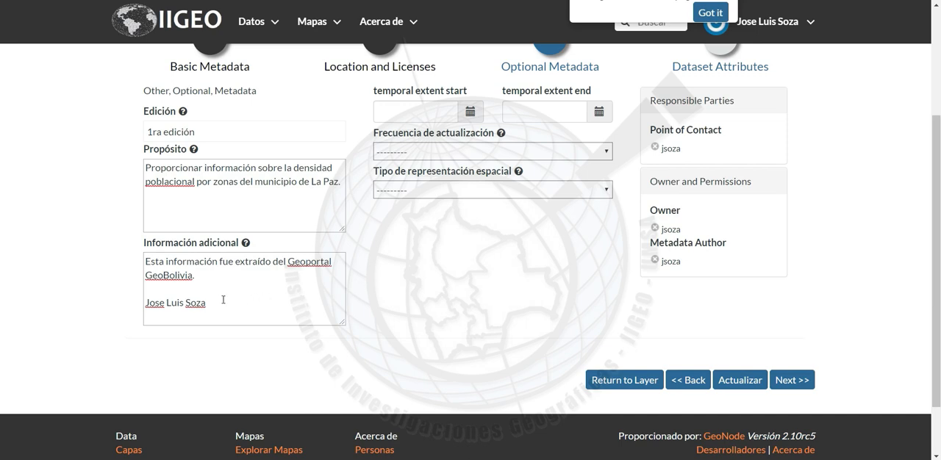
{"action": "left_click_drag", "start_coordinate": [213, 303], "coordinate": [206, 278]}
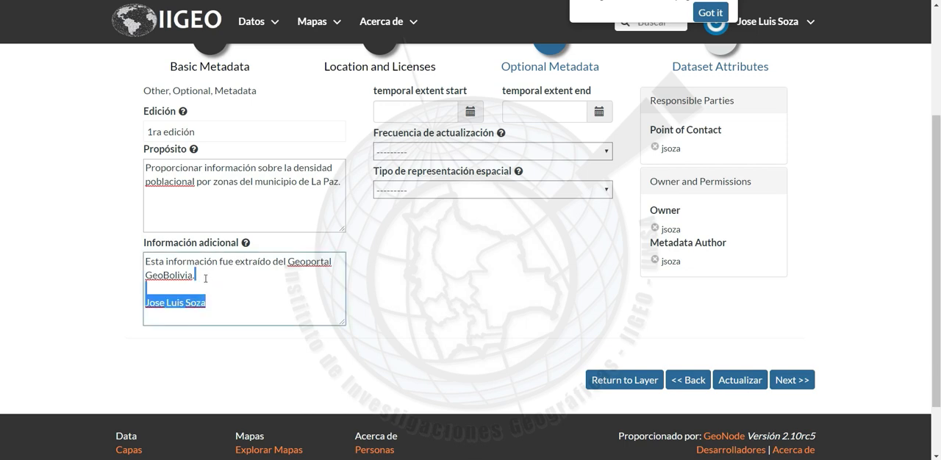
{"action": "key", "text": "BackSpace"}
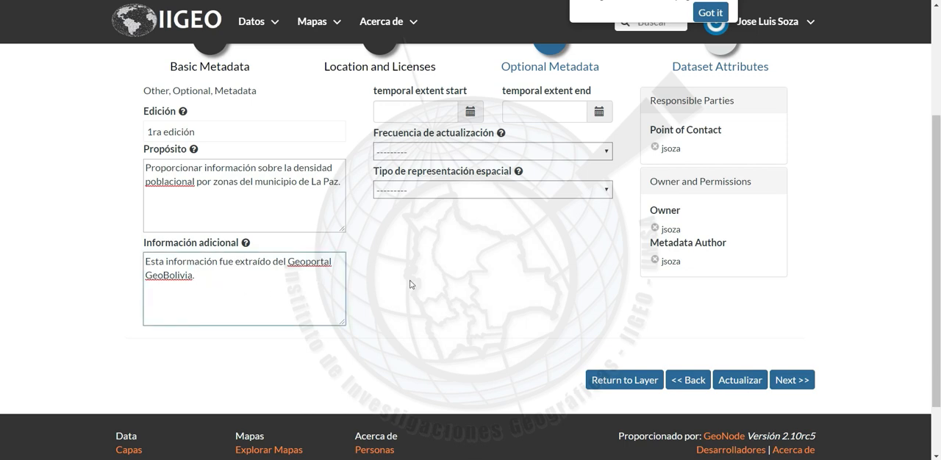
{"action": "left_click", "coordinate": [291, 295]}
{"action": "left_click", "coordinate": [295, 295]}
{"action": "left_click", "coordinate": [435, 273]}
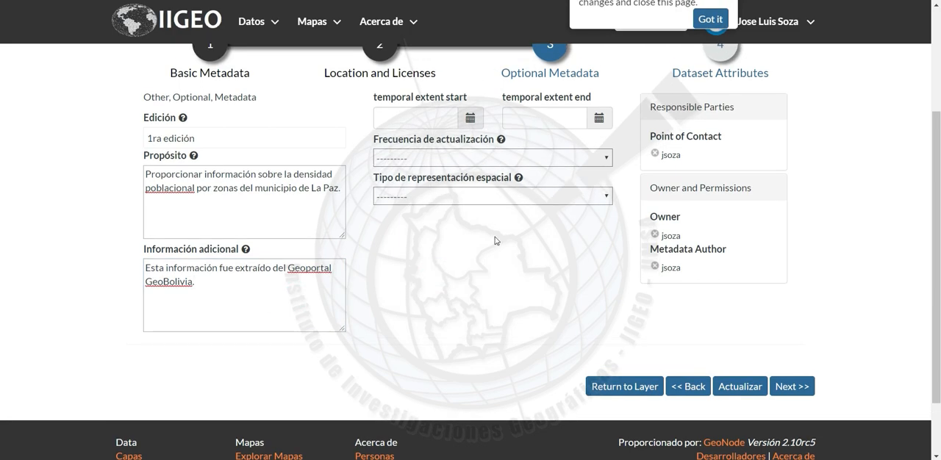
Set the layer's temporal extent start to 2013-01-10
{"action": "scroll", "coordinate": [495, 218], "scroll_direction": "up", "scroll_amount": 1}
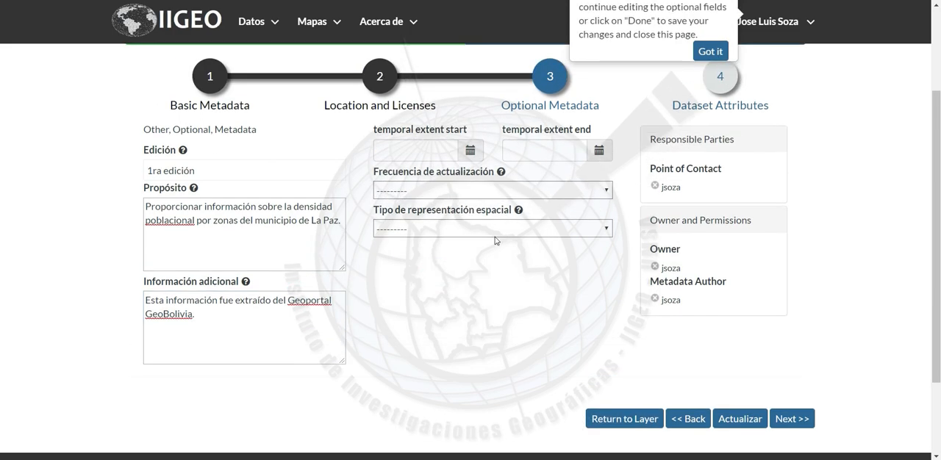
{"action": "left_click", "coordinate": [470, 150]}
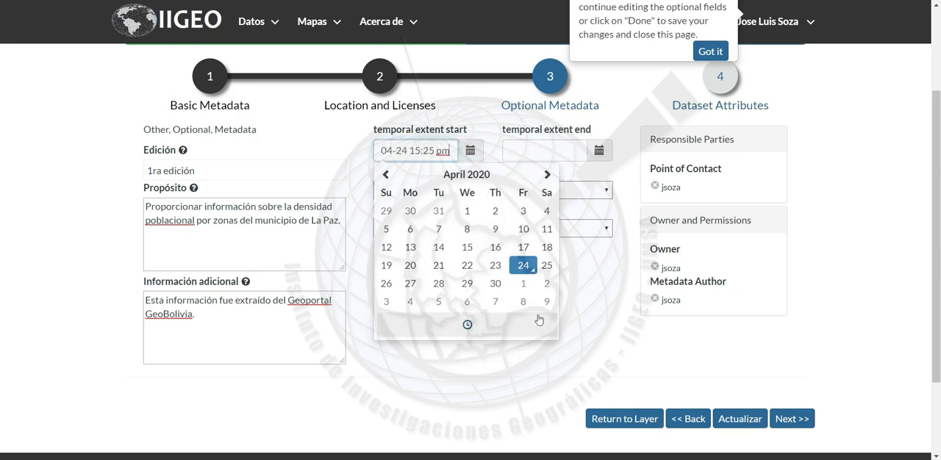
{"action": "left_click", "coordinate": [589, 321]}
{"action": "key", "text": "alt+Tab"}
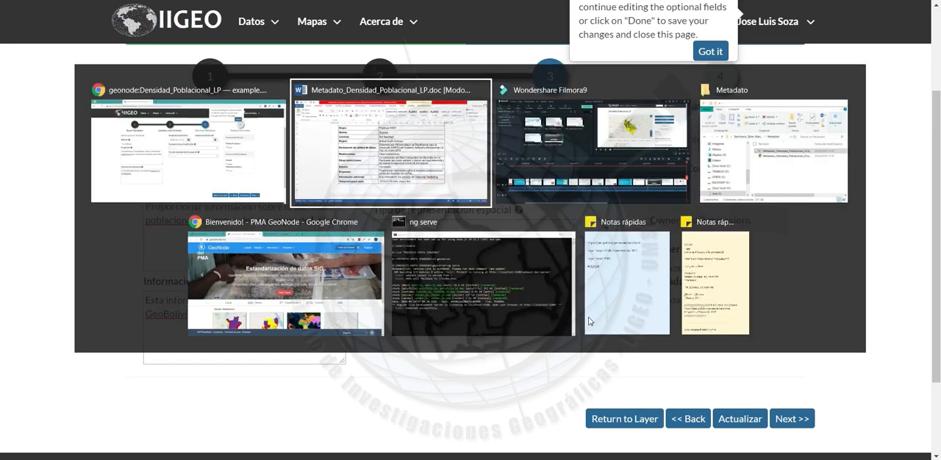
{"action": "key", "text": "Escape"}
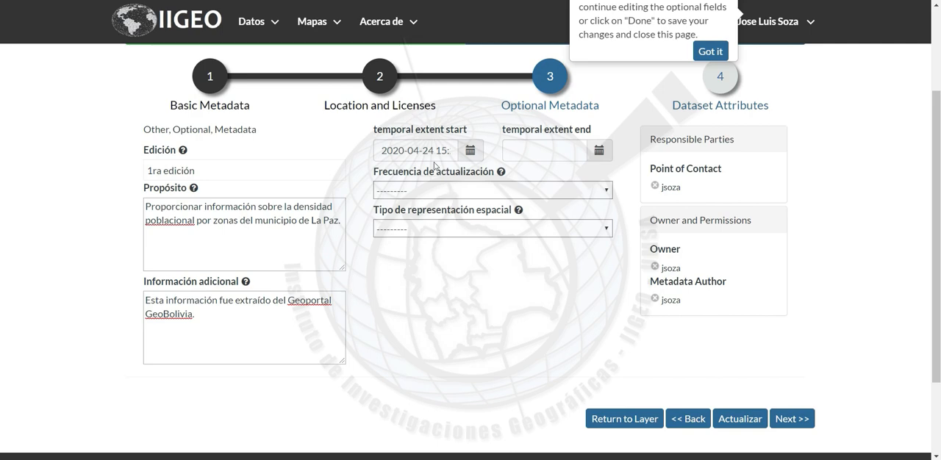
{"action": "left_click", "coordinate": [425, 150]}
{"action": "triple_click", "coordinate": [424, 150]}
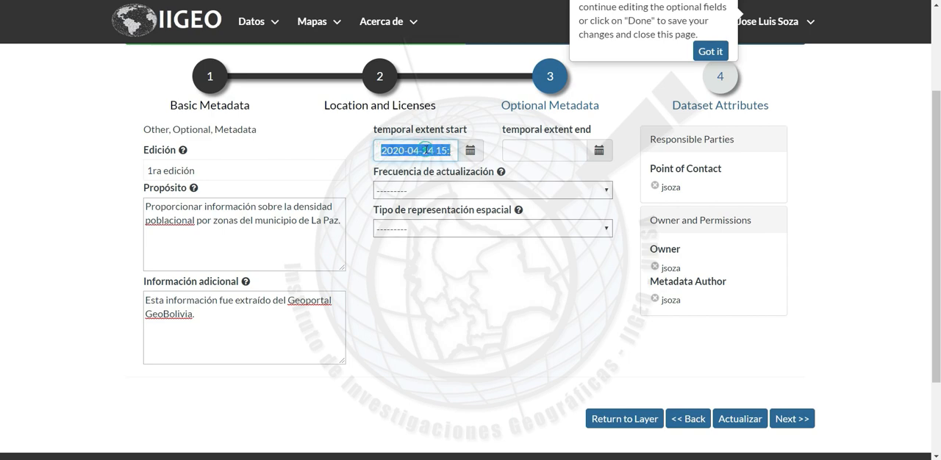
{"action": "type", "text": "2013-01-10"}
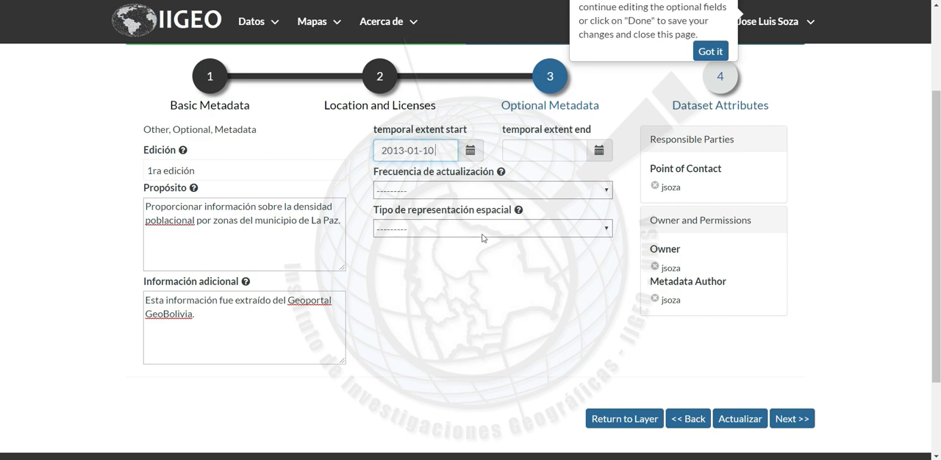
{"action": "left_click", "coordinate": [531, 255]}
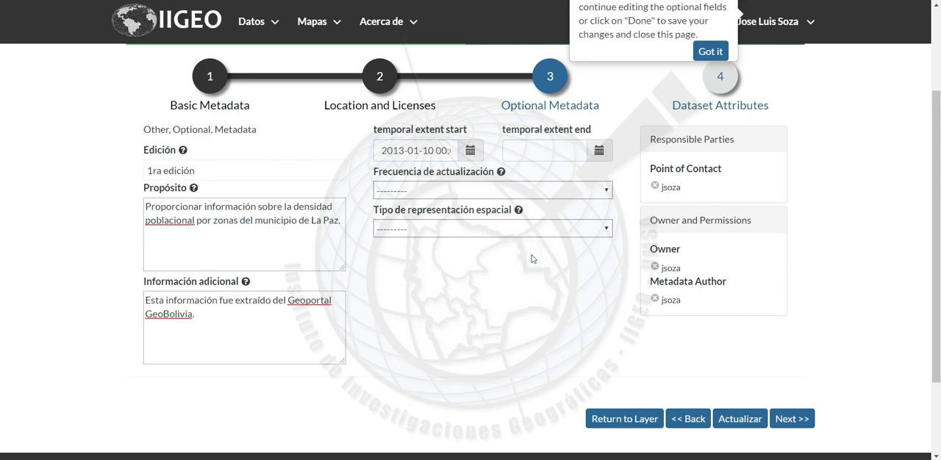
Set the update frequency to "se desconoce la frecuencia de actualizacion de los datos"
{"action": "left_click", "coordinate": [624, 150]}
{"action": "left_click", "coordinate": [551, 193]}
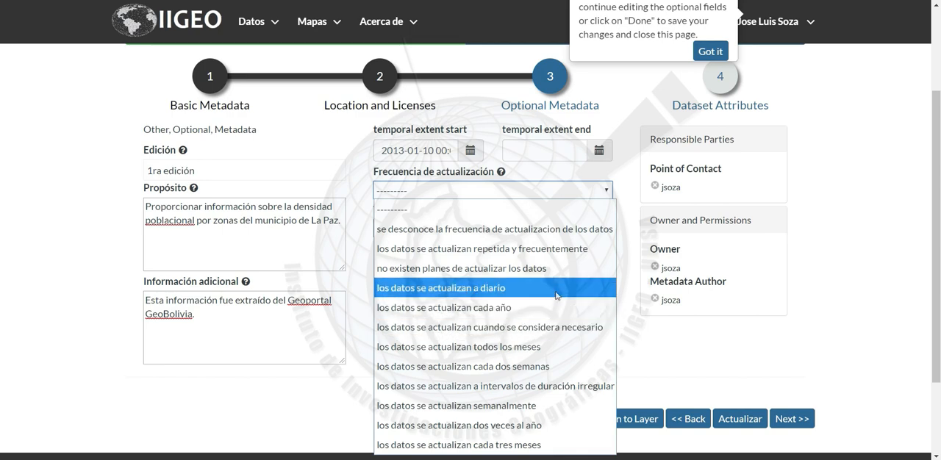
{"action": "left_click", "coordinate": [525, 228]}
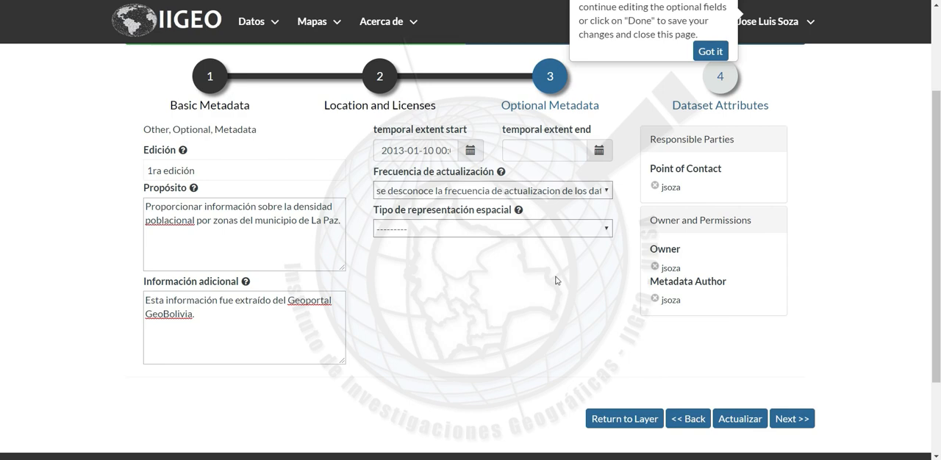
Set the spatial representation type to "vector data is used to represent geographic data" and advance to the Dataset Attributes stage
{"action": "left_click", "coordinate": [586, 232]}
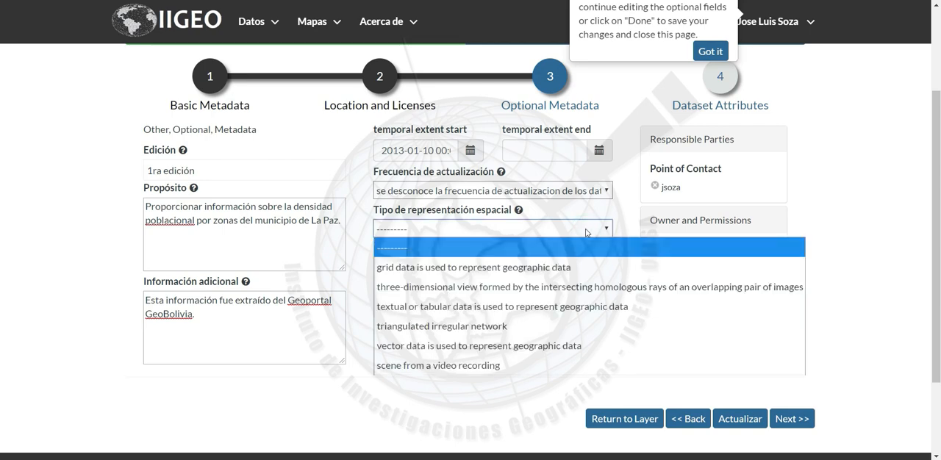
{"action": "left_click", "coordinate": [500, 346]}
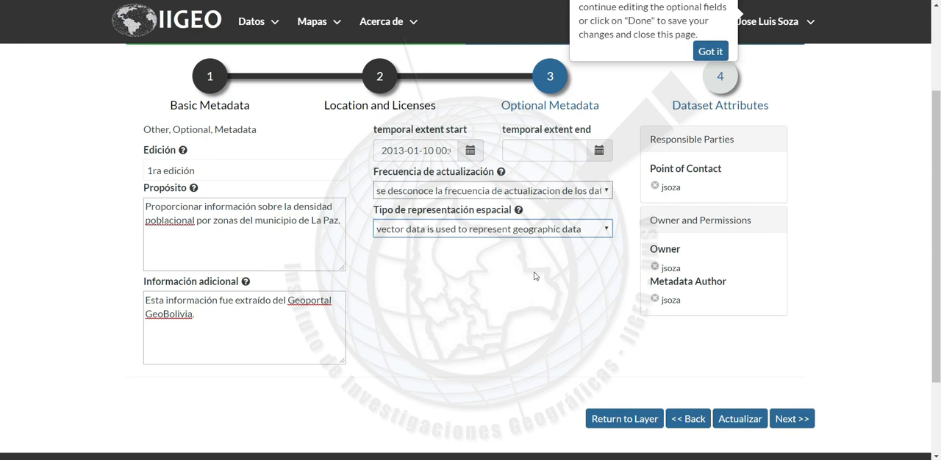
{"action": "left_click", "coordinate": [572, 234]}
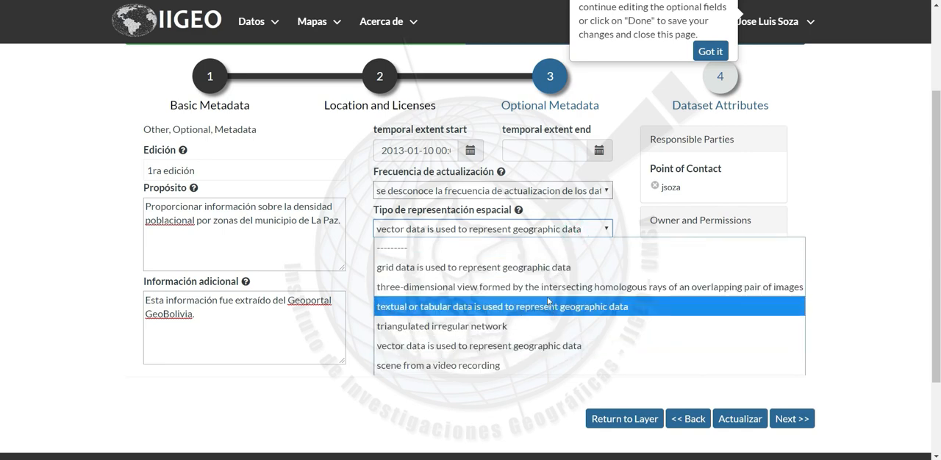
{"action": "left_click", "coordinate": [499, 408]}
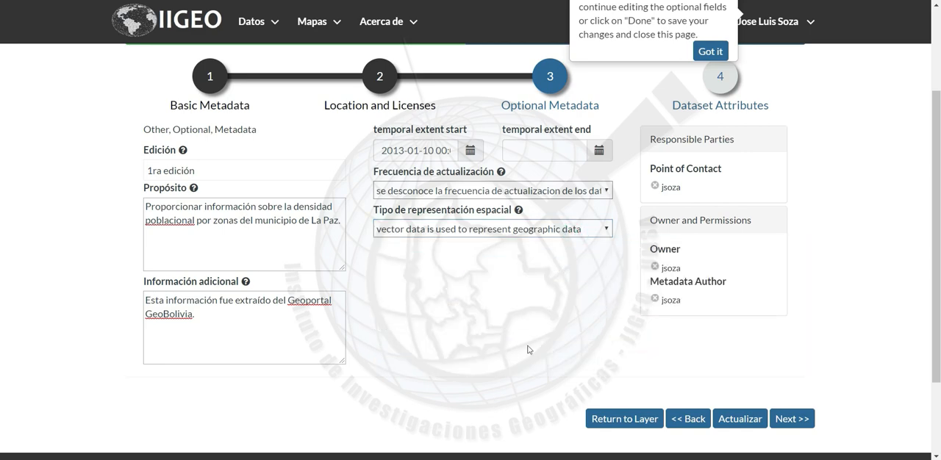
{"action": "left_click", "coordinate": [790, 420]}
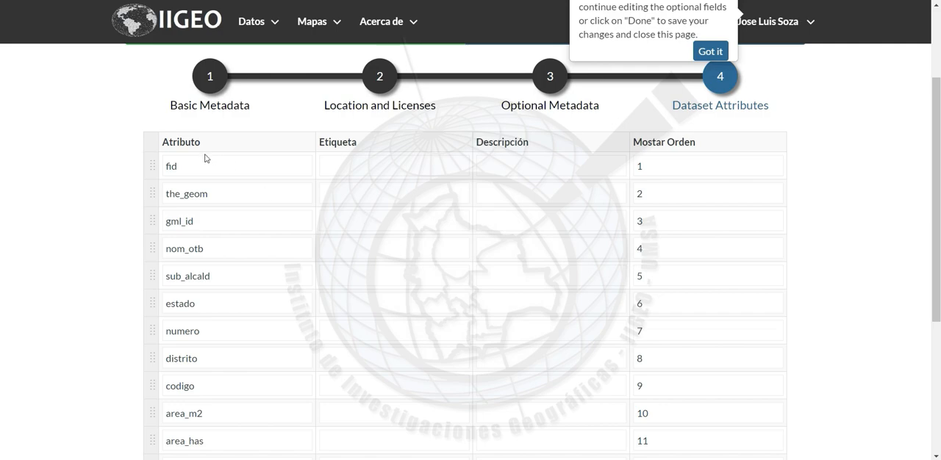
Examine the layer's attribute list with its label, description and display order fields
{"action": "scroll", "coordinate": [238, 291], "scroll_direction": "down", "scroll_amount": 3}
{"action": "scroll", "coordinate": [237, 291], "scroll_direction": "down", "scroll_amount": 1}
{"action": "scroll", "coordinate": [238, 292], "scroll_direction": "up", "scroll_amount": 2}
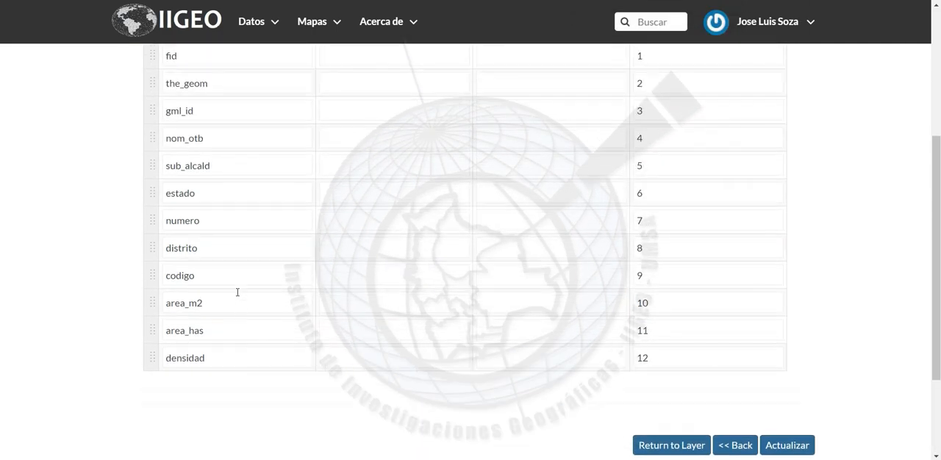
{"action": "scroll", "coordinate": [238, 292], "scroll_direction": "up", "scroll_amount": 3}
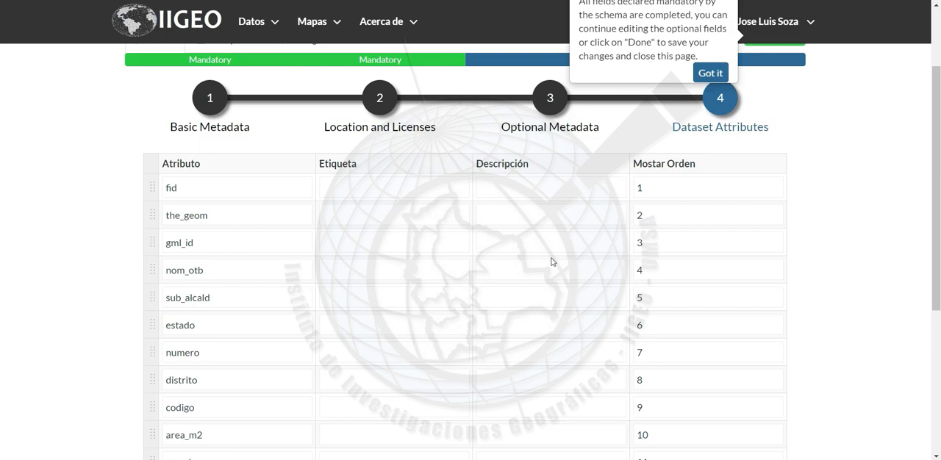
{"action": "scroll", "coordinate": [552, 262], "scroll_direction": "down", "scroll_amount": 1}
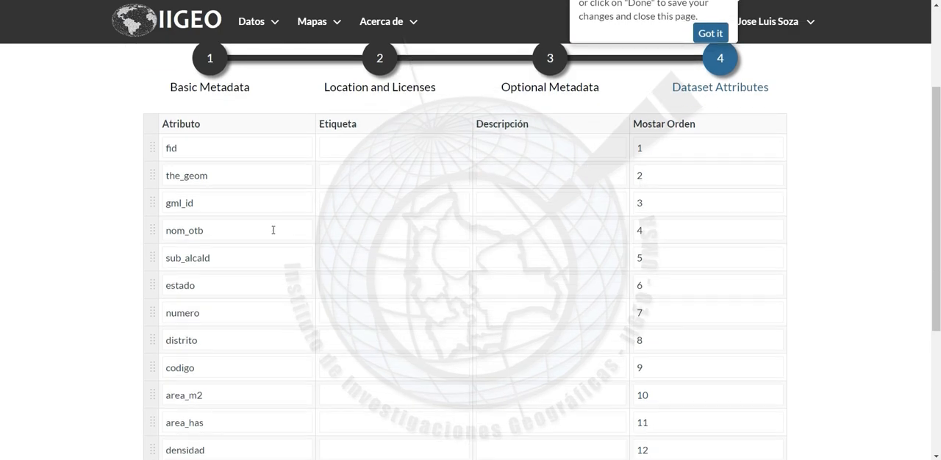
{"action": "left_click", "coordinate": [246, 259]}
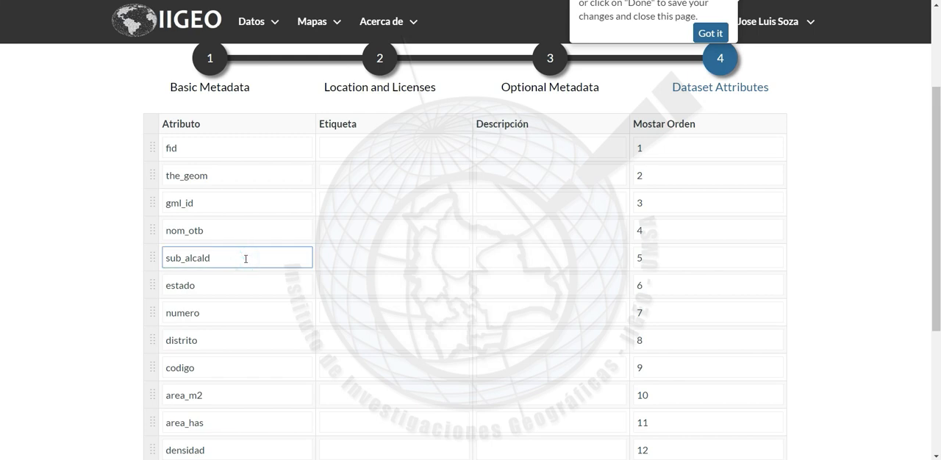
{"action": "scroll", "coordinate": [231, 321], "scroll_direction": "down", "scroll_amount": 1}
{"action": "left_click", "coordinate": [219, 304]}
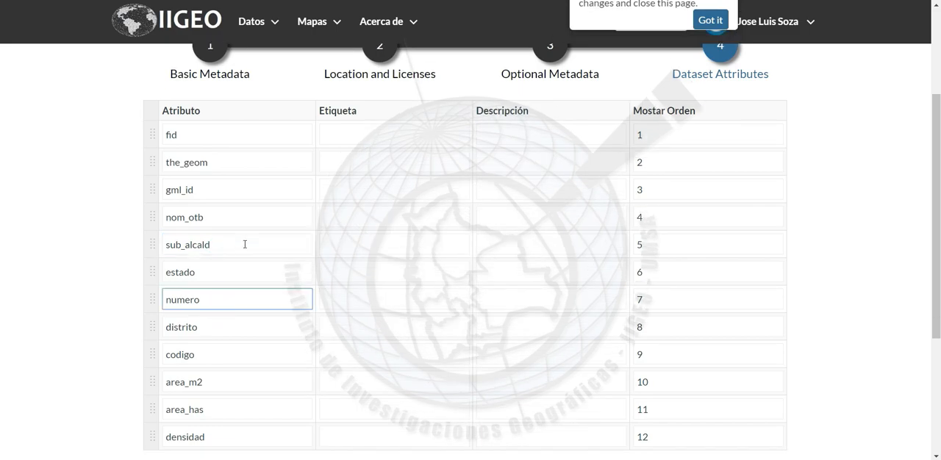
{"action": "scroll", "coordinate": [245, 244], "scroll_direction": "down", "scroll_amount": 2}
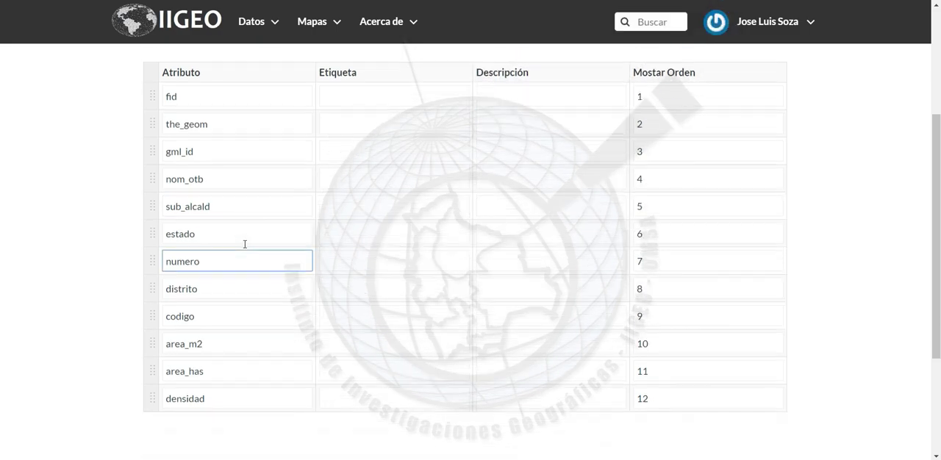
{"action": "scroll", "coordinate": [258, 269], "scroll_direction": "up", "scroll_amount": 2}
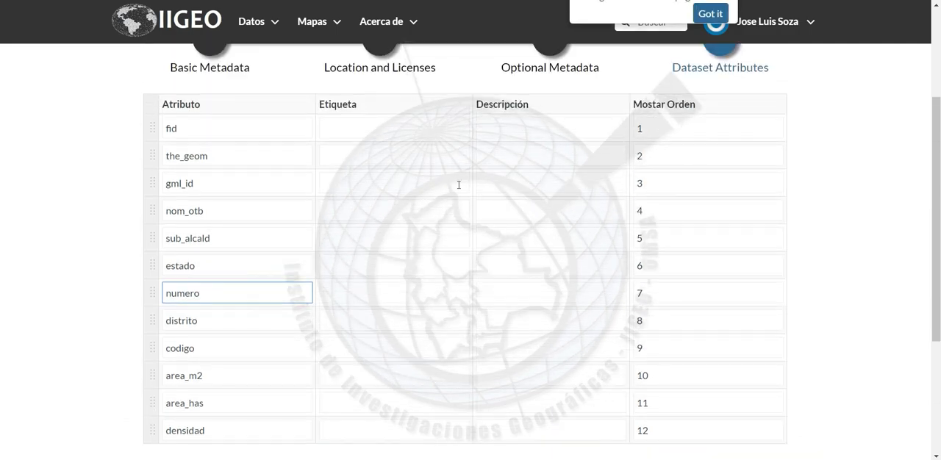
{"action": "left_click", "coordinate": [527, 209]}
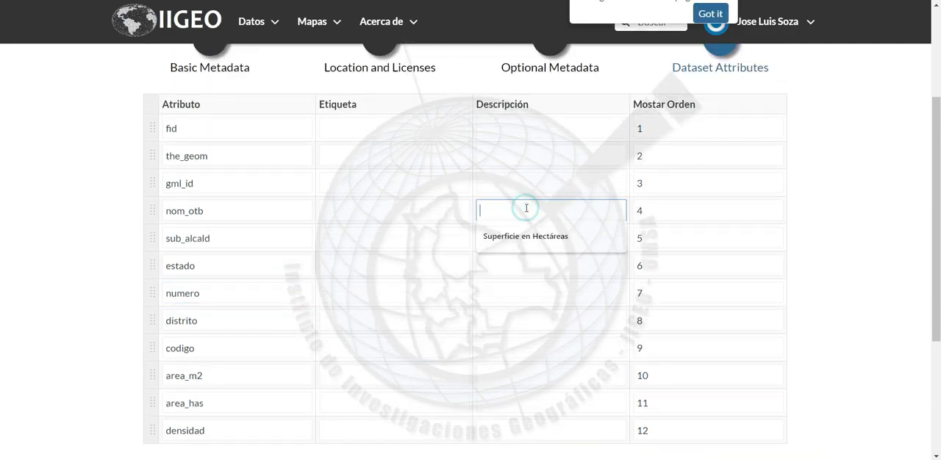
{"action": "left_click", "coordinate": [833, 226]}
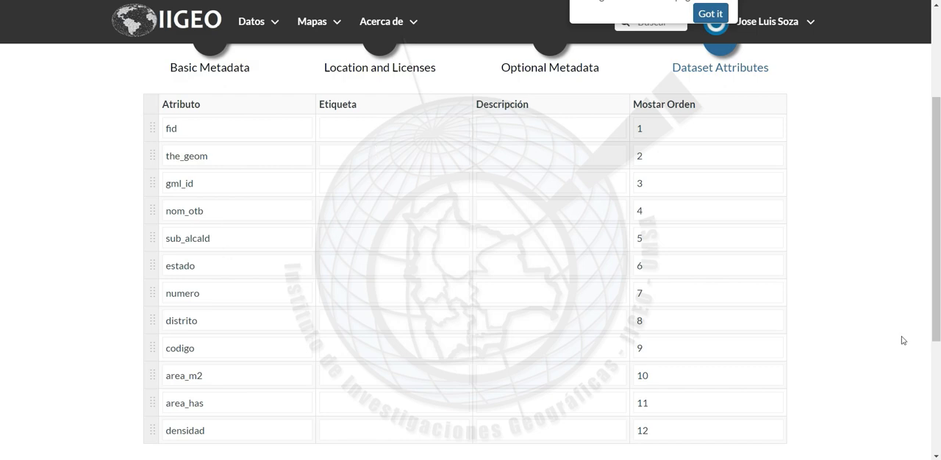
Enter the description "Código Único" for the fid attribute and "Tipo de geometría del elemento" for the_geom
{"action": "left_click", "coordinate": [541, 133]}
{"action": "type", "text": "Código Único."}
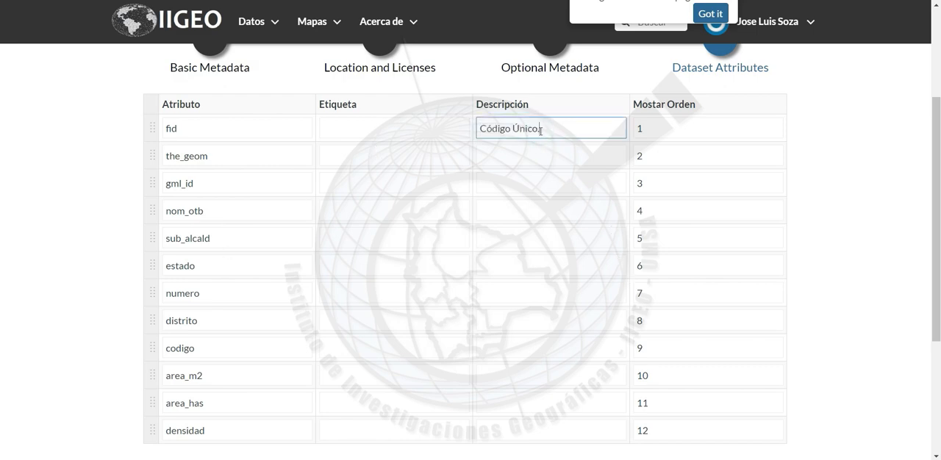
{"action": "key", "text": "BackSpace"}
{"action": "left_click", "coordinate": [464, 167]}
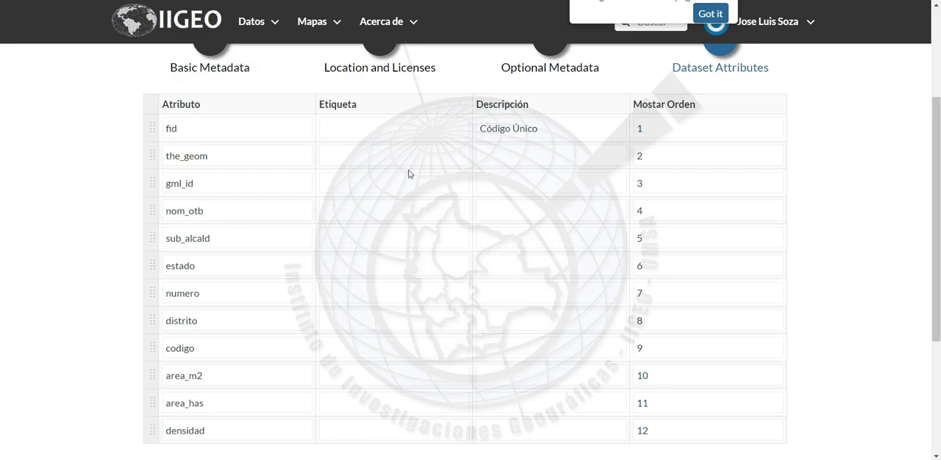
{"action": "left_click", "coordinate": [599, 162]}
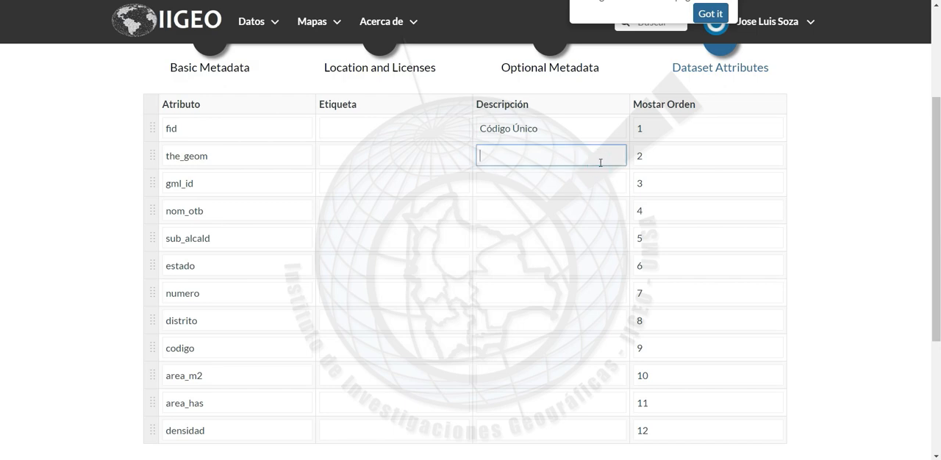
{"action": "type", "text": "Tipo de geometría del elemento"}
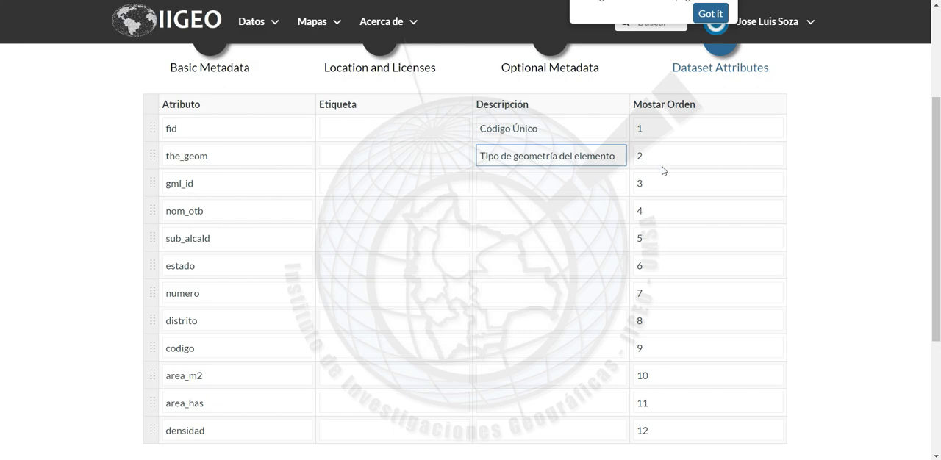
Enter the description "Código único polígono" for gml_id and "Nombre de la Organización Territorial de Base - OTB" for nom_otb
{"action": "left_click", "coordinate": [480, 186]}
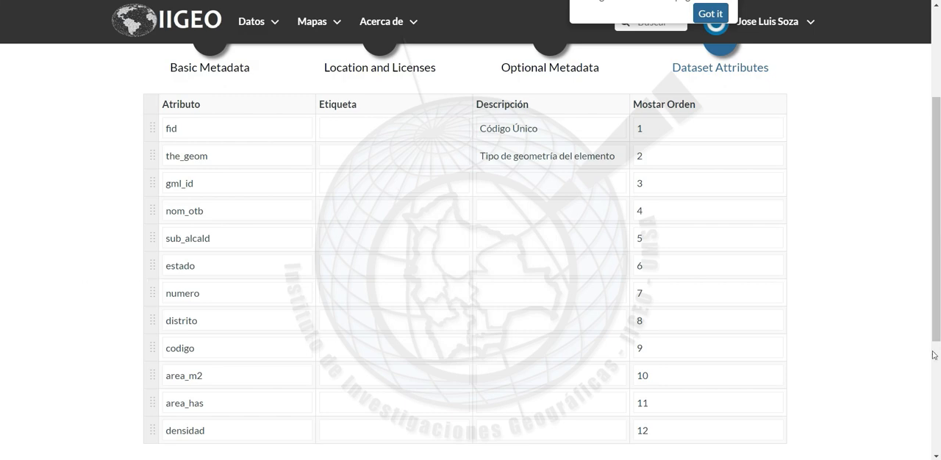
{"action": "left_click", "coordinate": [555, 188]}
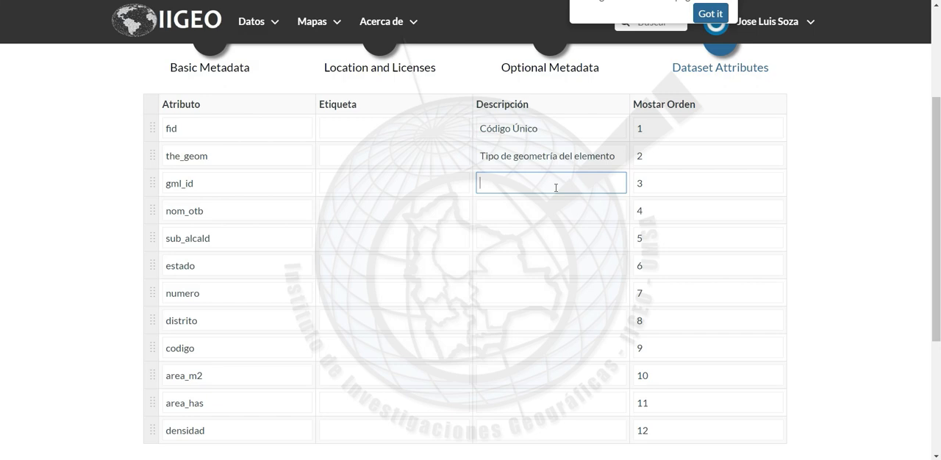
{"action": "type", "text": "Código único polígono"}
{"action": "scroll", "coordinate": [522, 176], "scroll_direction": "down", "scroll_amount": 1}
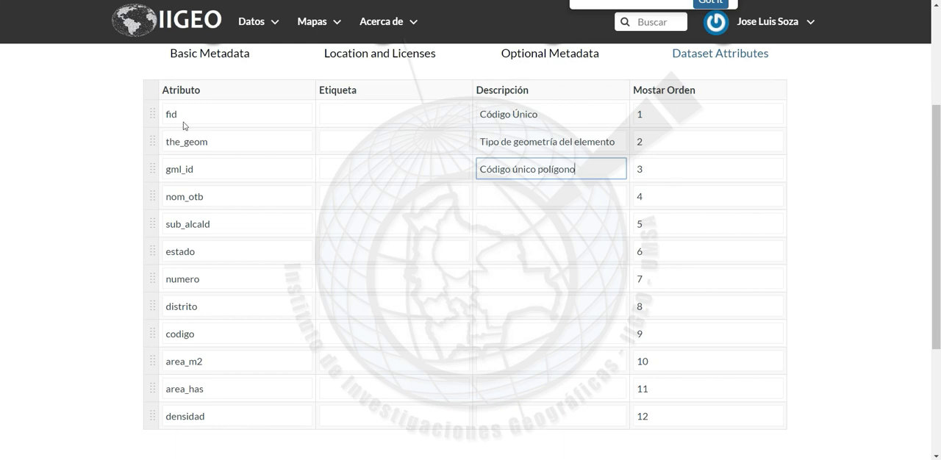
{"action": "left_click", "coordinate": [386, 206]}
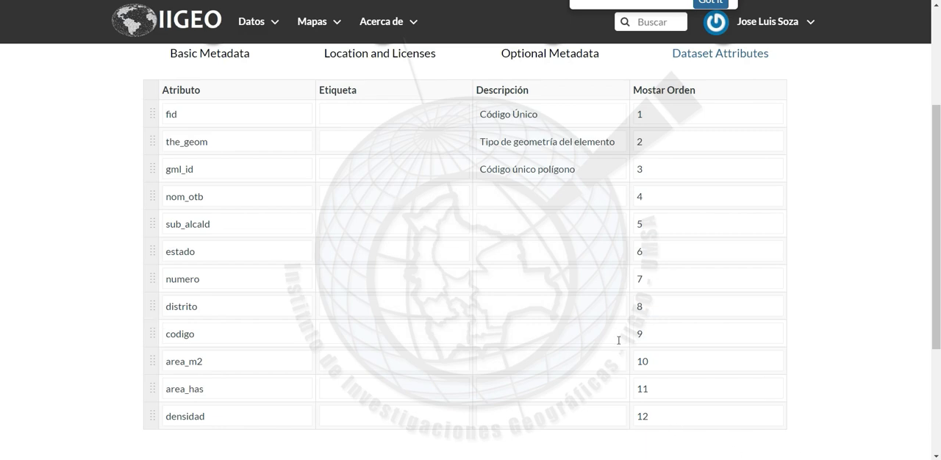
{"action": "left_click", "coordinate": [530, 196]}
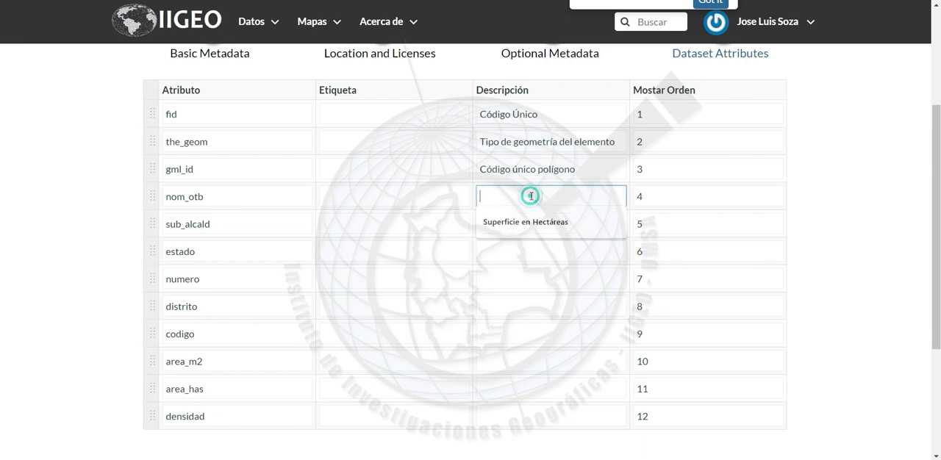
{"action": "type", "text": "Organización Territorial de Base - OTB"}
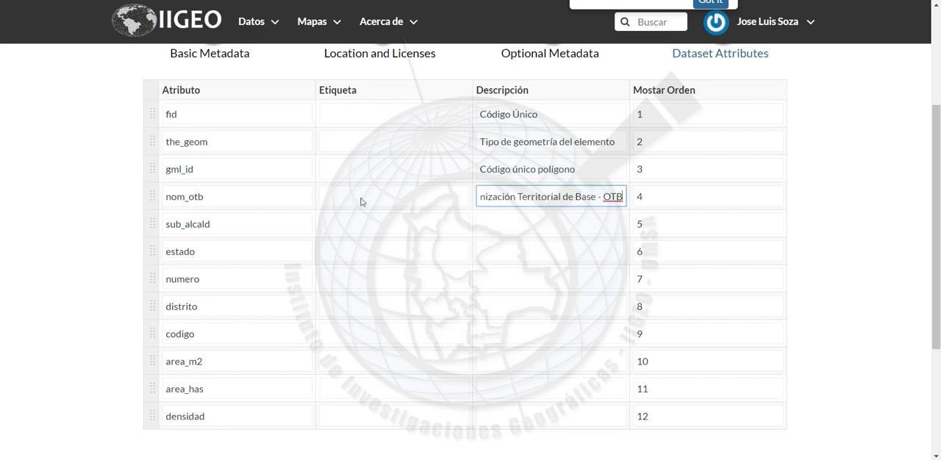
{"action": "left_click", "coordinate": [503, 228]}
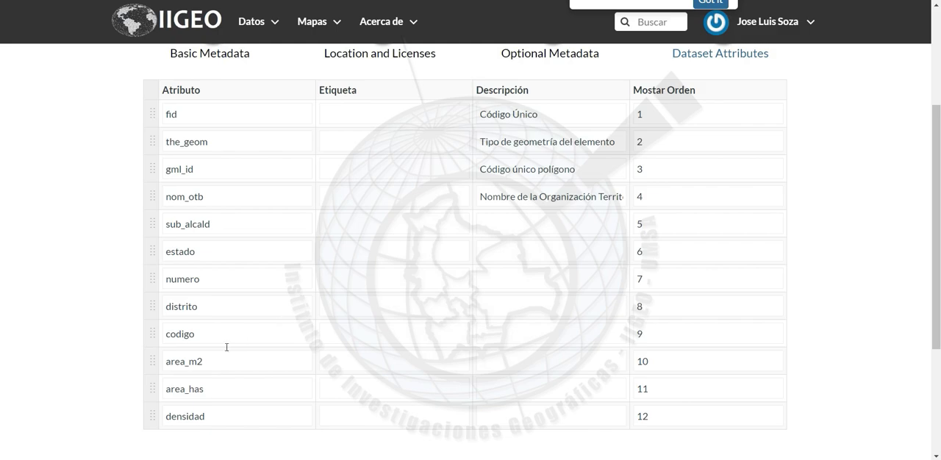
Enter the description "Subalcaldia o Alcaldía" for the sub_alcald attribute and "Estado" for estado
{"action": "left_click", "coordinate": [571, 214]}
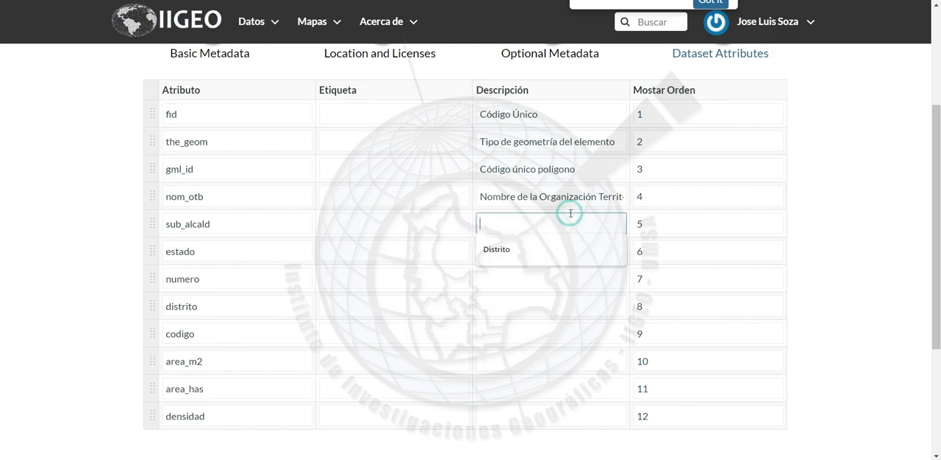
{"action": "type", "text": "Subalcaldia o Alcaldía"}
{"action": "scroll", "coordinate": [825, 233], "scroll_direction": "down", "scroll_amount": 1}
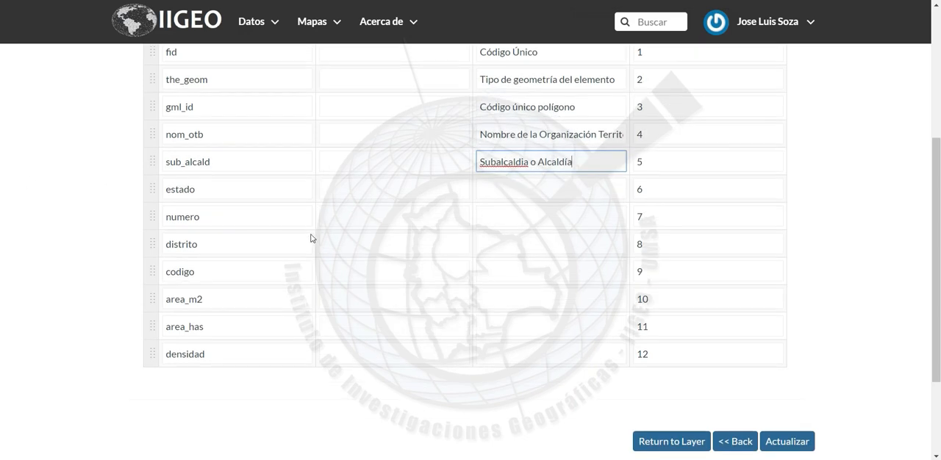
{"action": "left_click", "coordinate": [408, 221]}
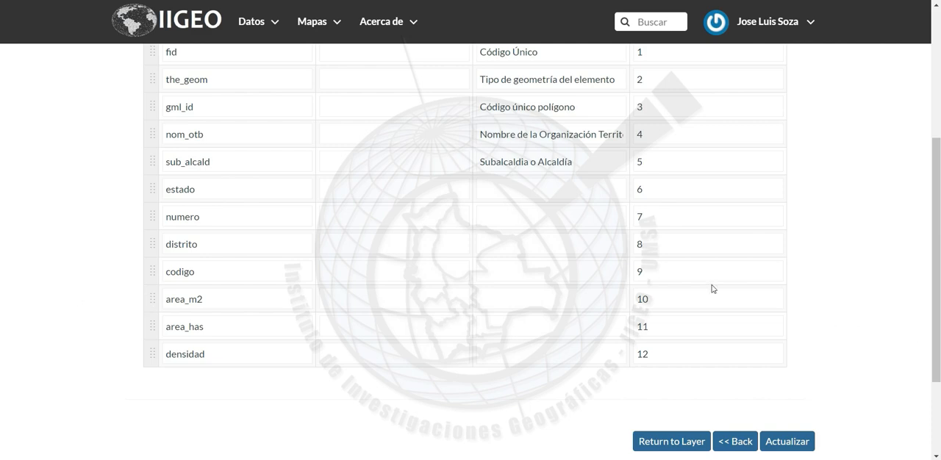
{"action": "left_click", "coordinate": [562, 190]}
{"action": "type", "text": "Estado"}
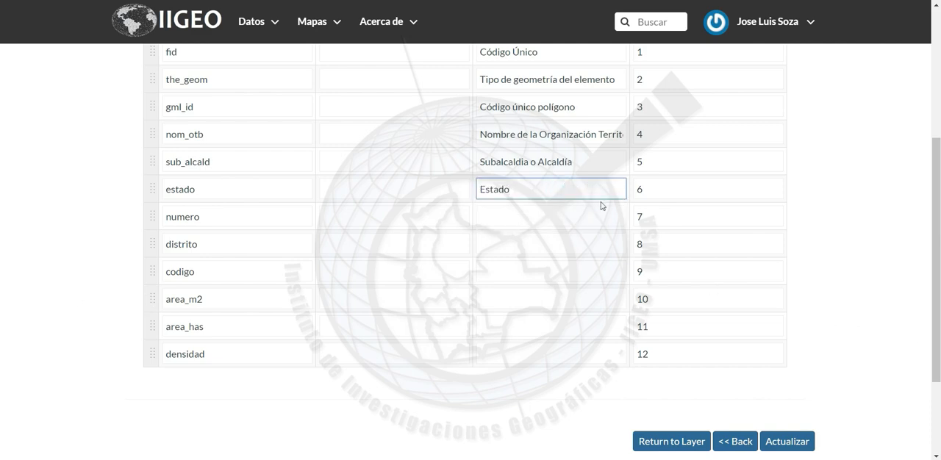
{"action": "left_click", "coordinate": [417, 244]}
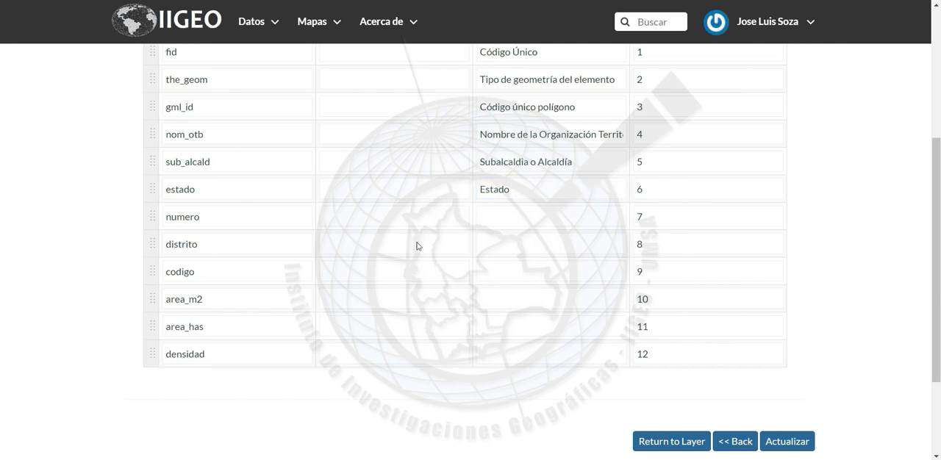
Enter the description "Número" for the numero attribute and "Distrito" for distrito
{"action": "left_click", "coordinate": [532, 222]}
{"action": "type", "text": "Número"}
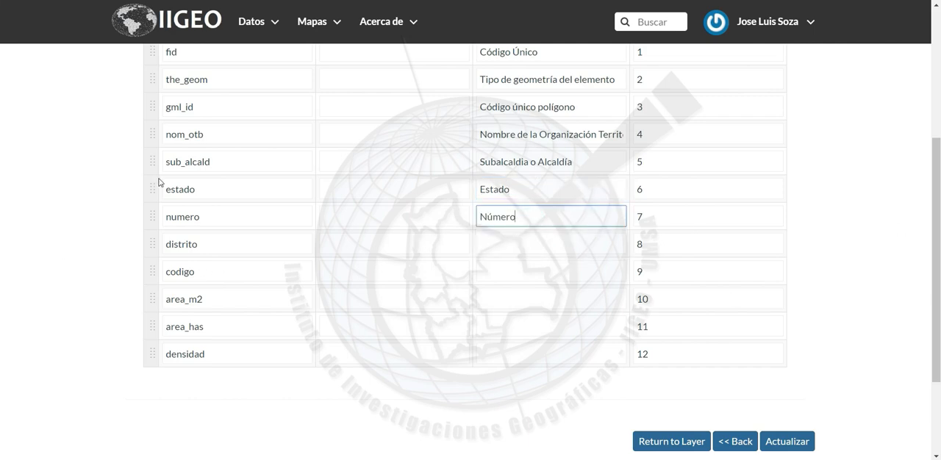
{"action": "left_click", "coordinate": [401, 258]}
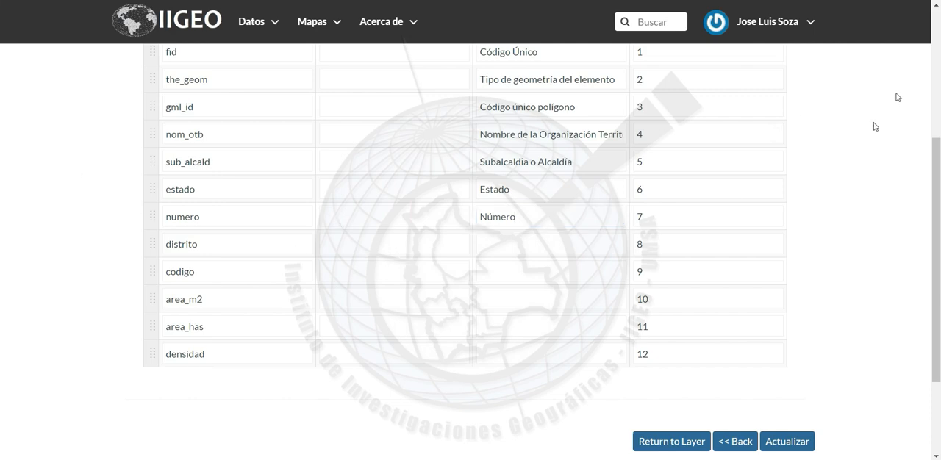
{"action": "left_click", "coordinate": [564, 235]}
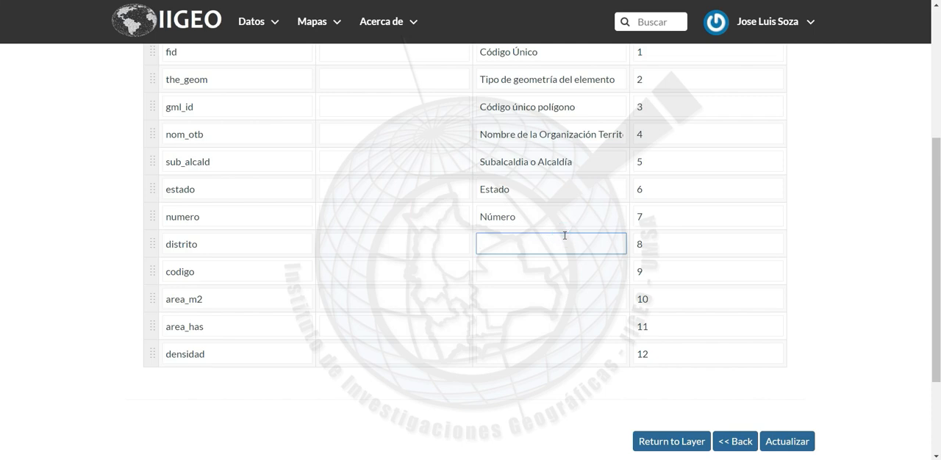
{"action": "type", "text": "Distrito"}
{"action": "left_click", "coordinate": [402, 278]}
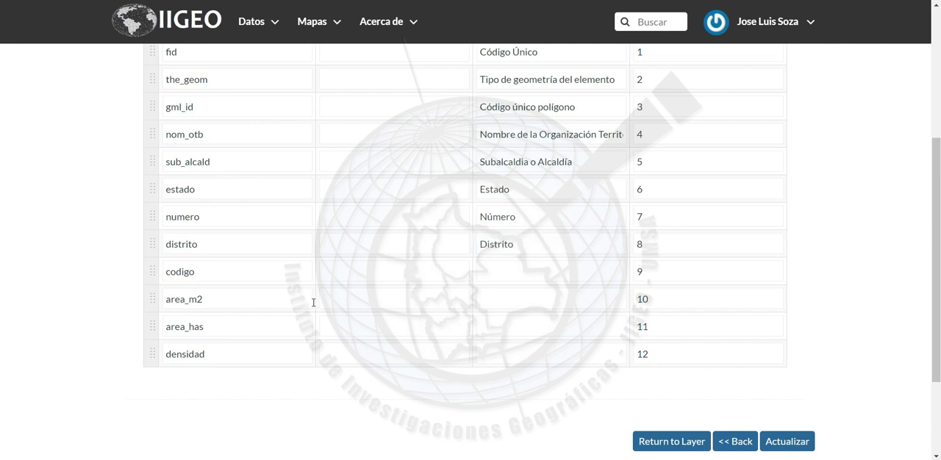
Enter the description "Codigo" for the codigo attribute and "Área en metros cuadrados (m2)" for area_m2
{"action": "left_click", "coordinate": [514, 277]}
{"action": "type", "text": "Codigo"}
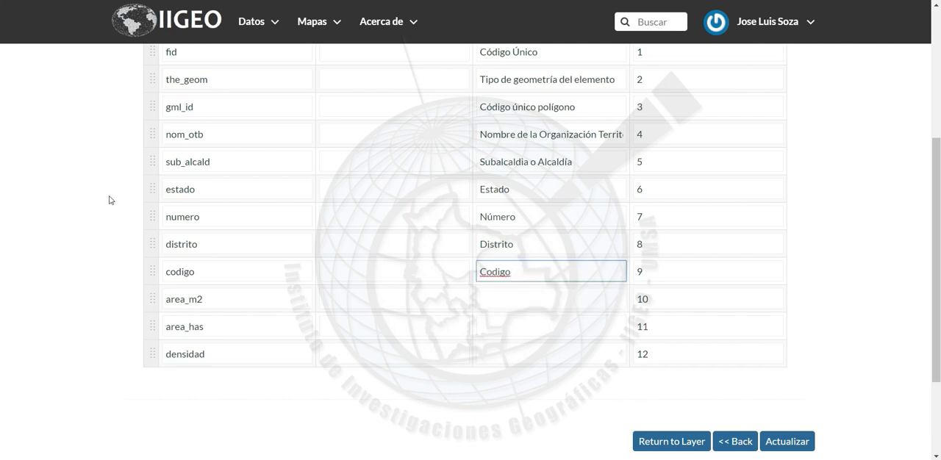
{"action": "left_click", "coordinate": [535, 303]}
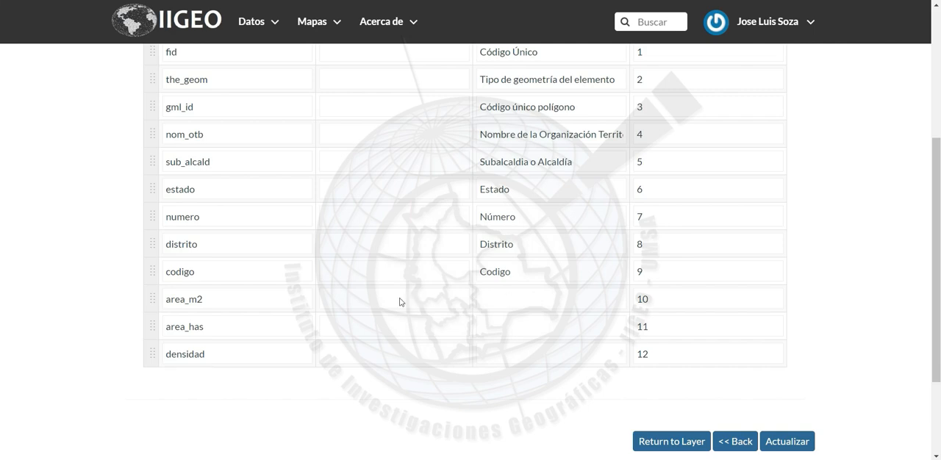
{"action": "left_click", "coordinate": [539, 303]}
{"action": "type", "text": "Área en metros cuadrados (m2)"}
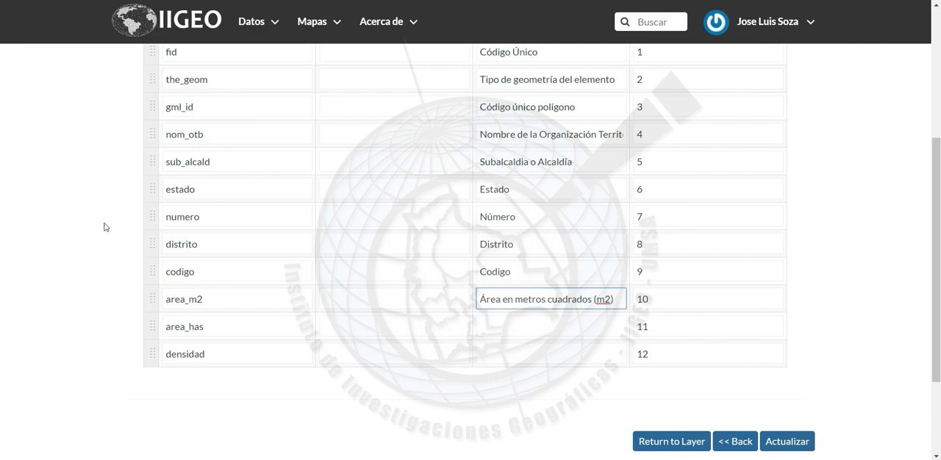
{"action": "left_click", "coordinate": [503, 313]}
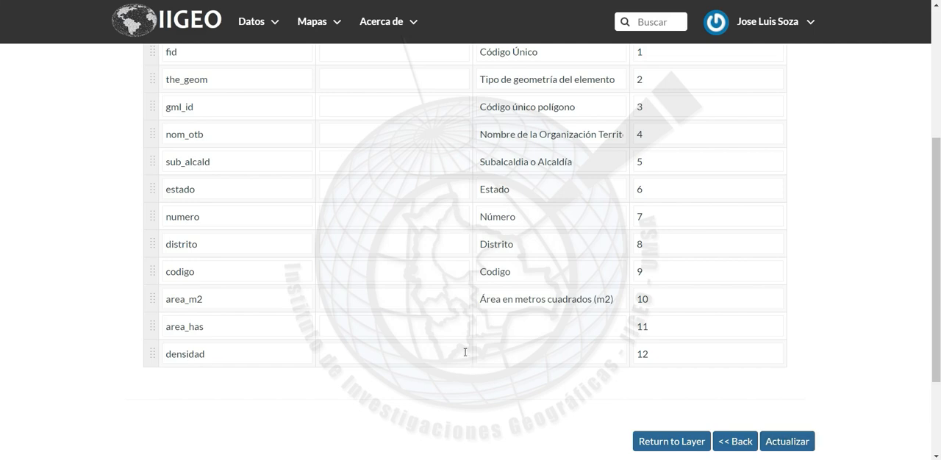
Enter the description "Área en Hectáreas (Ha)" for the area_has attribute and "Densidad de Población" for densidad
{"action": "left_click", "coordinate": [520, 331]}
{"action": "type", "text": "Área en Hectáreas (Ha)"}
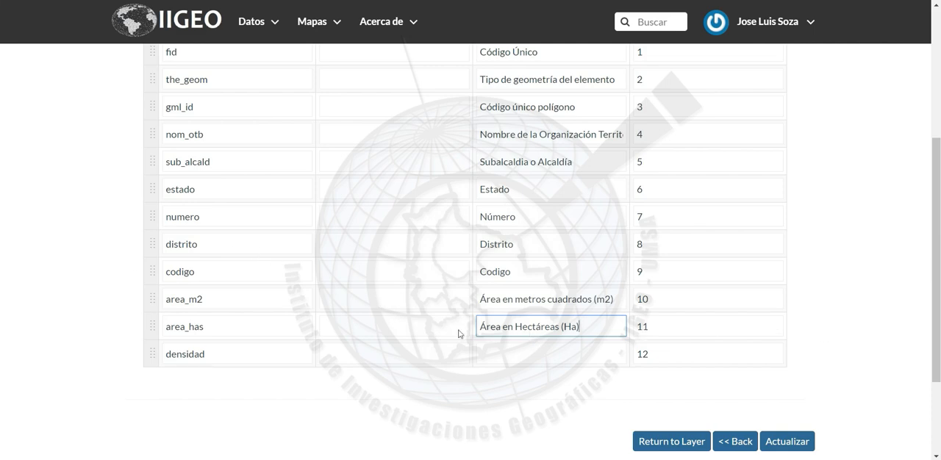
{"action": "key", "text": "alt+Tab"}
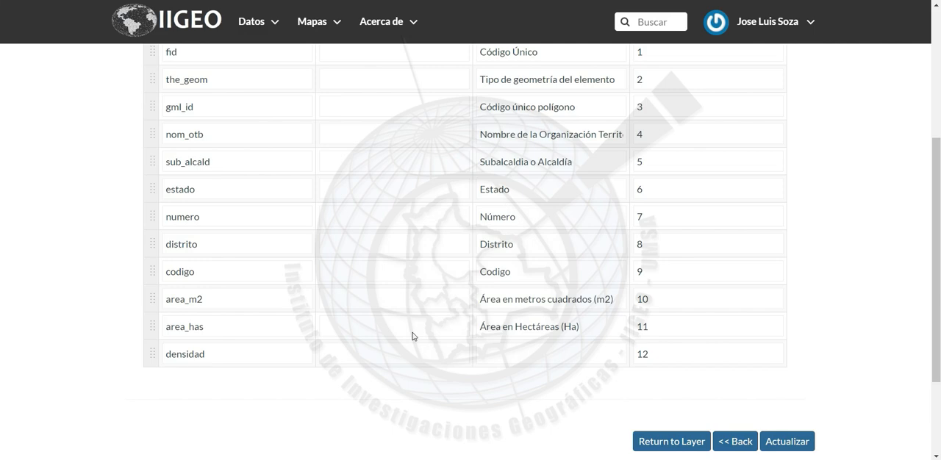
{"action": "left_click", "coordinate": [549, 352]}
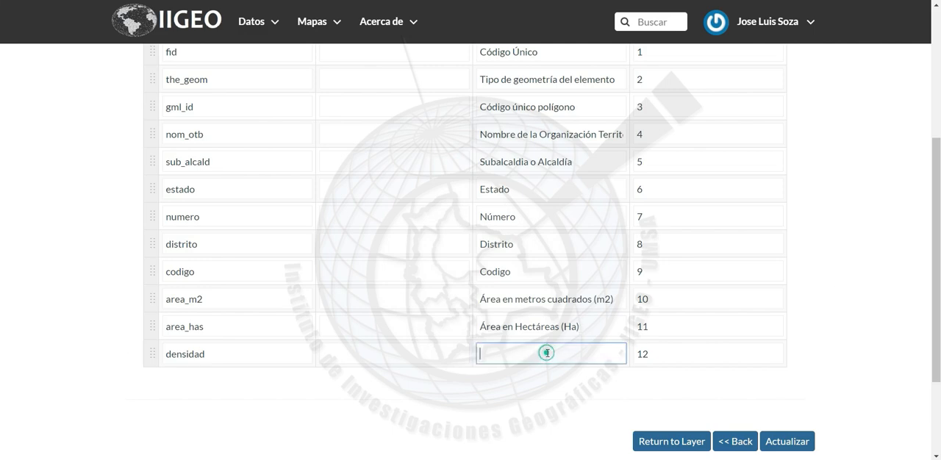
{"action": "type", "text": "Densidad de Población"}
{"action": "left_click", "coordinate": [566, 387]}
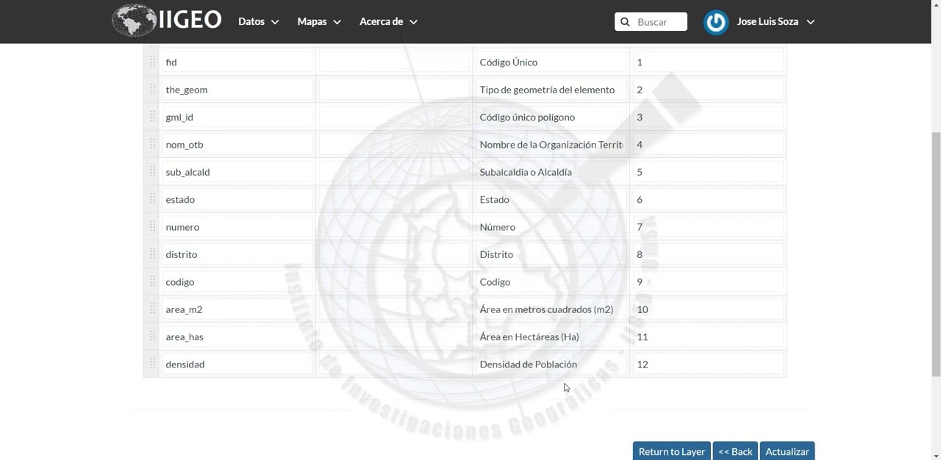
Move the numero attribute up in the display order so it sits directly above sub_alcald
{"action": "scroll", "coordinate": [566, 387], "scroll_direction": "up", "scroll_amount": 1}
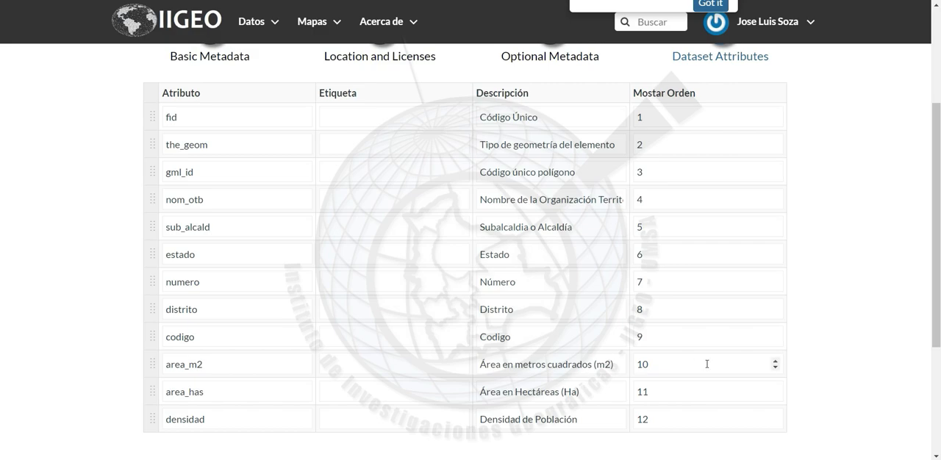
{"action": "scroll", "coordinate": [850, 352], "scroll_direction": "down", "scroll_amount": 1}
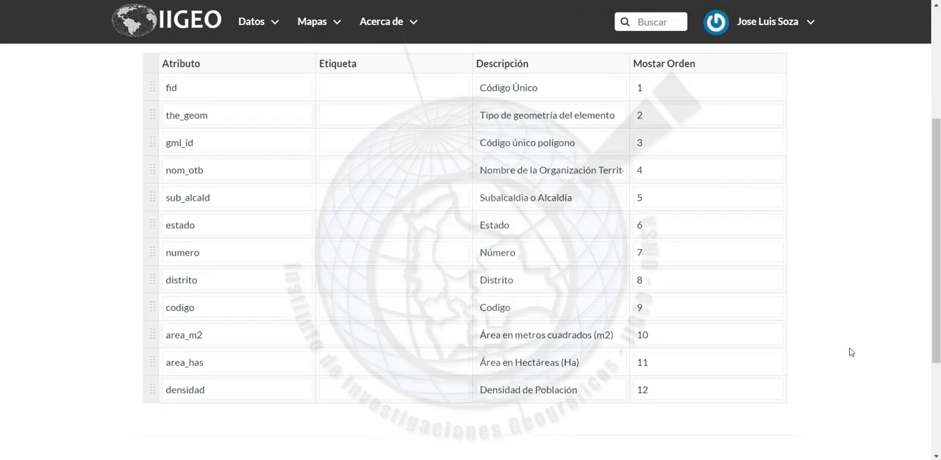
{"action": "scroll", "coordinate": [850, 352], "scroll_direction": "up", "scroll_amount": 1}
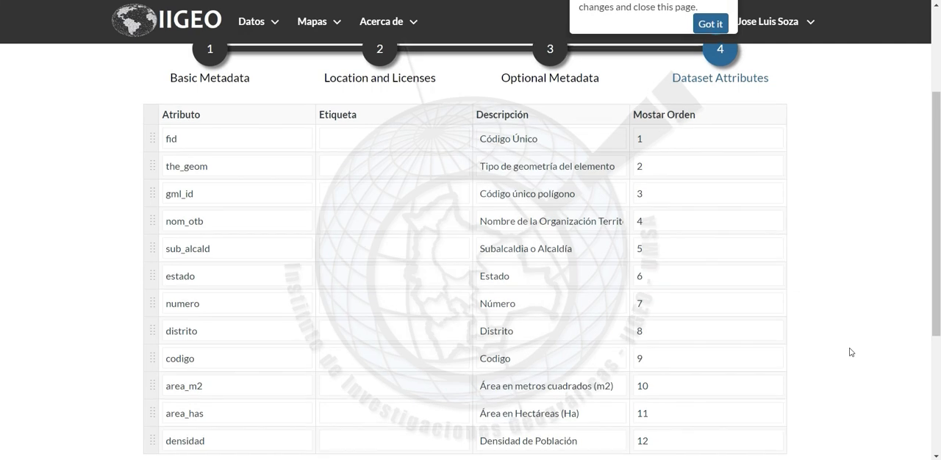
{"action": "left_click_drag", "start_coordinate": [152, 306], "coordinate": [153, 249]}
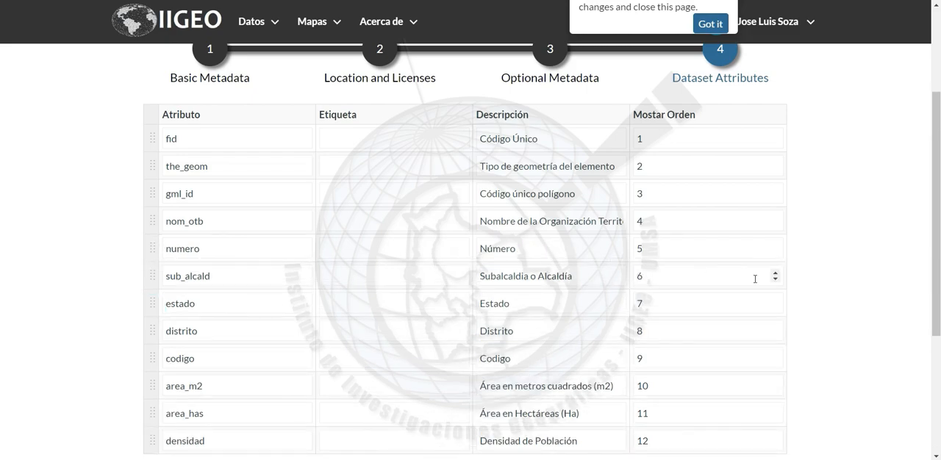
Check the reordered attribute list, dismiss the completed-mandatory-fields notice and save the layer's updated metadata
{"action": "scroll", "coordinate": [754, 279], "scroll_direction": "down", "scroll_amount": 2}
{"action": "scroll", "coordinate": [755, 278], "scroll_direction": "up", "scroll_amount": 3}
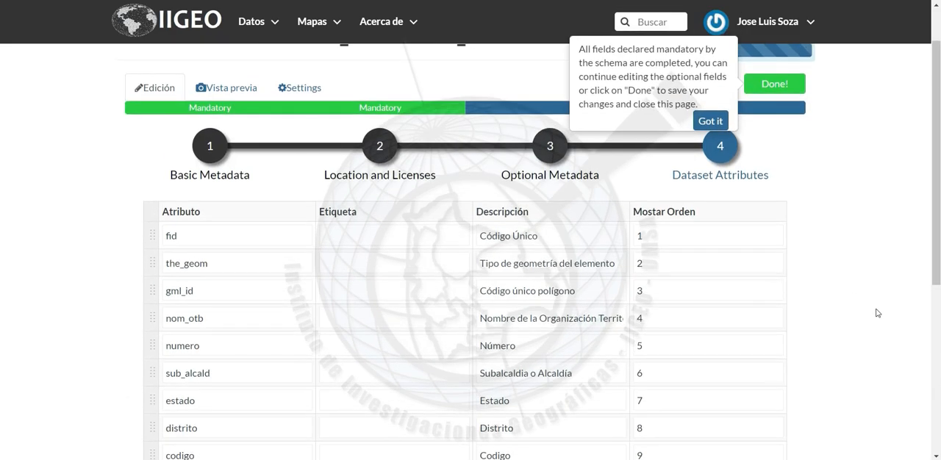
{"action": "scroll", "coordinate": [878, 315], "scroll_direction": "down", "scroll_amount": 1}
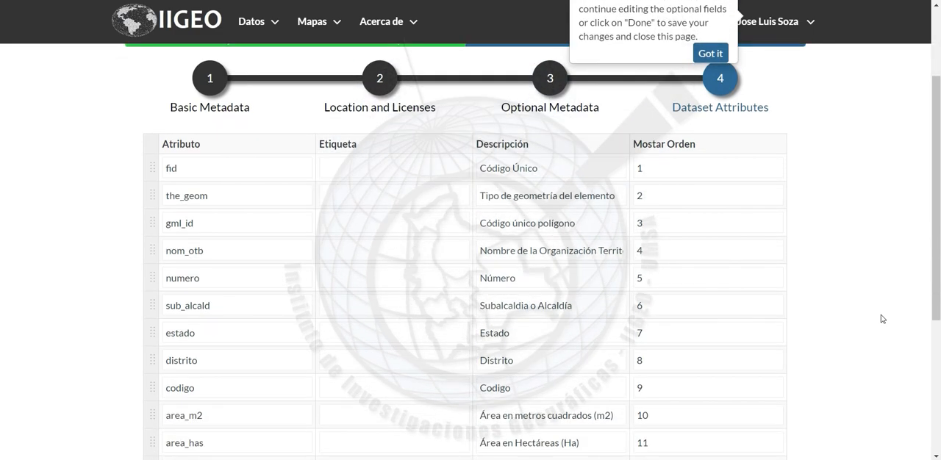
{"action": "scroll", "coordinate": [882, 318], "scroll_direction": "down", "scroll_amount": 2}
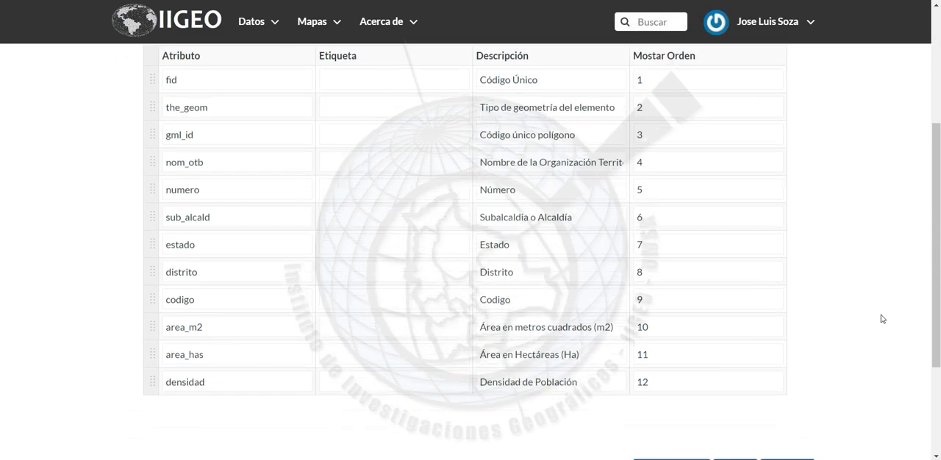
{"action": "scroll", "coordinate": [881, 317], "scroll_direction": "up", "scroll_amount": 3}
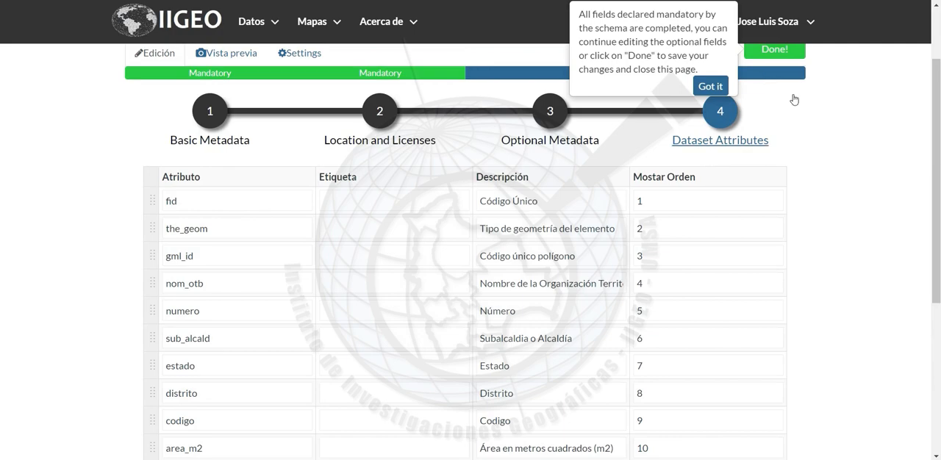
{"action": "scroll", "coordinate": [852, 128], "scroll_direction": "up", "scroll_amount": 2}
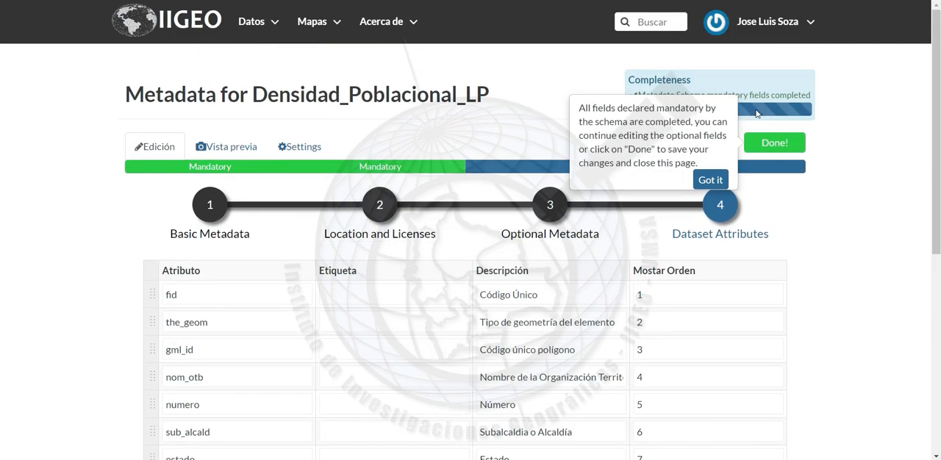
{"action": "left_click", "coordinate": [712, 180]}
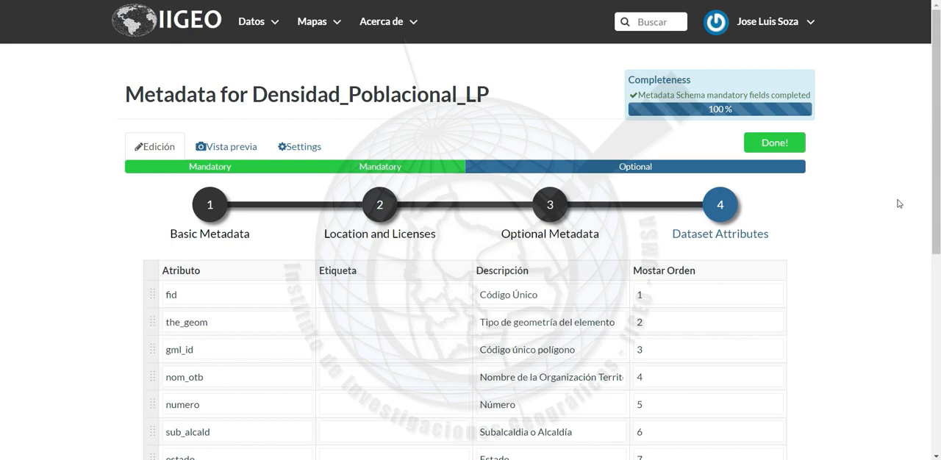
{"action": "scroll", "coordinate": [898, 204], "scroll_direction": "down", "scroll_amount": 5}
{"action": "left_click", "coordinate": [799, 314]}
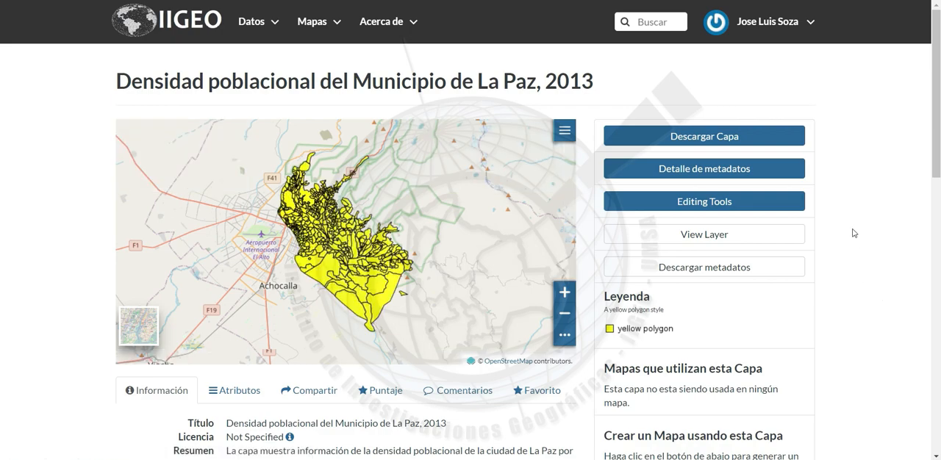
Expand the additional information on the layer's page and review its update frequency, restrictions, purpose and data quality
{"action": "scroll", "coordinate": [852, 233], "scroll_direction": "down", "scroll_amount": 4}
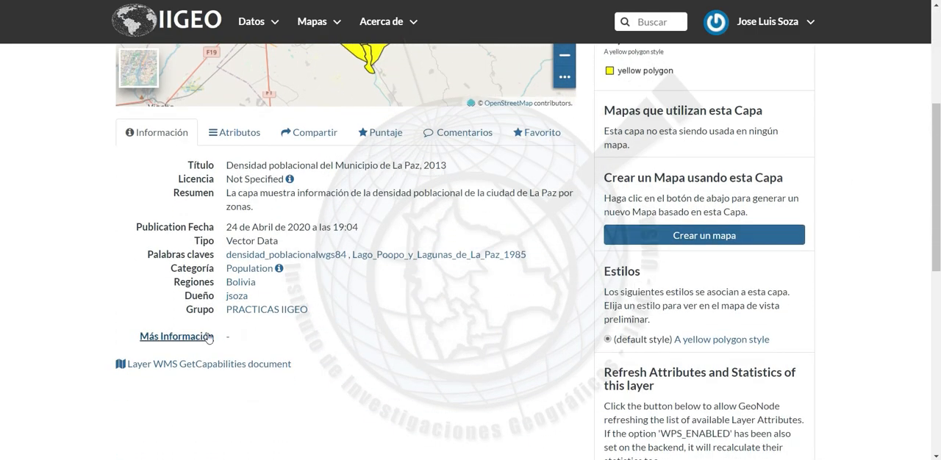
{"action": "left_click", "coordinate": [197, 336]}
{"action": "scroll", "coordinate": [283, 306], "scroll_direction": "down", "scroll_amount": 3}
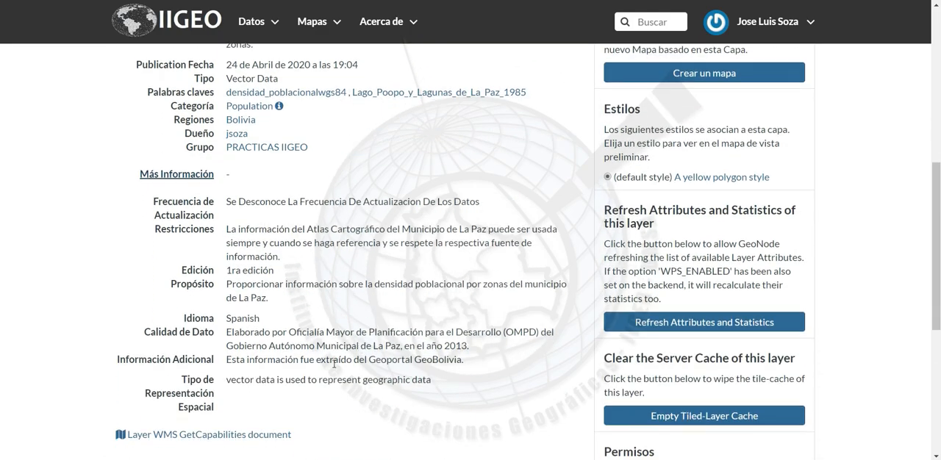
{"action": "scroll", "coordinate": [430, 345], "scroll_direction": "up", "scroll_amount": 7}
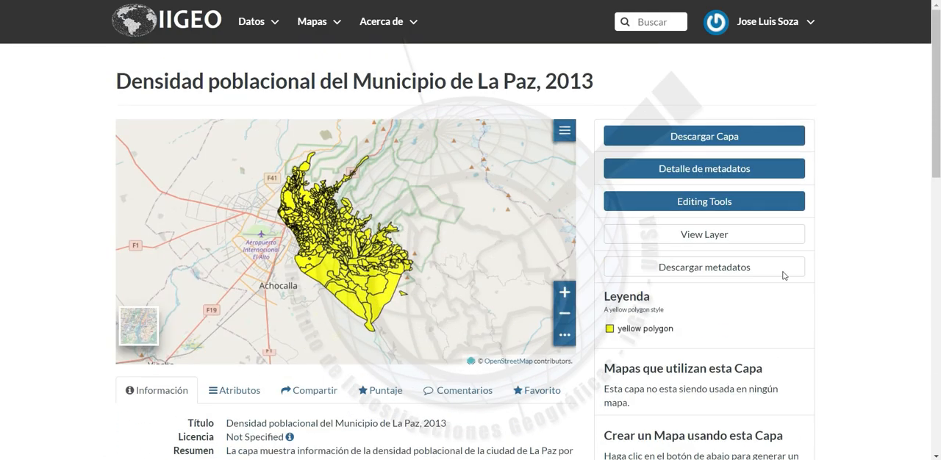
Open the layer's metadata details and review its identification, owner, projection system and spatial extension sections
{"action": "left_click", "coordinate": [693, 176]}
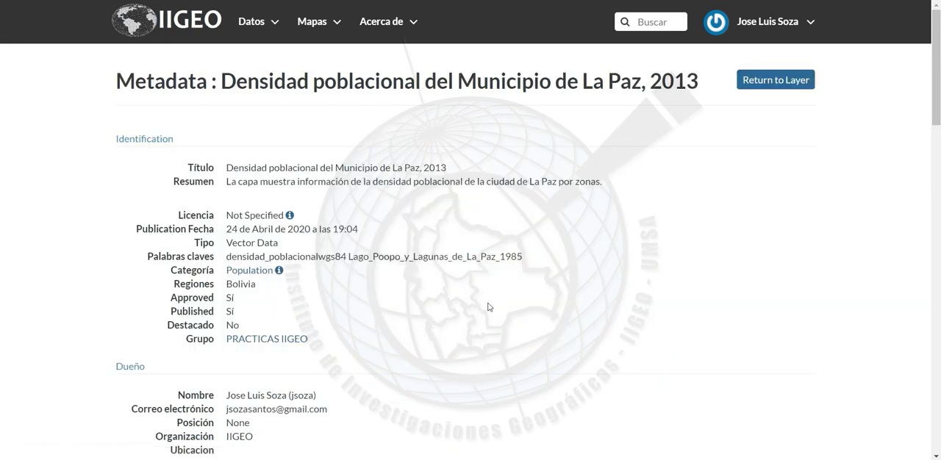
{"action": "scroll", "coordinate": [488, 307], "scroll_direction": "down", "scroll_amount": 1}
{"action": "scroll", "coordinate": [488, 307], "scroll_direction": "down", "scroll_amount": 3}
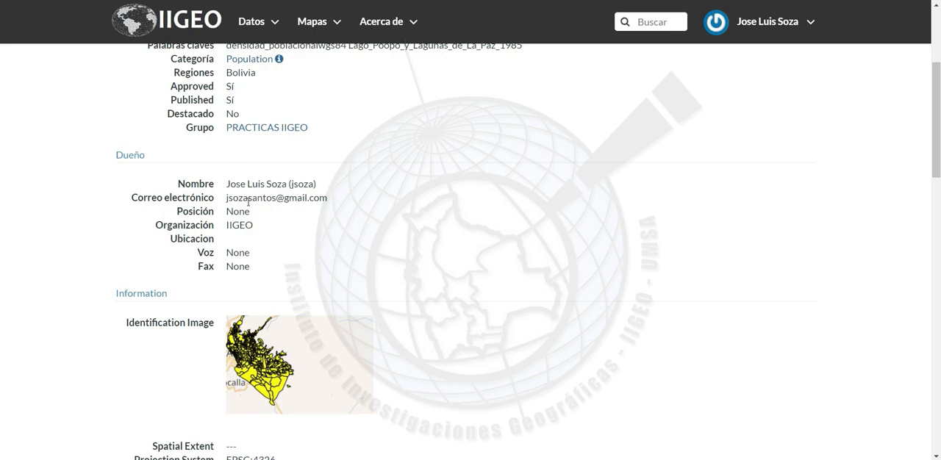
{"action": "double_click", "coordinate": [257, 199]}
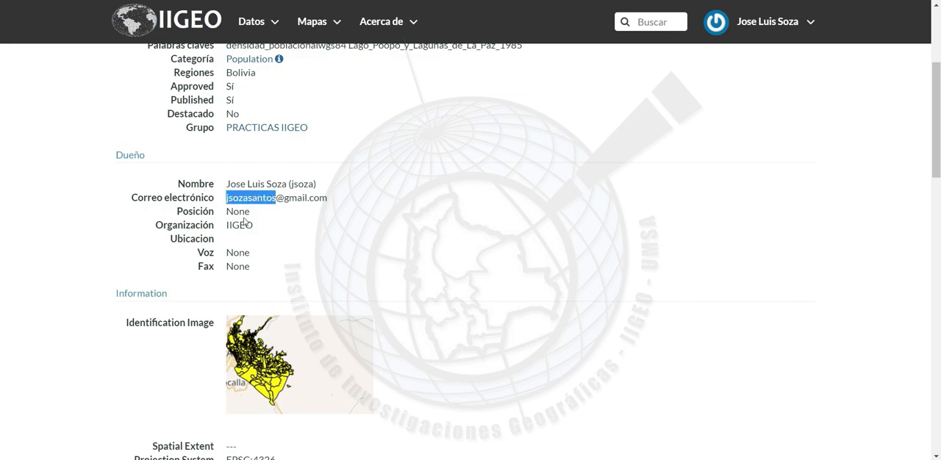
{"action": "scroll", "coordinate": [424, 260], "scroll_direction": "down", "scroll_amount": 2}
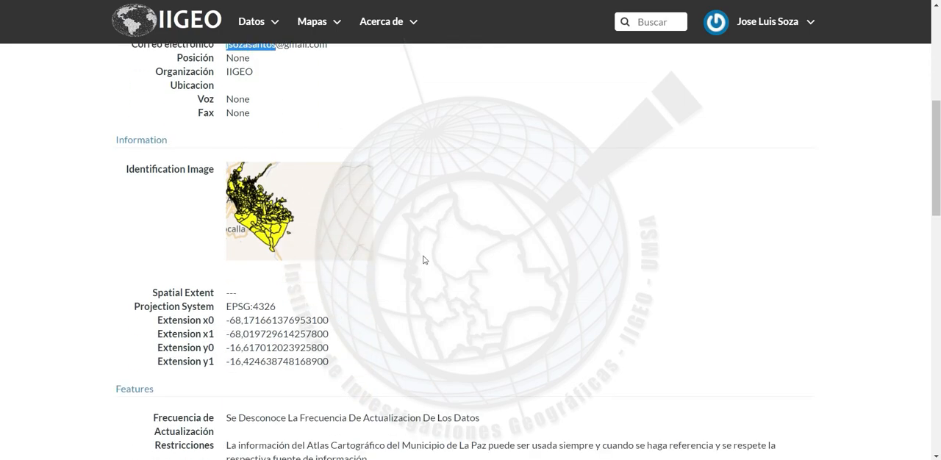
{"action": "scroll", "coordinate": [424, 259], "scroll_direction": "down", "scroll_amount": 2}
{"action": "scroll", "coordinate": [423, 259], "scroll_direction": "up", "scroll_amount": 3}
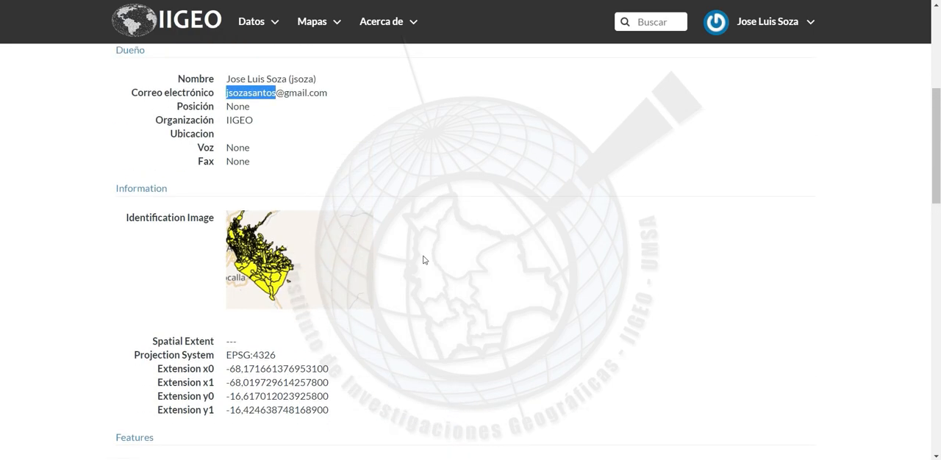
{"action": "scroll", "coordinate": [423, 260], "scroll_direction": "down", "scroll_amount": 1}
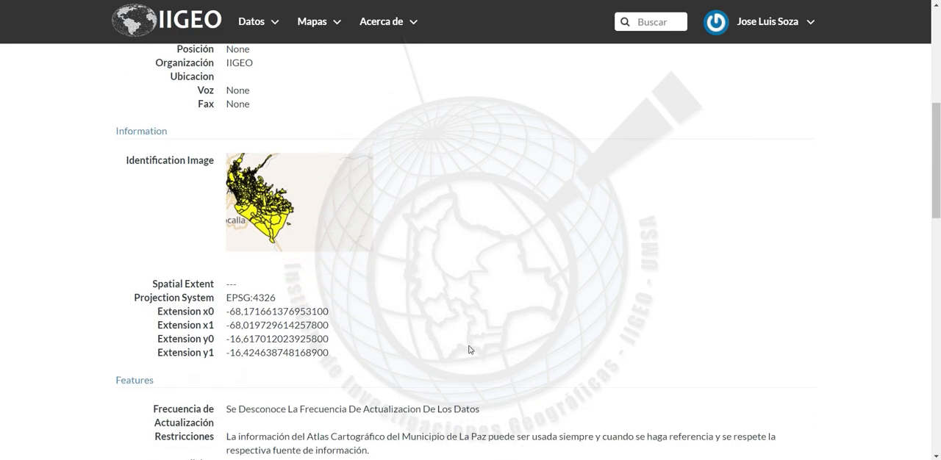
Review the metadata page's features, contact points, download references, OGC services and metadata author, and recheck the identification section
{"action": "scroll", "coordinate": [470, 350], "scroll_direction": "down", "scroll_amount": 1}
{"action": "scroll", "coordinate": [470, 349], "scroll_direction": "down", "scroll_amount": 5}
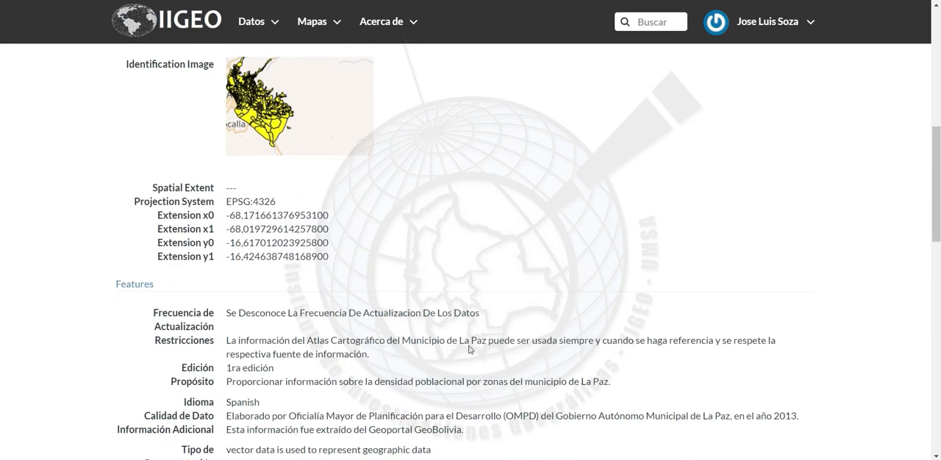
{"action": "scroll", "coordinate": [470, 350], "scroll_direction": "up", "scroll_amount": 2}
{"action": "scroll", "coordinate": [470, 349], "scroll_direction": "down", "scroll_amount": 5}
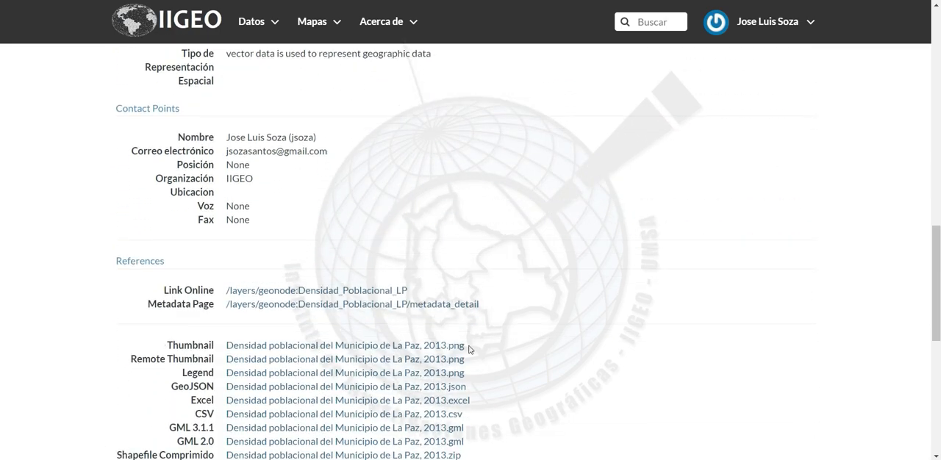
{"action": "scroll", "coordinate": [525, 375], "scroll_direction": "down", "scroll_amount": 2}
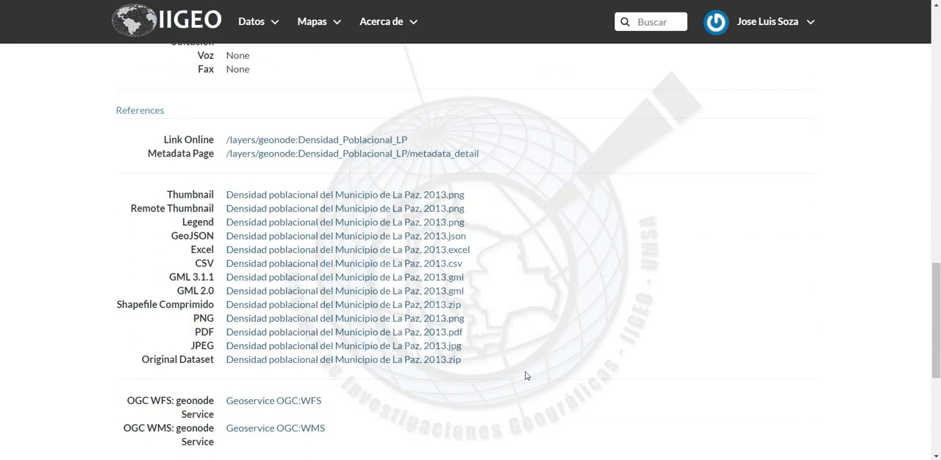
{"action": "scroll", "coordinate": [525, 376], "scroll_direction": "down", "scroll_amount": 2}
{"action": "scroll", "coordinate": [526, 376], "scroll_direction": "down", "scroll_amount": 1}
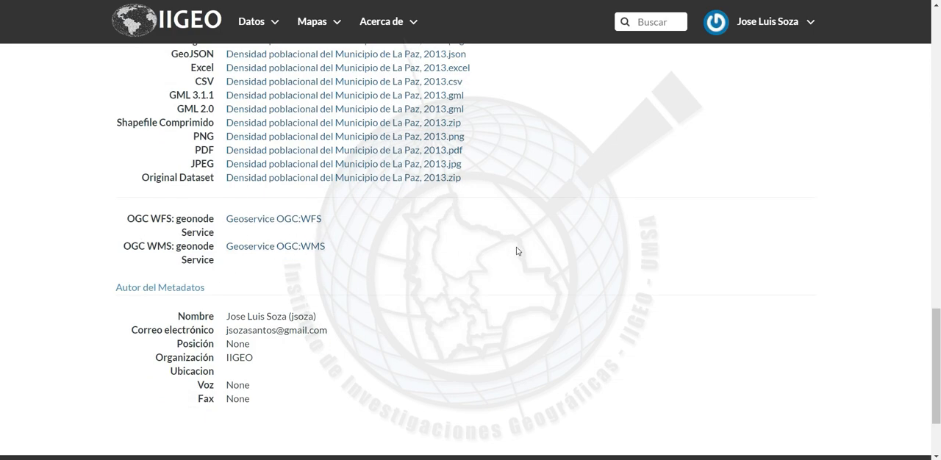
{"action": "scroll", "coordinate": [516, 252], "scroll_direction": "up", "scroll_amount": 16}
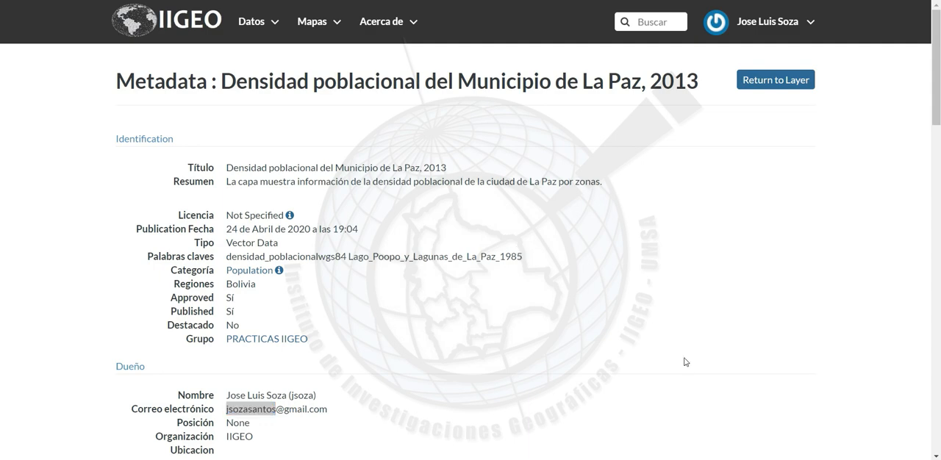
{"action": "scroll", "coordinate": [552, 356], "scroll_direction": "down", "scroll_amount": 5}
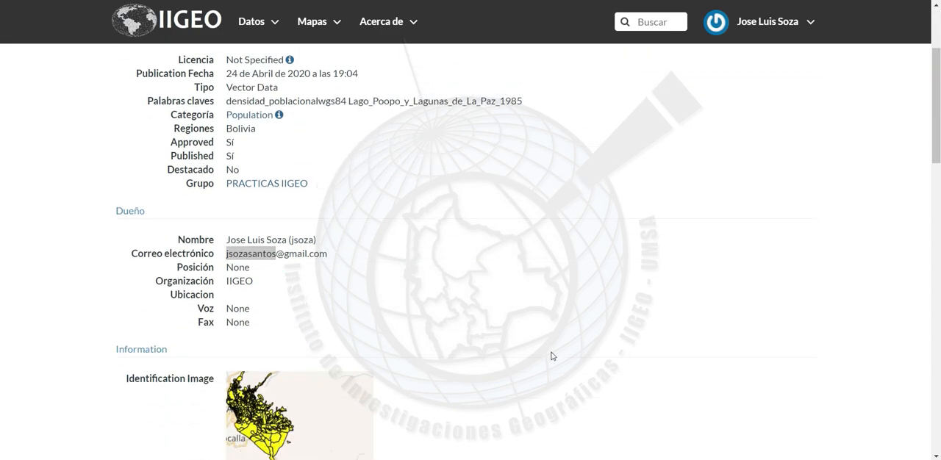
{"action": "scroll", "coordinate": [552, 356], "scroll_direction": "up", "scroll_amount": 5}
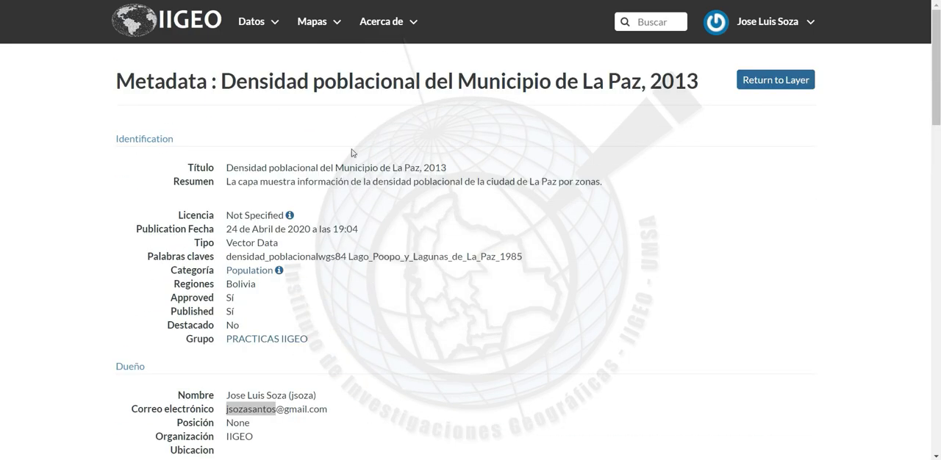
Return to the layer's page and open the style settings of the population density layer for editing
{"action": "left_click", "coordinate": [773, 80]}
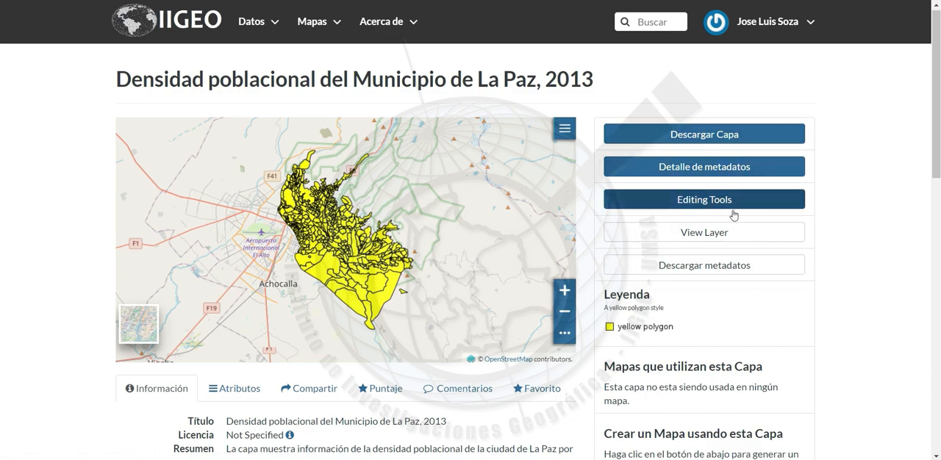
{"action": "left_click", "coordinate": [755, 208]}
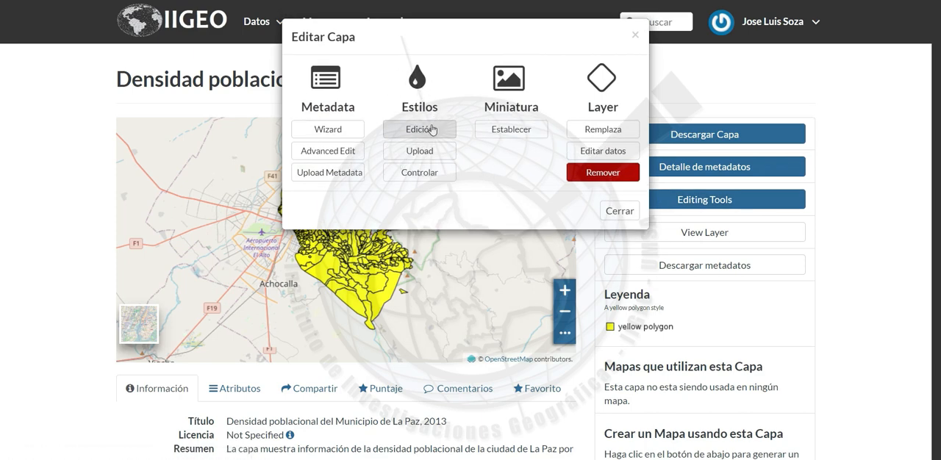
{"action": "left_click", "coordinate": [432, 130]}
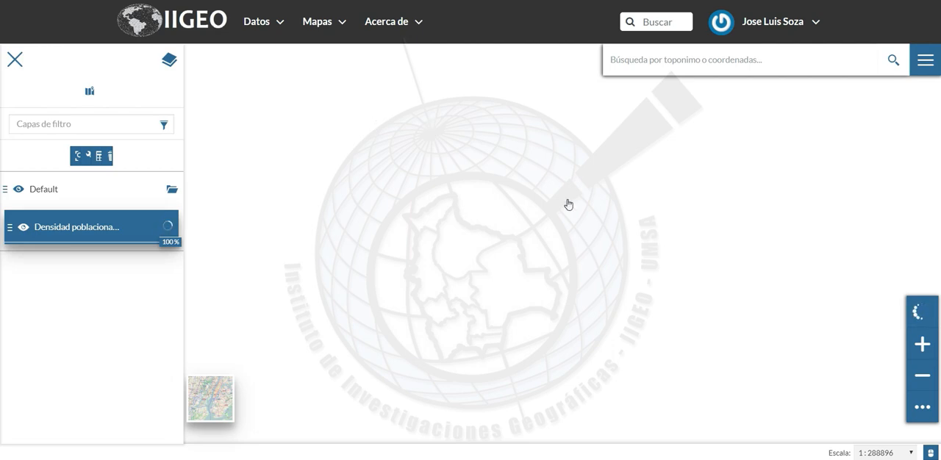
{"action": "left_click", "coordinate": [88, 156]}
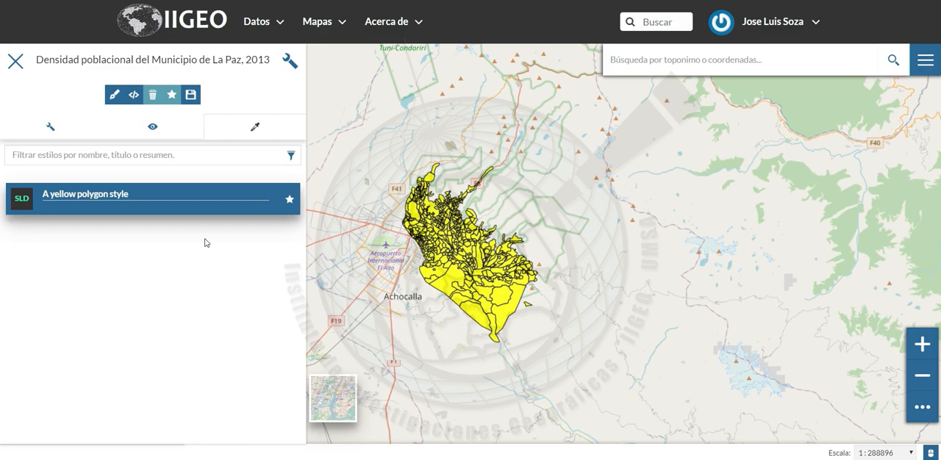
Start a new style for the layer, look through the available style templates and choose the Border template
{"action": "left_click", "coordinate": [115, 95]}
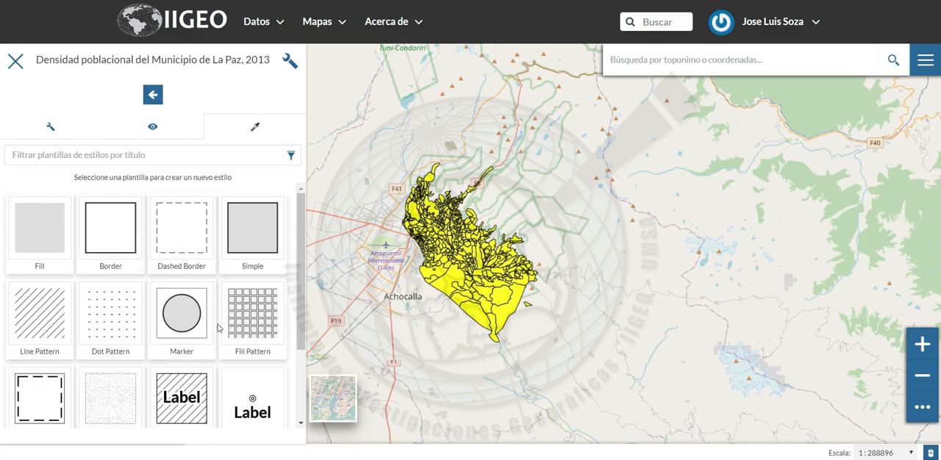
{"action": "scroll", "coordinate": [218, 327], "scroll_direction": "down", "scroll_amount": 3}
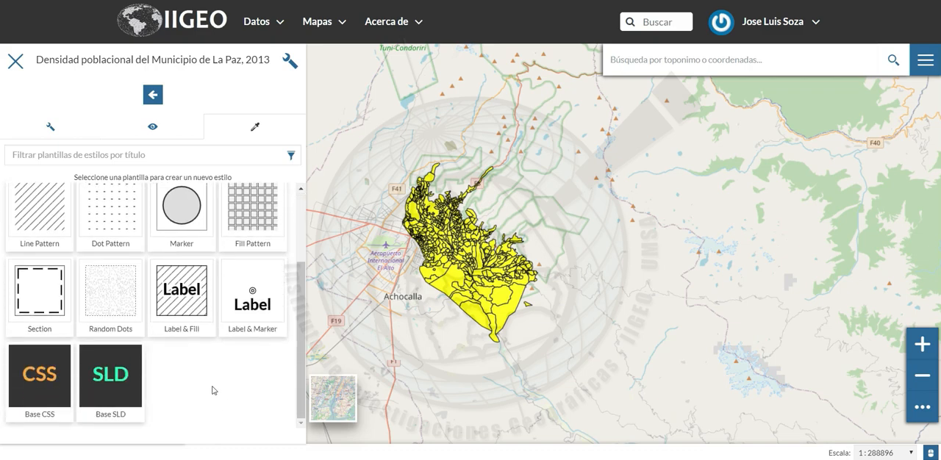
{"action": "scroll", "coordinate": [214, 390], "scroll_direction": "up", "scroll_amount": 2}
{"action": "scroll", "coordinate": [214, 391], "scroll_direction": "down", "scroll_amount": 2}
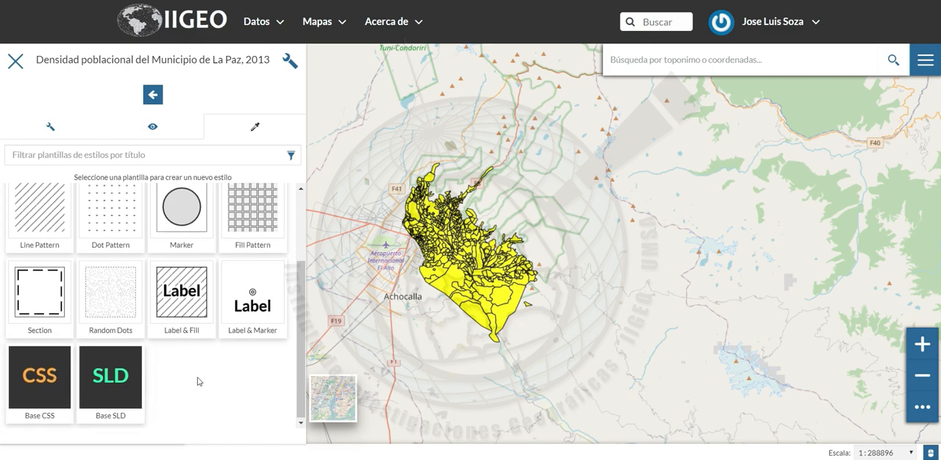
{"action": "scroll", "coordinate": [198, 381], "scroll_direction": "up", "scroll_amount": 2}
{"action": "scroll", "coordinate": [197, 382], "scroll_direction": "up", "scroll_amount": 1}
{"action": "scroll", "coordinate": [199, 380], "scroll_direction": "up", "scroll_amount": 1}
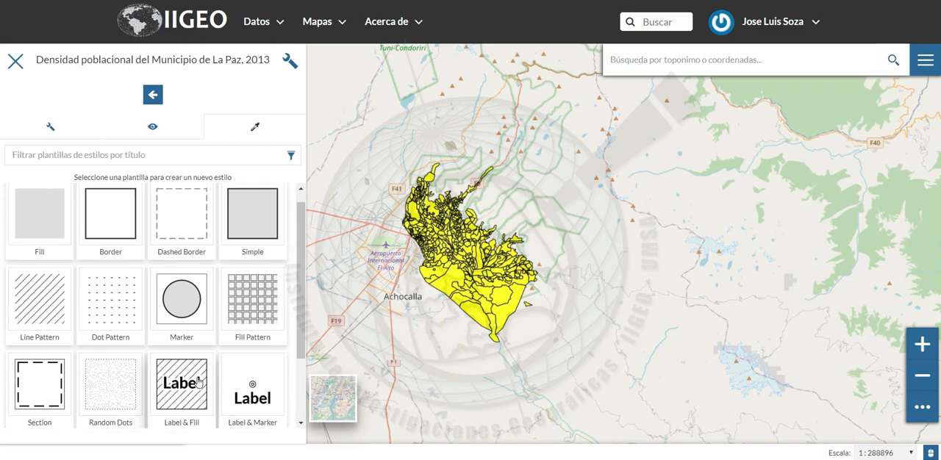
{"action": "left_click", "coordinate": [114, 234]}
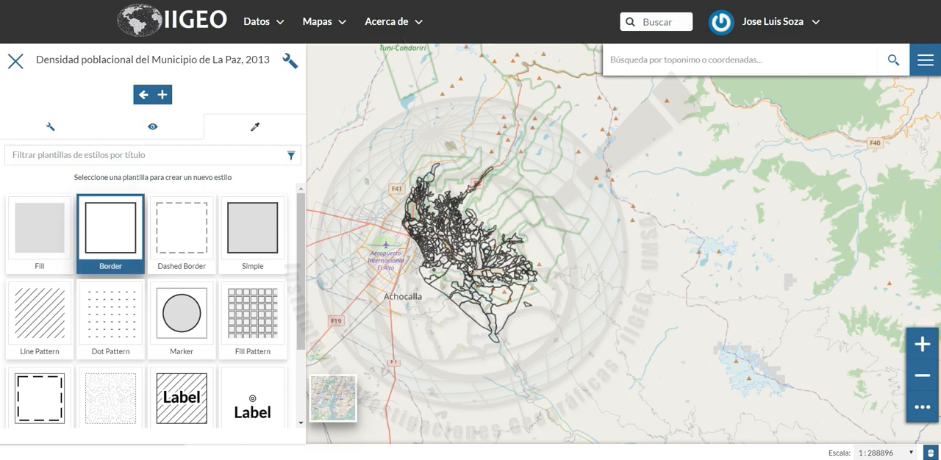
Add the Border template to the style list with the title "Bode de capa densidad" and save the new style
{"action": "left_click", "coordinate": [163, 95]}
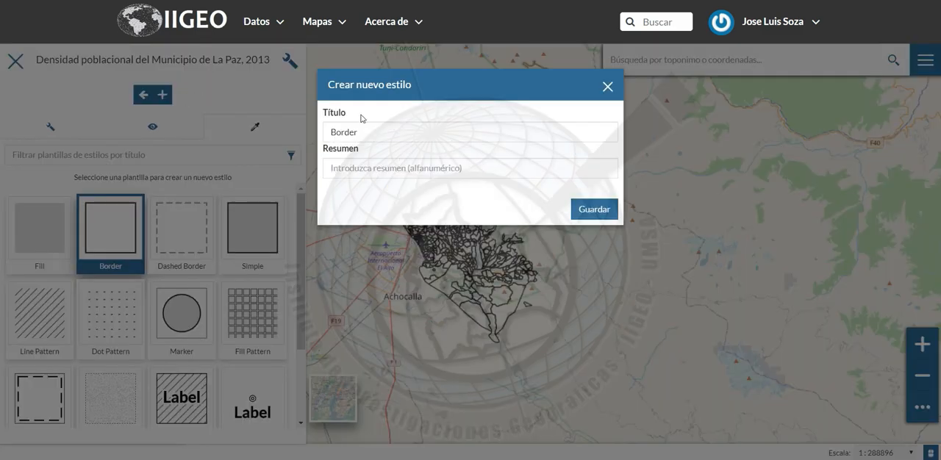
{"action": "left_click", "coordinate": [384, 137]}
{"action": "key", "text": "BackSpace"}
{"action": "key", "text": "BackSpace"}
{"action": "key", "text": "BackSpace"}
{"action": "key", "text": "BackSpace"}
{"action": "key", "text": "BackSpace"}
{"action": "key", "text": "BackSpace"}
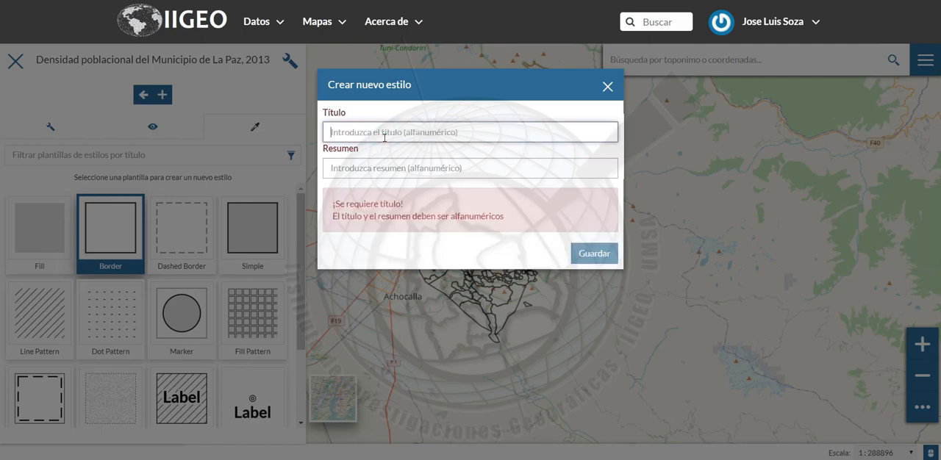
{"action": "type", "text": "Bode"}
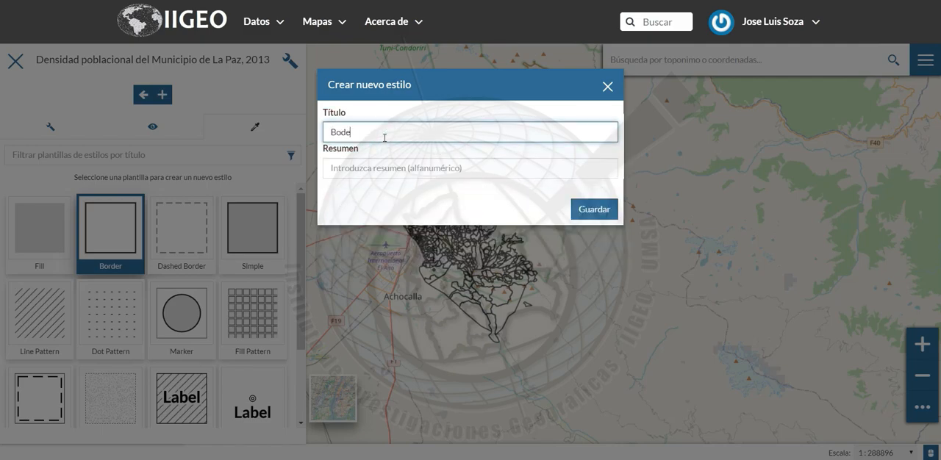
{"action": "type", "text": " de capa densidad"}
{"action": "left_click", "coordinate": [592, 211]}
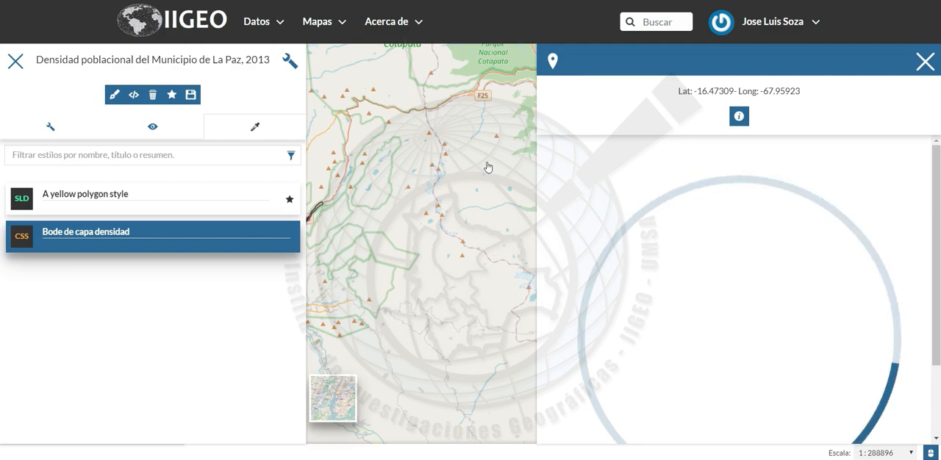
Close the point information, compare "A yellow polygon style" with "Bode de capa densidad" on the map, and save with the latter selected
{"action": "left_click", "coordinate": [926, 64]}
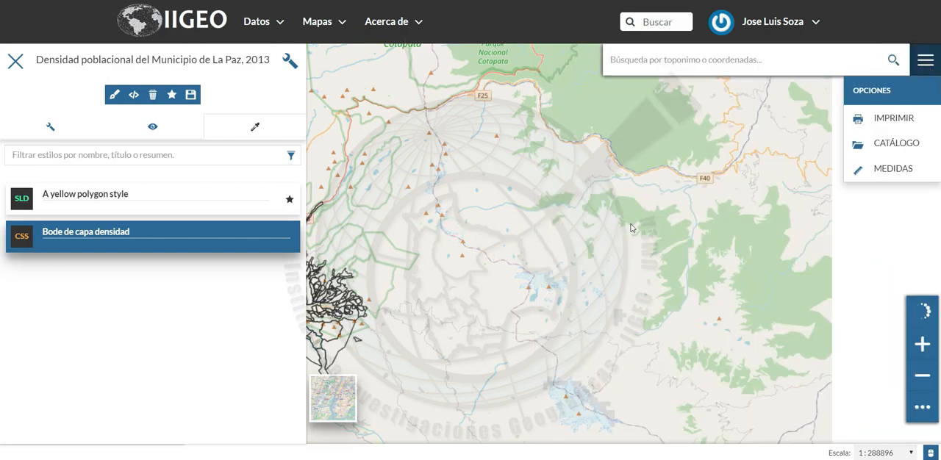
{"action": "left_click", "coordinate": [383, 263]}
{"action": "left_click_drag", "start_coordinate": [381, 260], "coordinate": [536, 246]}
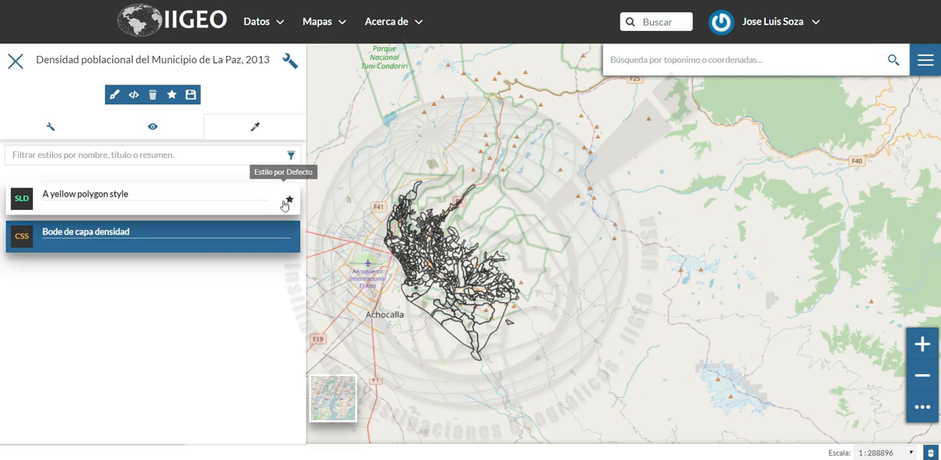
{"action": "left_click", "coordinate": [179, 199]}
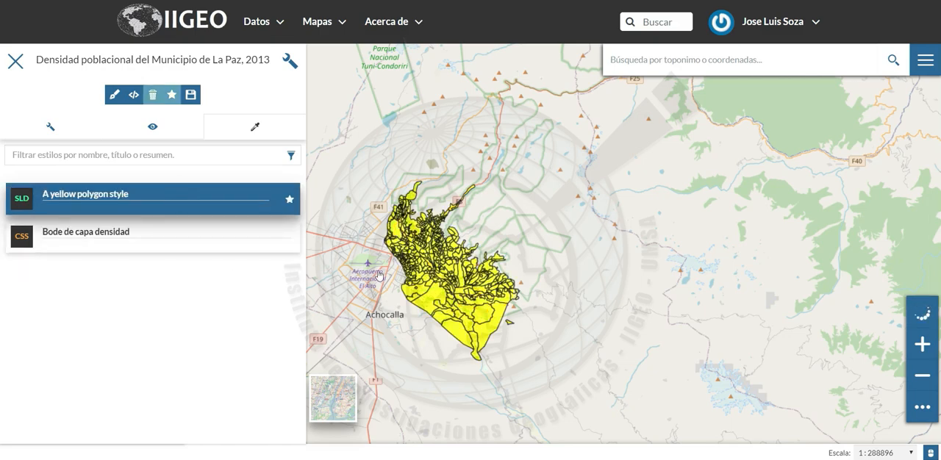
{"action": "left_click", "coordinate": [231, 250]}
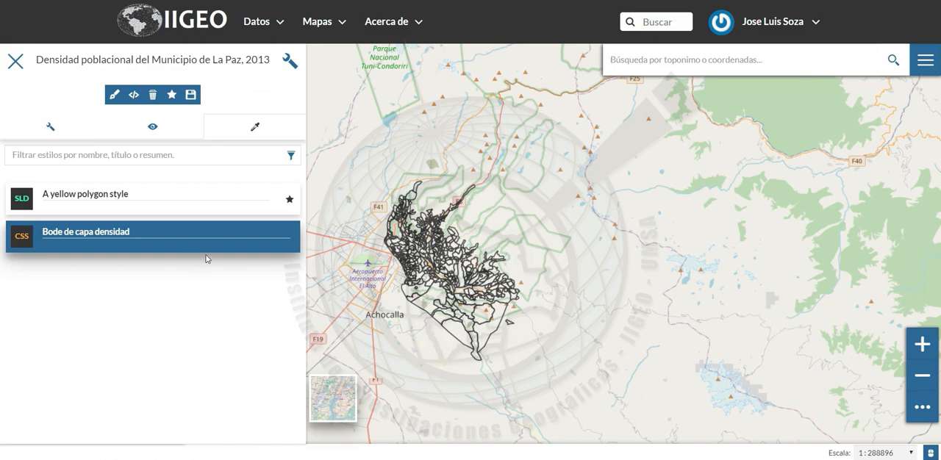
{"action": "left_click", "coordinate": [190, 94]}
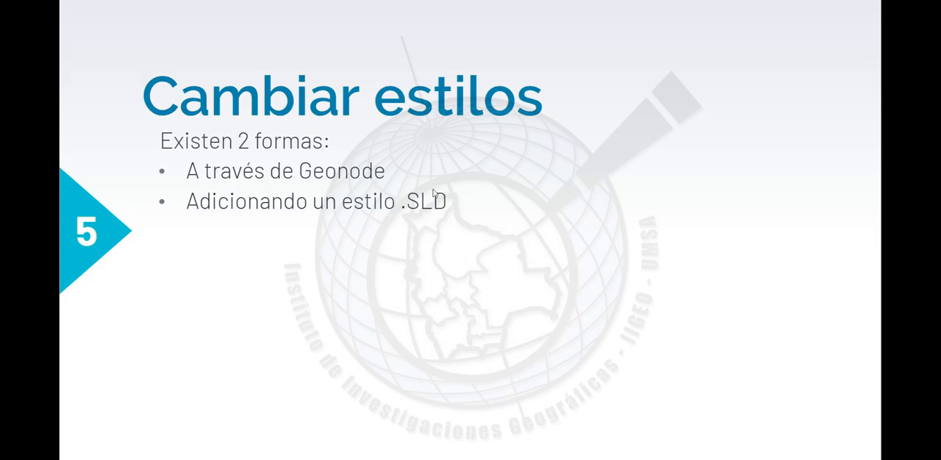
{"action": "left_click", "coordinate": [433, 194]}
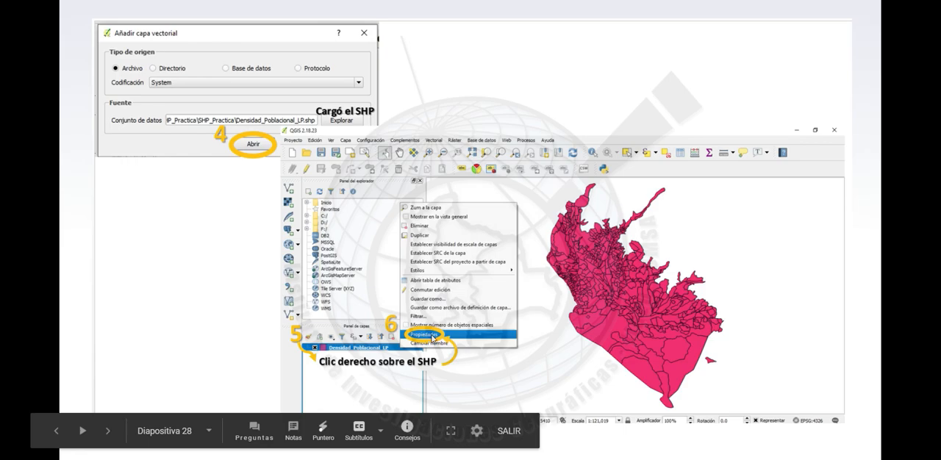
{"action": "left_click", "coordinate": [432, 338]}
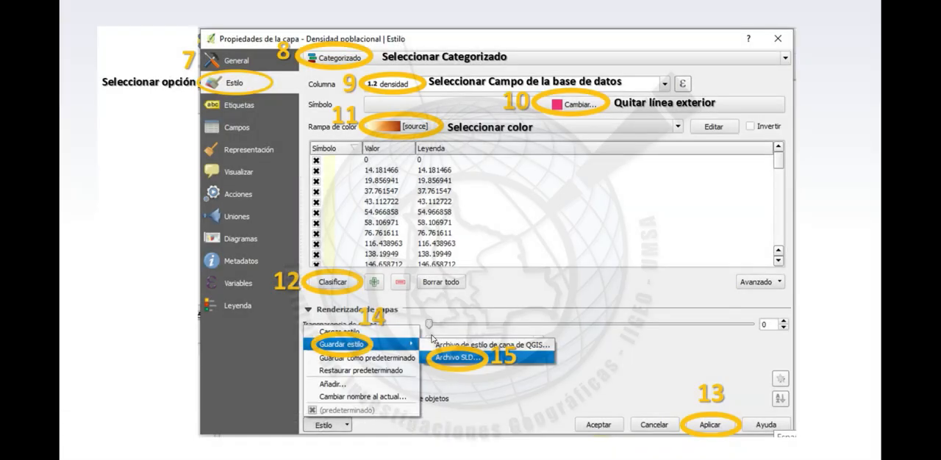
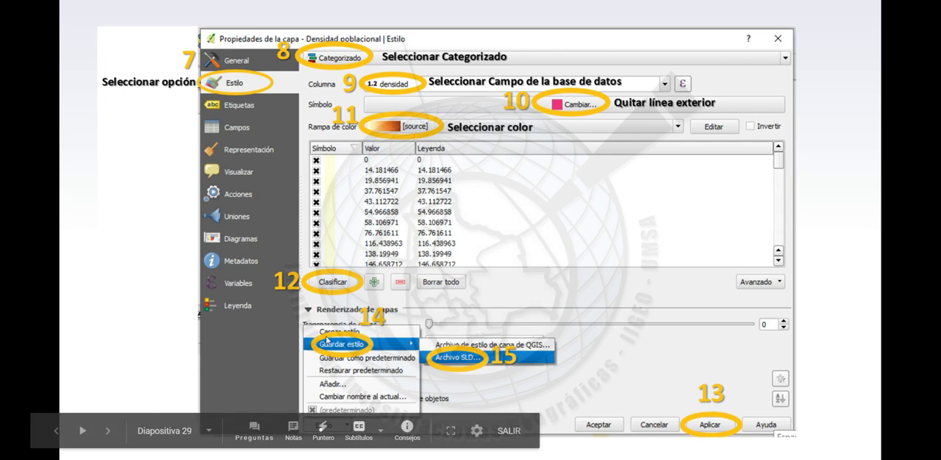
{"action": "left_click", "coordinate": [514, 380]}
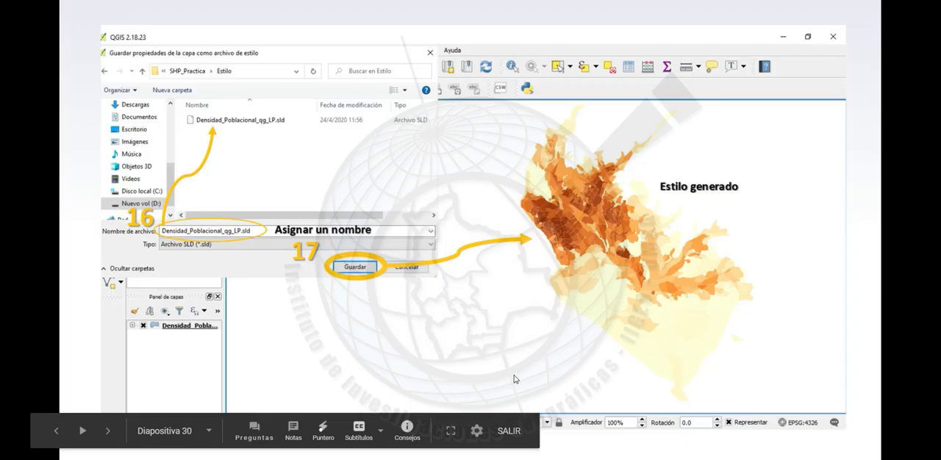
{"action": "key", "text": "Left"}
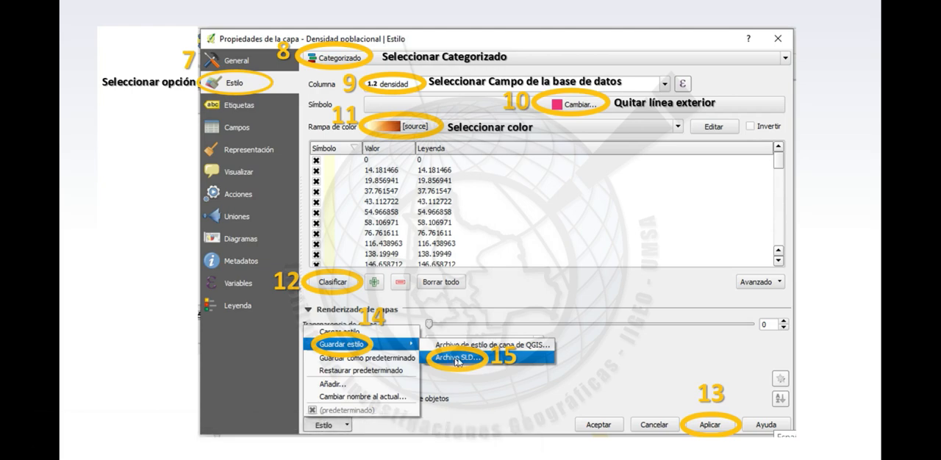
{"action": "left_click", "coordinate": [516, 360]}
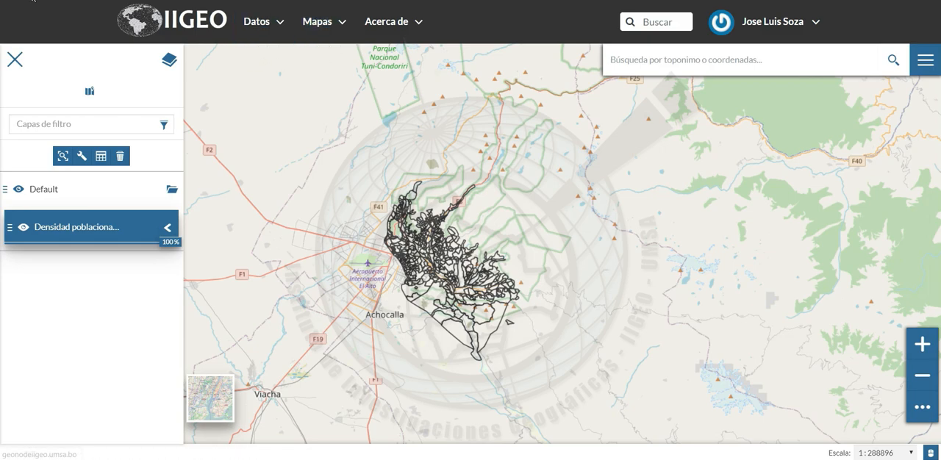
Return to the population density layer's page and open the upload page for its SLD style
{"action": "key", "text": "alt+Left"}
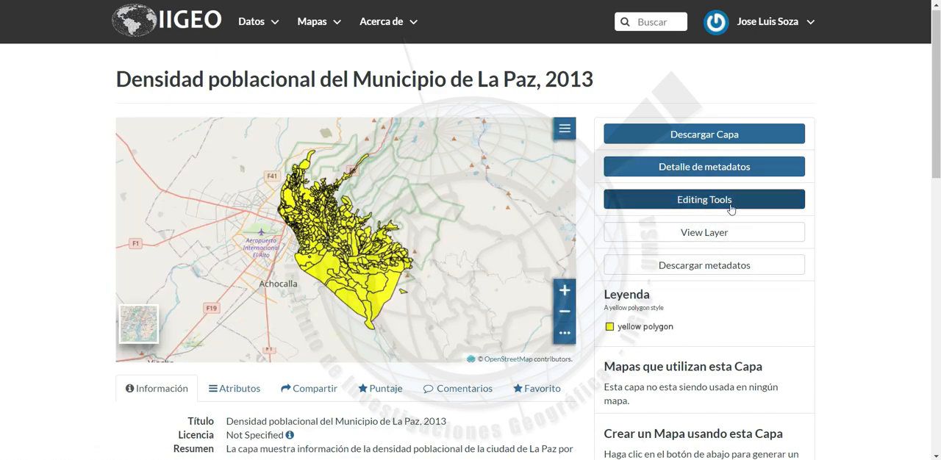
{"action": "left_click", "coordinate": [731, 209]}
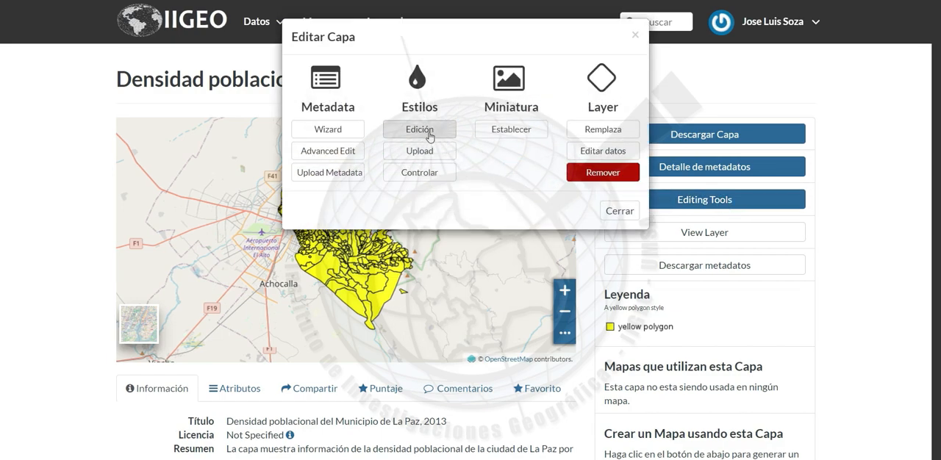
{"action": "left_click", "coordinate": [430, 153]}
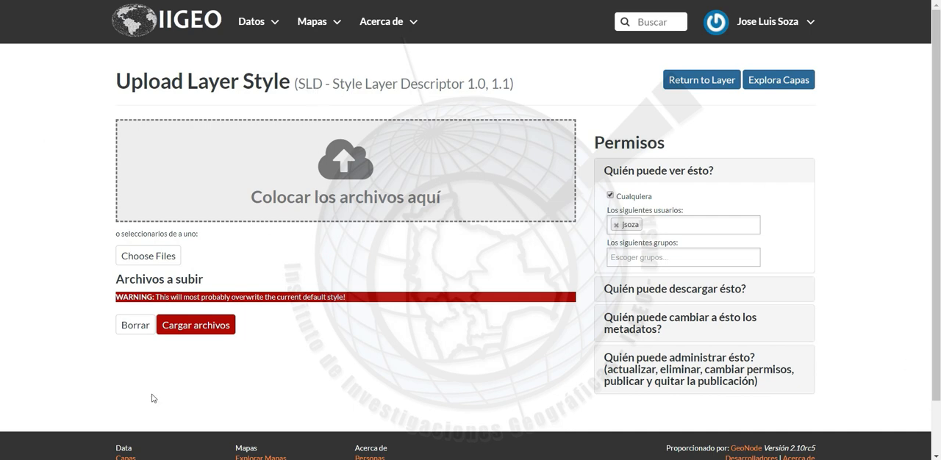
{"action": "key", "text": "alt+Tab"}
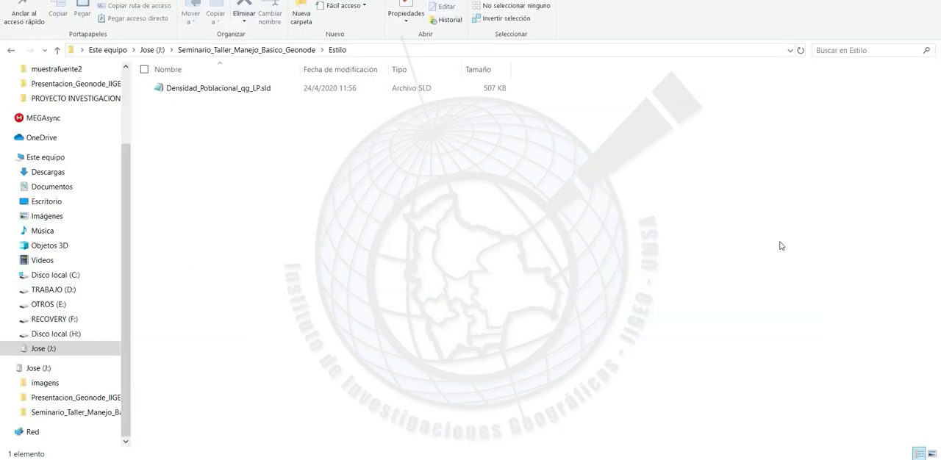
{"action": "left_click", "coordinate": [254, 93]}
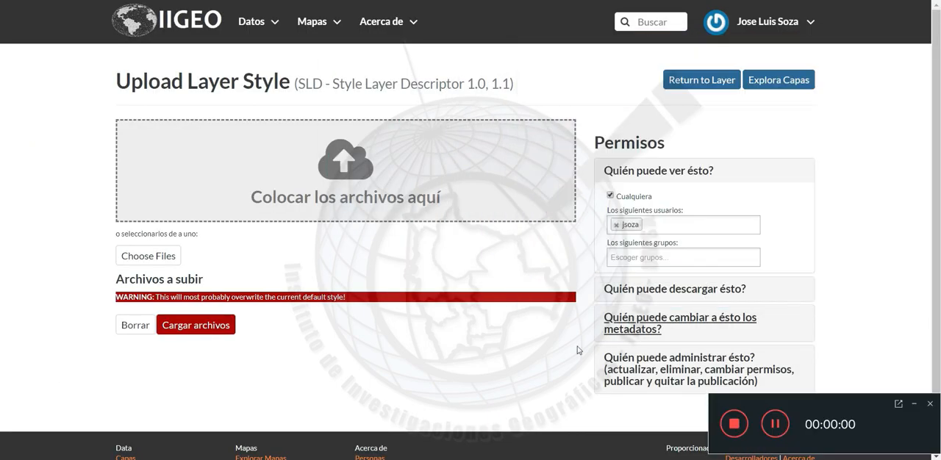
{"action": "left_click", "coordinate": [915, 405]}
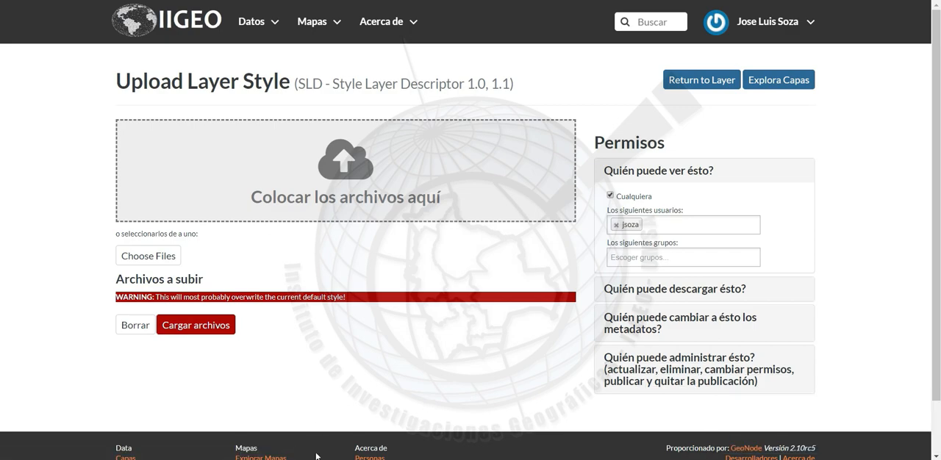
Switch to File Explorer and add Densidad_Pobl_qg.sld from the SHP_Practica Estilo folder to the style files for upload
{"action": "key", "text": "alt+Tab"}
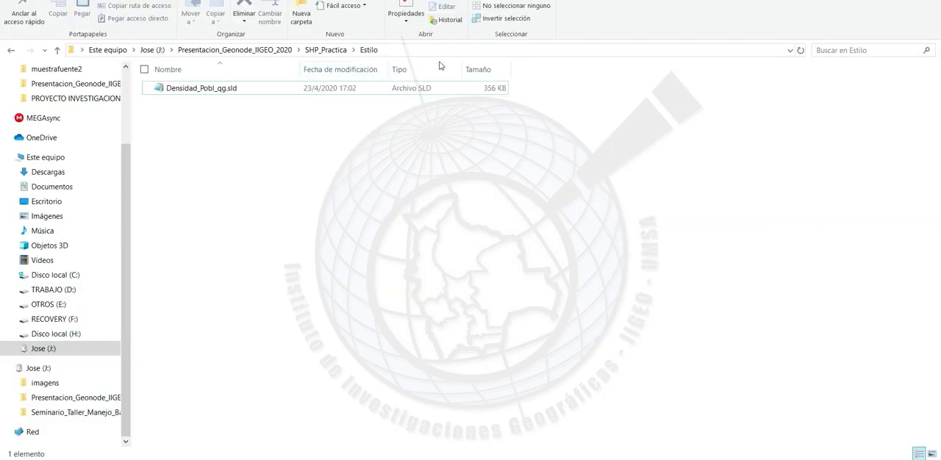
{"action": "left_click_drag", "start_coordinate": [666, 0], "coordinate": [787, 34]}
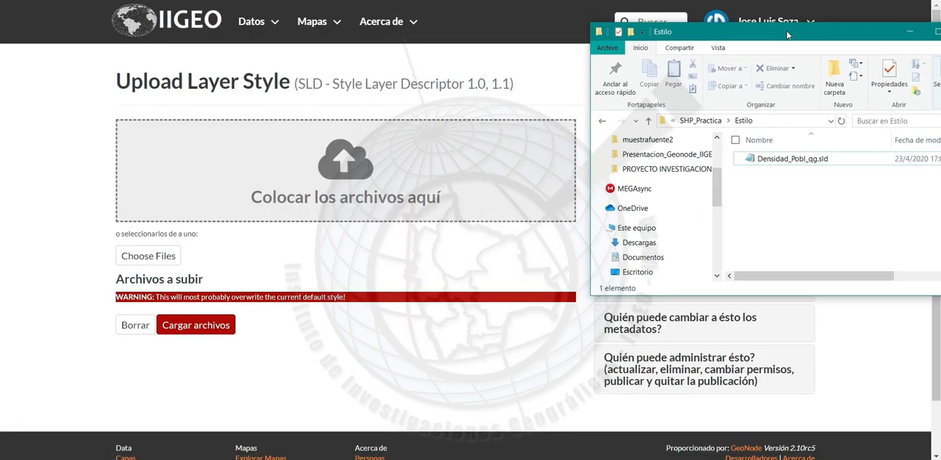
{"action": "left_click", "coordinate": [812, 165]}
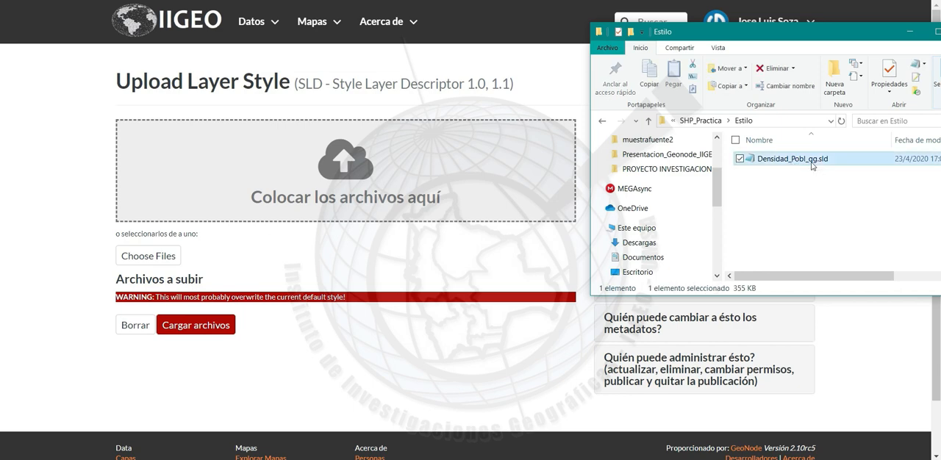
{"action": "left_click_drag", "start_coordinate": [812, 166], "coordinate": [342, 195]}
Upload the Densidad_Pobl_qg style file to the layer and open the layer's information page
{"action": "scroll", "coordinate": [354, 337], "scroll_direction": "down", "scroll_amount": 3}
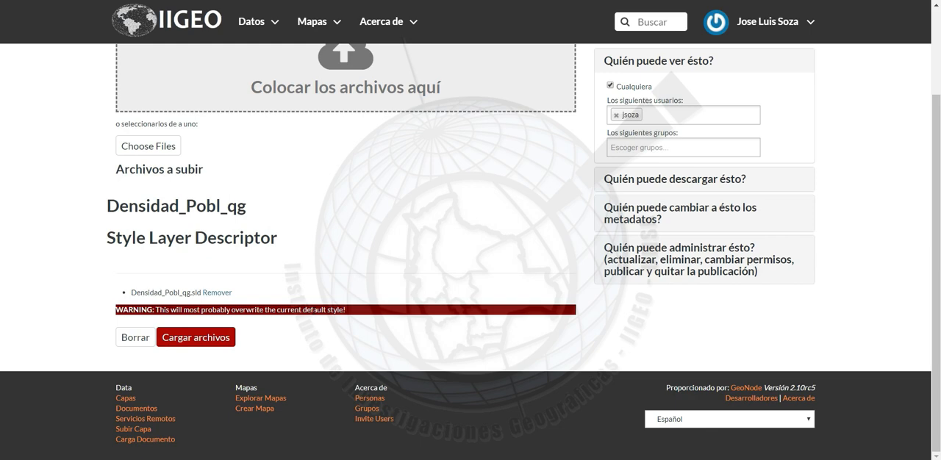
{"action": "left_click", "coordinate": [214, 342]}
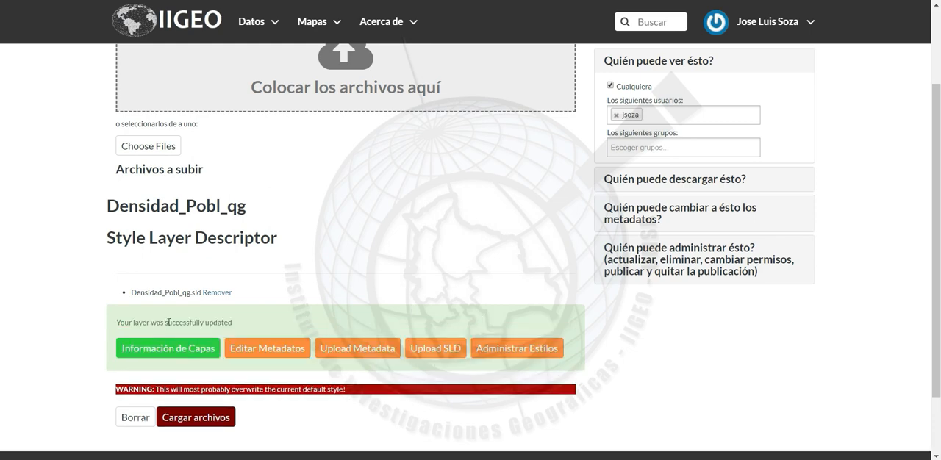
{"action": "left_click", "coordinate": [200, 343]}
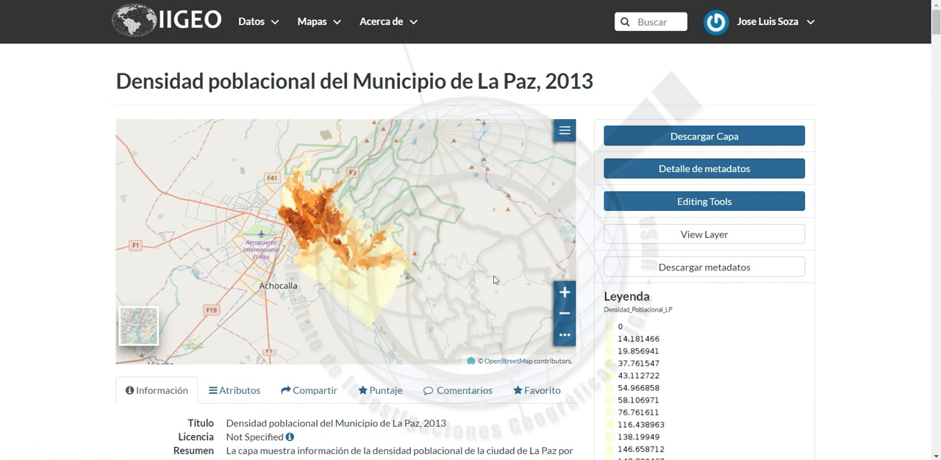
Open the layer in the full map viewer and inspect the attributes of a polygon in its southern part
{"action": "left_click", "coordinate": [564, 293]}
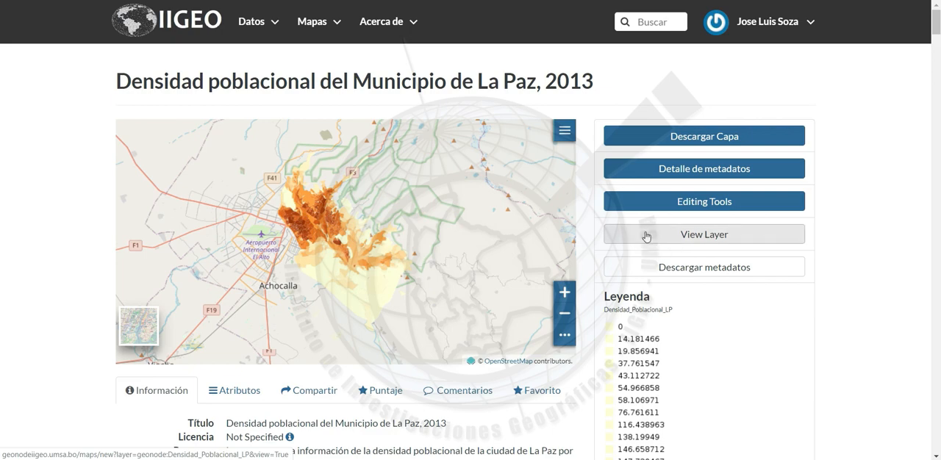
{"action": "left_click", "coordinate": [679, 236]}
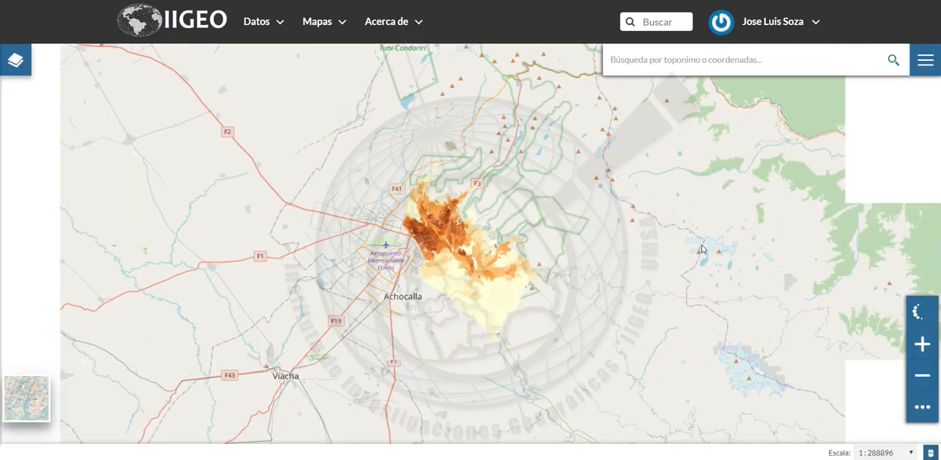
{"action": "left_click", "coordinate": [921, 343]}
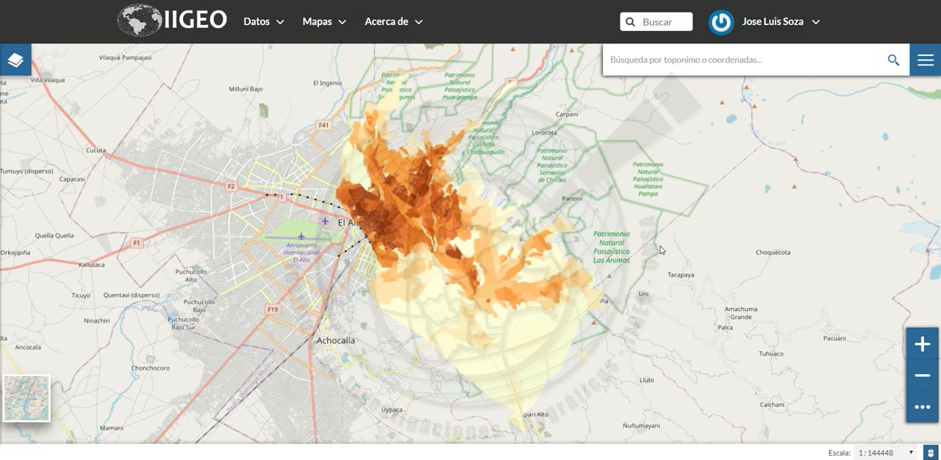
{"action": "left_click", "coordinate": [523, 322]}
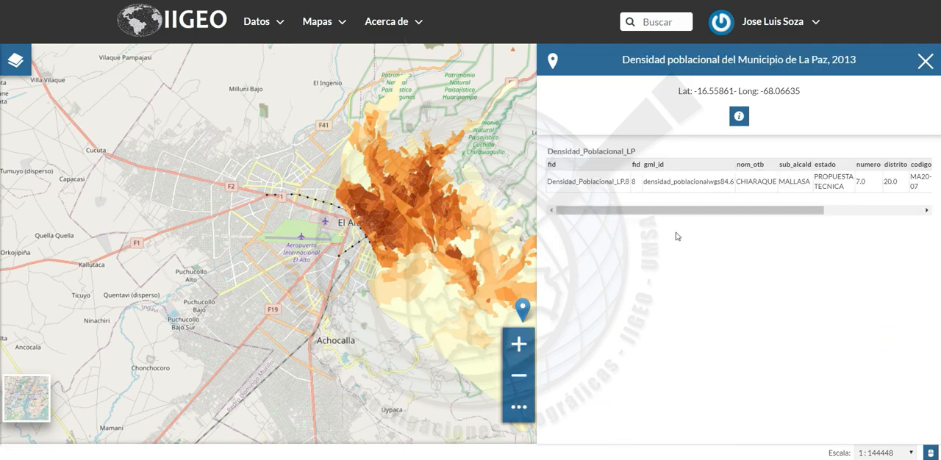
{"action": "left_click_drag", "start_coordinate": [724, 213], "coordinate": [674, 221]}
{"action": "left_click", "coordinate": [928, 61]}
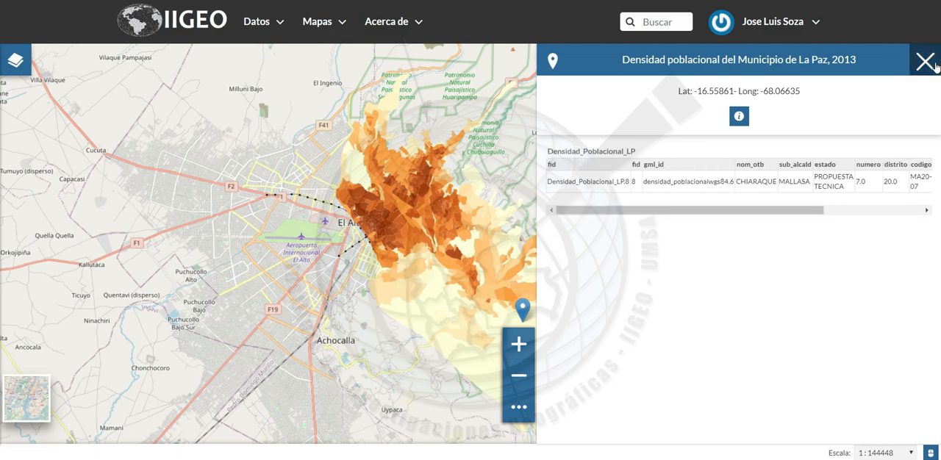
Open the layer list, hide and show the density layer, lower its opacity to 48% and restore it to 100%
{"action": "left_click", "coordinate": [21, 74]}
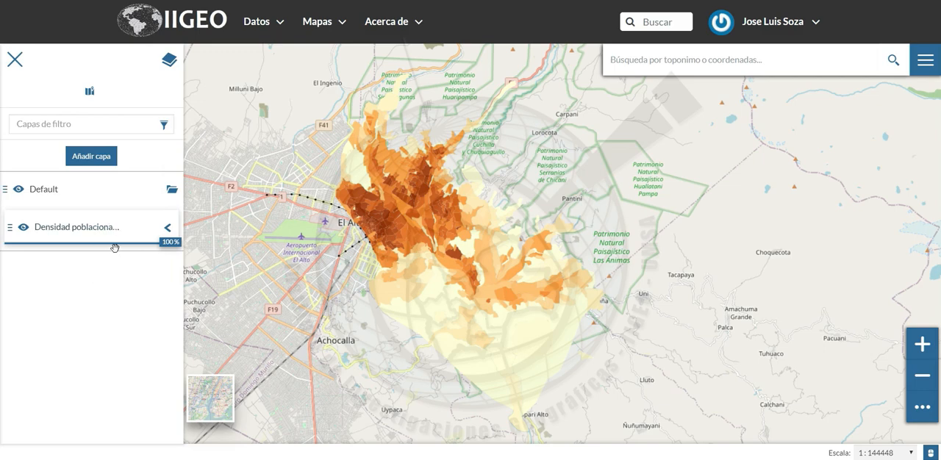
{"action": "left_click", "coordinate": [23, 229]}
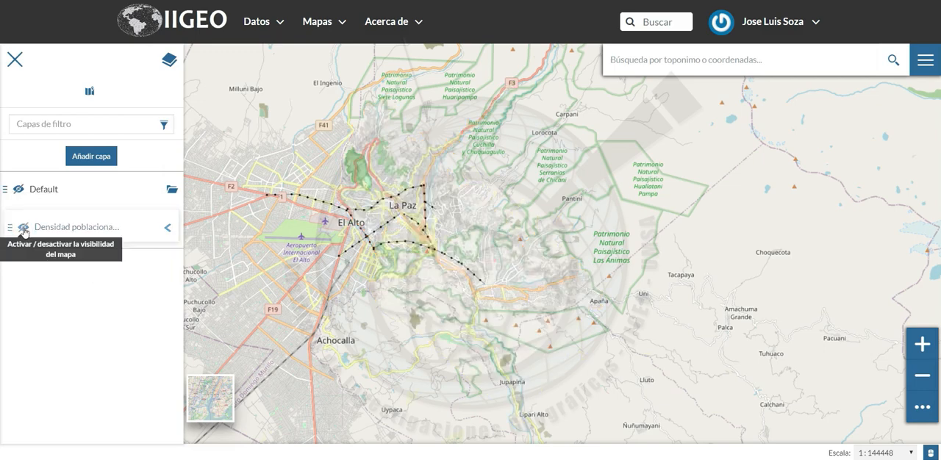
{"action": "left_click", "coordinate": [23, 229]}
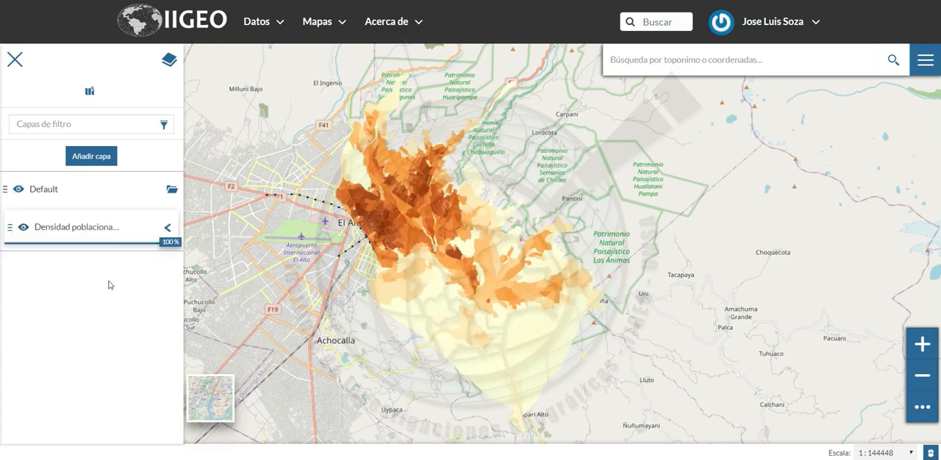
{"action": "left_click_drag", "start_coordinate": [169, 242], "coordinate": [88, 242]}
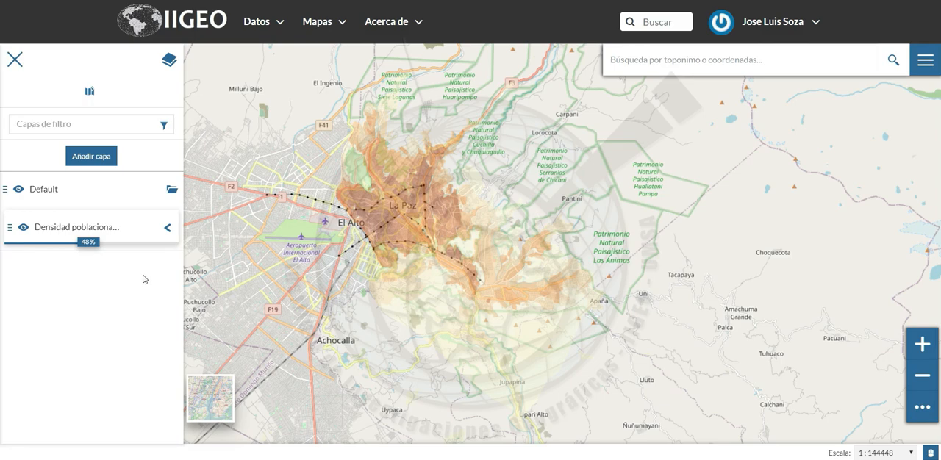
{"action": "left_click_drag", "start_coordinate": [91, 244], "coordinate": [177, 244]}
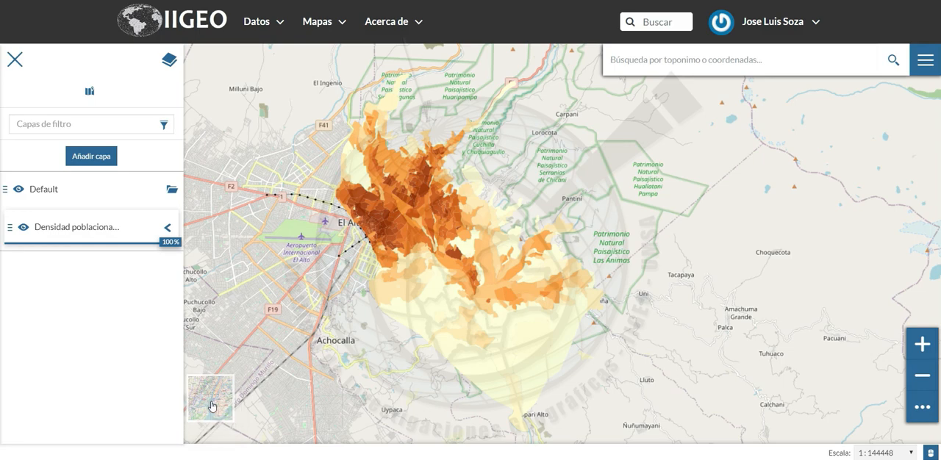
Change the map's background from the street map to satellite imagery
{"action": "mouse_move", "coordinate": [211, 406]}
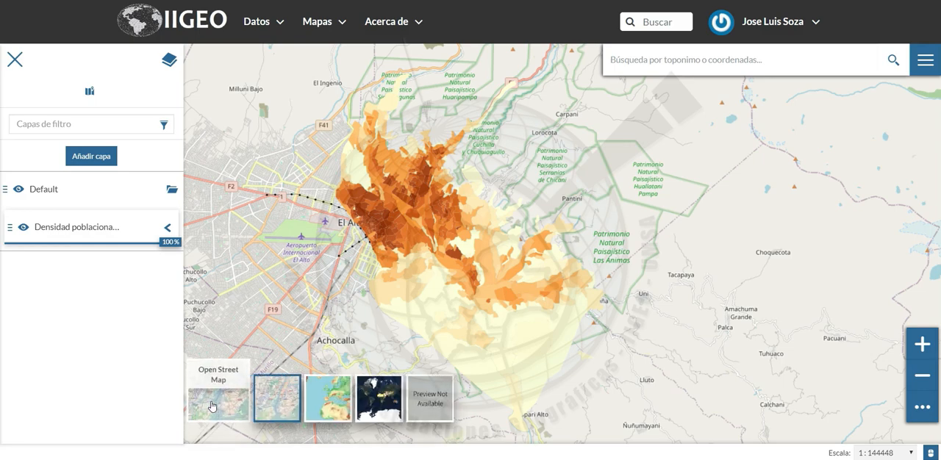
{"action": "left_click", "coordinate": [382, 405]}
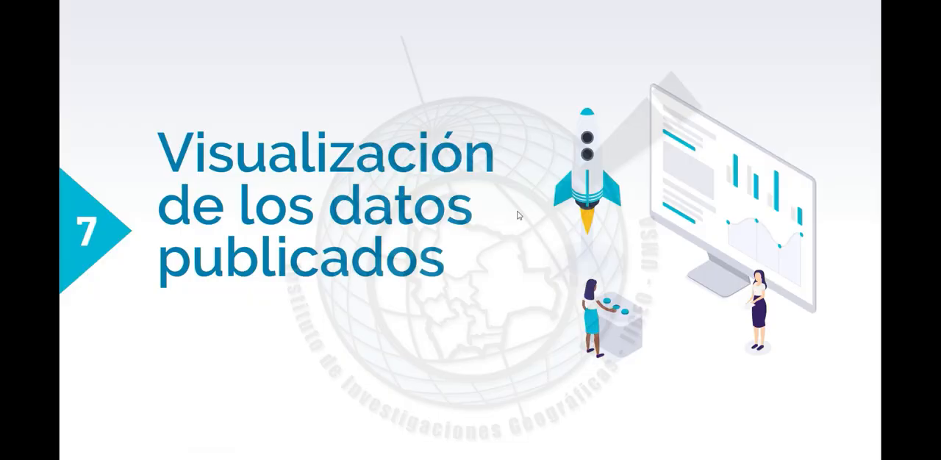
{"action": "left_click", "coordinate": [519, 216]}
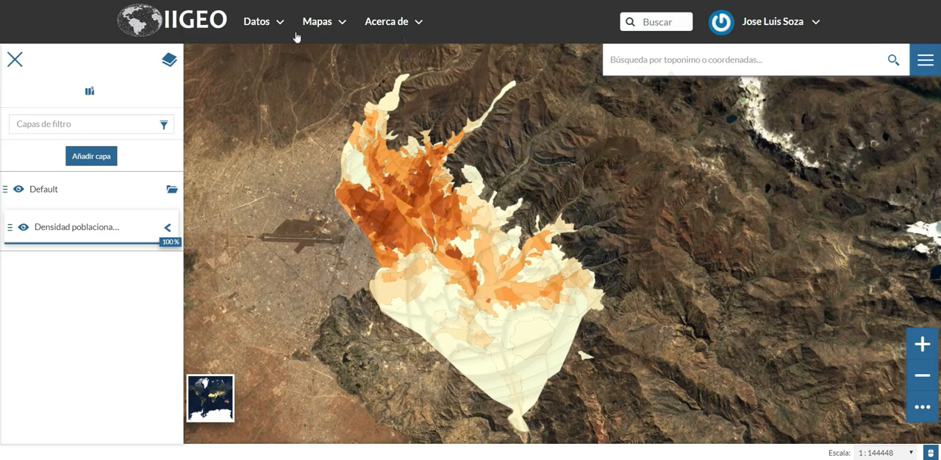
Leave the layer's map view and create a new, empty map
{"action": "left_click", "coordinate": [332, 28]}
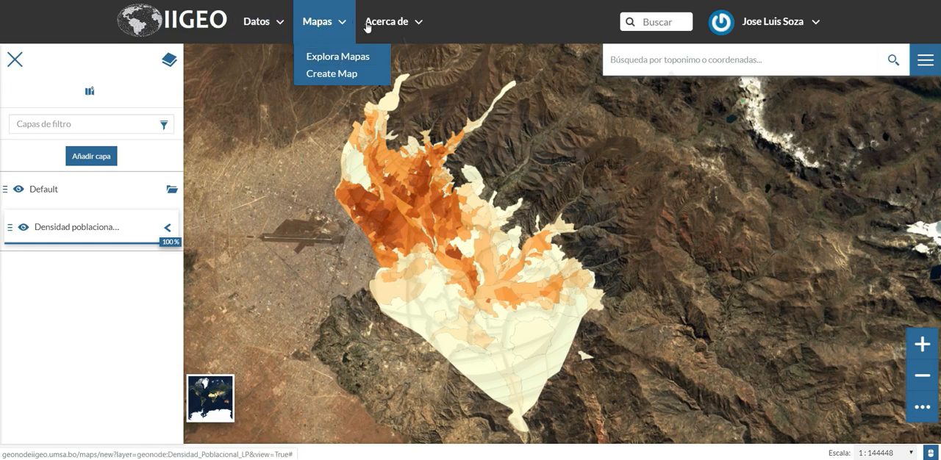
{"action": "left_click_drag", "start_coordinate": [417, 33], "coordinate": [345, 28]}
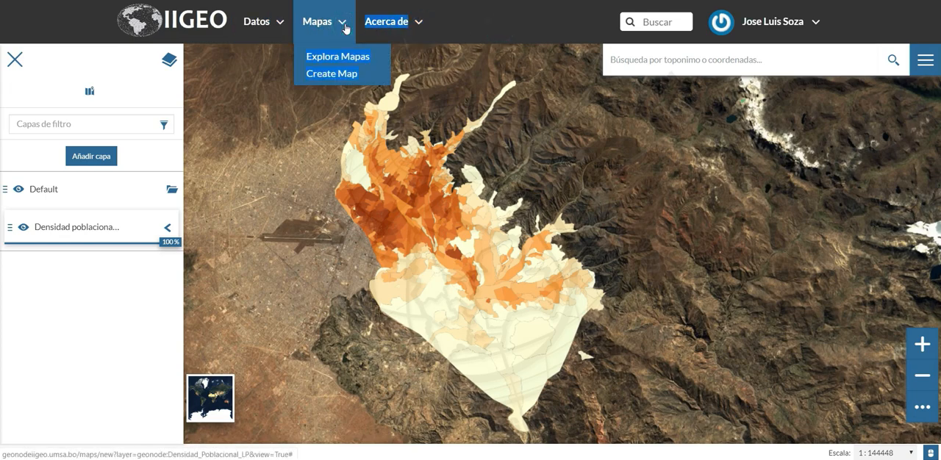
{"action": "left_click", "coordinate": [357, 75]}
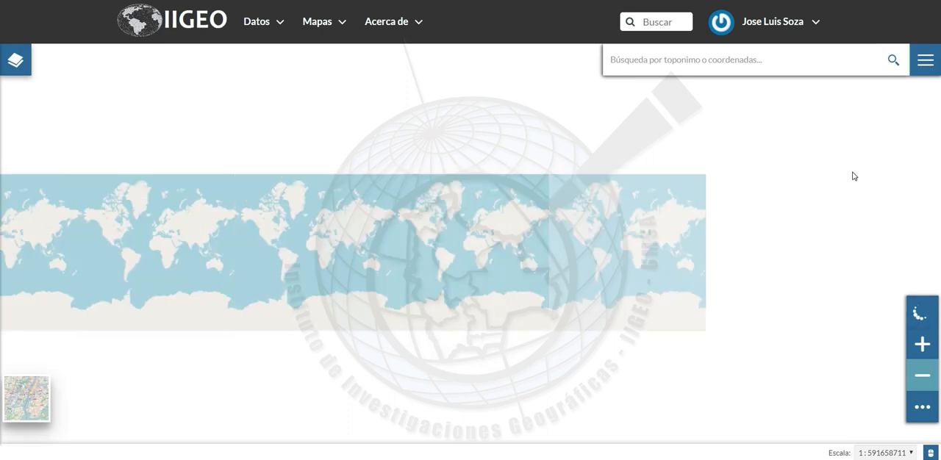
Open the layer catalogue for the new map and search it for "lago"
{"action": "left_click", "coordinate": [924, 67]}
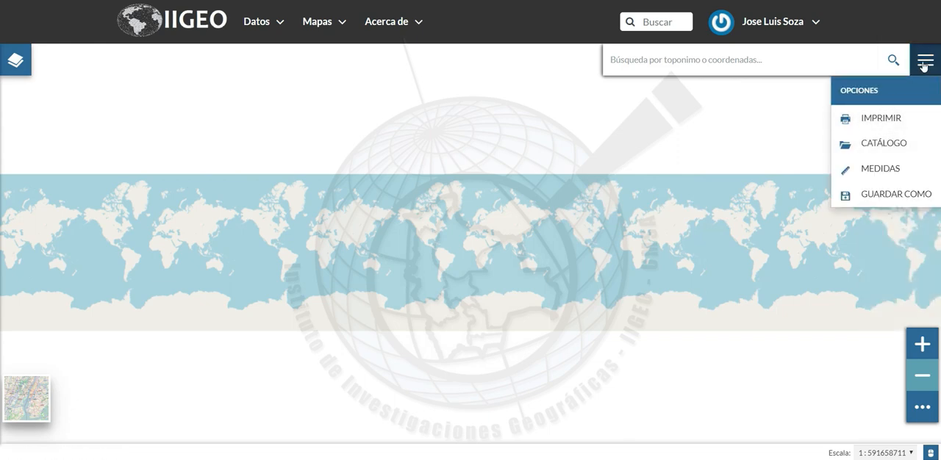
{"action": "left_click", "coordinate": [893, 143]}
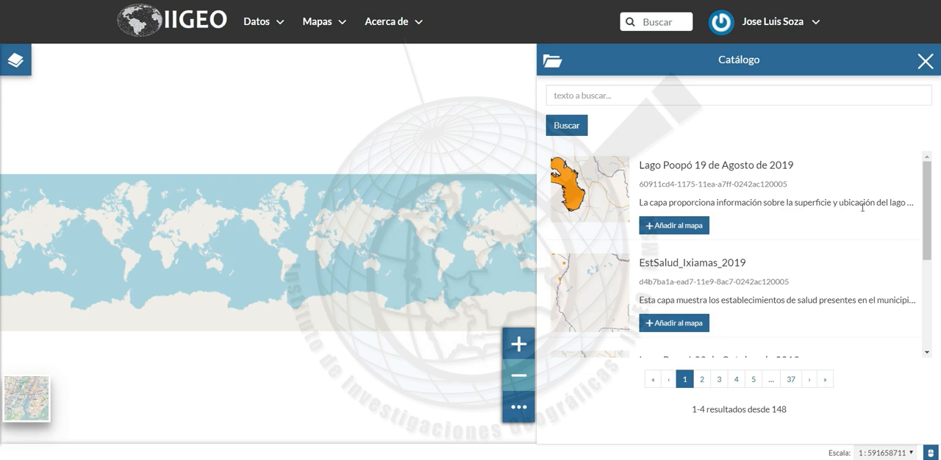
{"action": "left_click", "coordinate": [723, 95]}
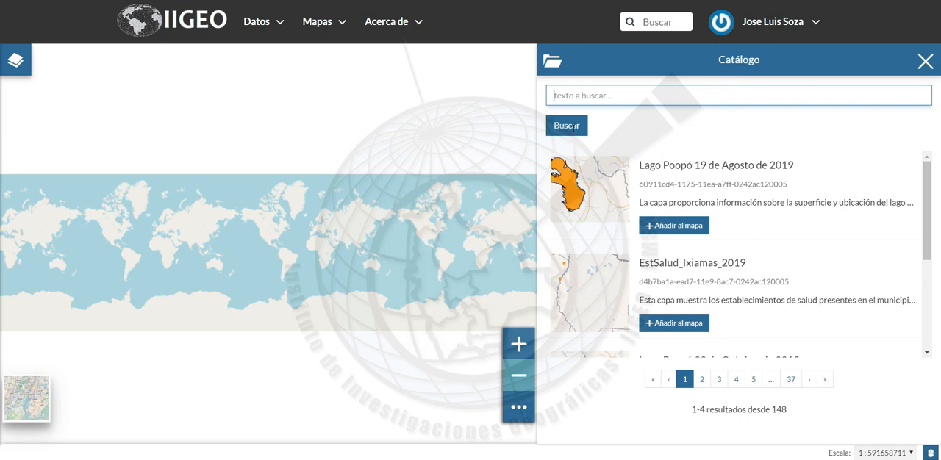
{"action": "type", "text": "lagoa"}
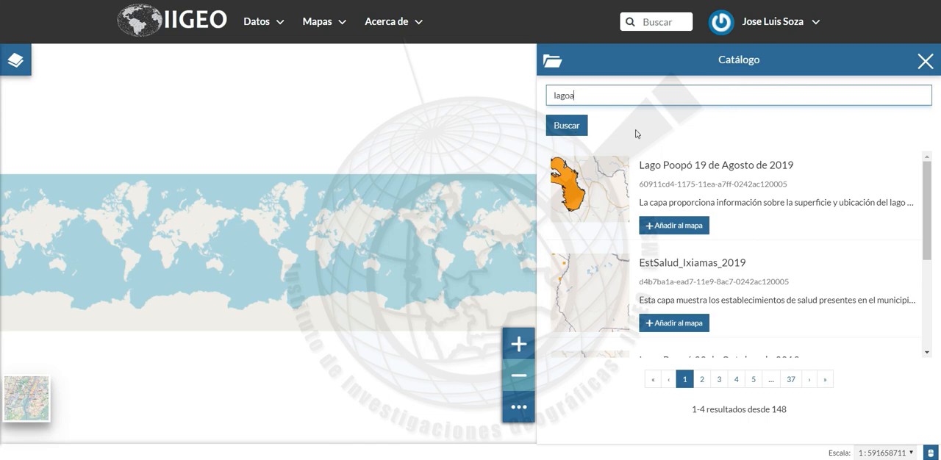
{"action": "left_click", "coordinate": [578, 127]}
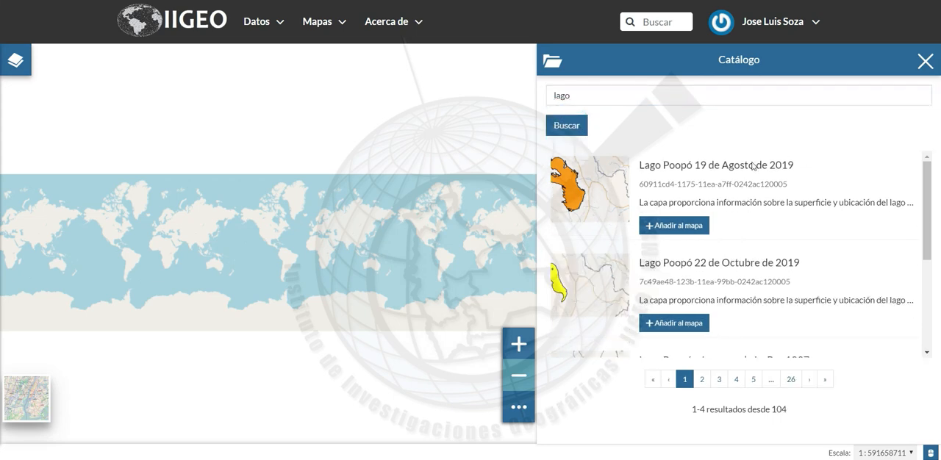
Add the layer "Lago Poopó 19 de Agosto de 2019" from the search results to the map
{"action": "scroll", "coordinate": [760, 202], "scroll_direction": "down", "scroll_amount": 2}
{"action": "scroll", "coordinate": [759, 202], "scroll_direction": "up", "scroll_amount": 2}
{"action": "scroll", "coordinate": [759, 202], "scroll_direction": "down", "scroll_amount": 3}
{"action": "scroll", "coordinate": [760, 202], "scroll_direction": "up", "scroll_amount": 3}
{"action": "left_click", "coordinate": [693, 227]}
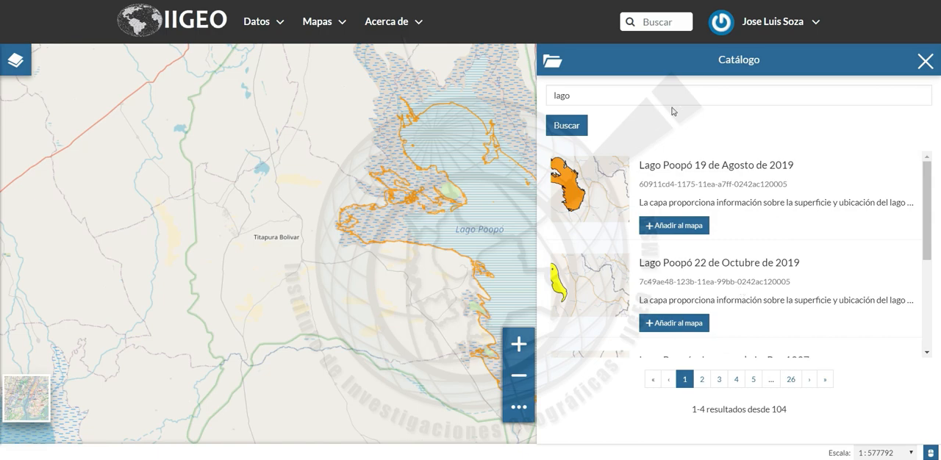
Add the layer "Lago Poopó y Lagunas de La Paz 1997" to the map and close the catalogue
{"action": "scroll", "coordinate": [782, 279], "scroll_direction": "down", "scroll_amount": 3}
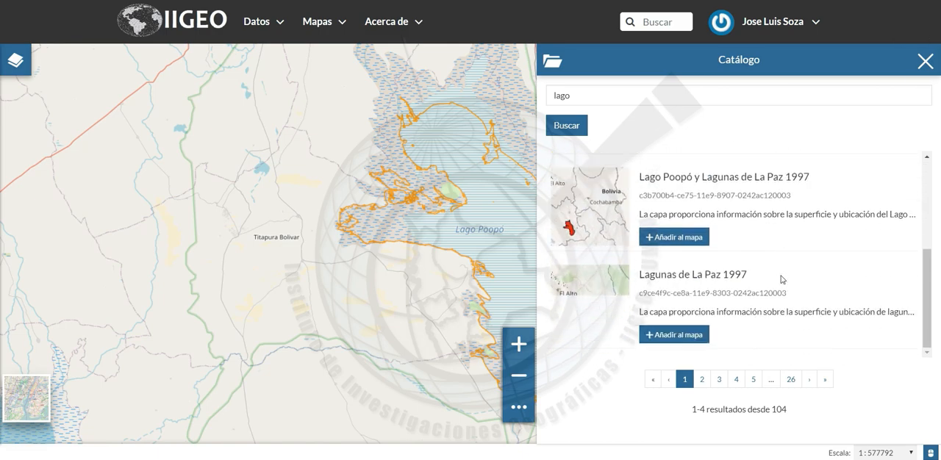
{"action": "scroll", "coordinate": [782, 279], "scroll_direction": "up", "scroll_amount": 5}
{"action": "left_click_drag", "start_coordinate": [580, 94], "coordinate": [541, 100]}
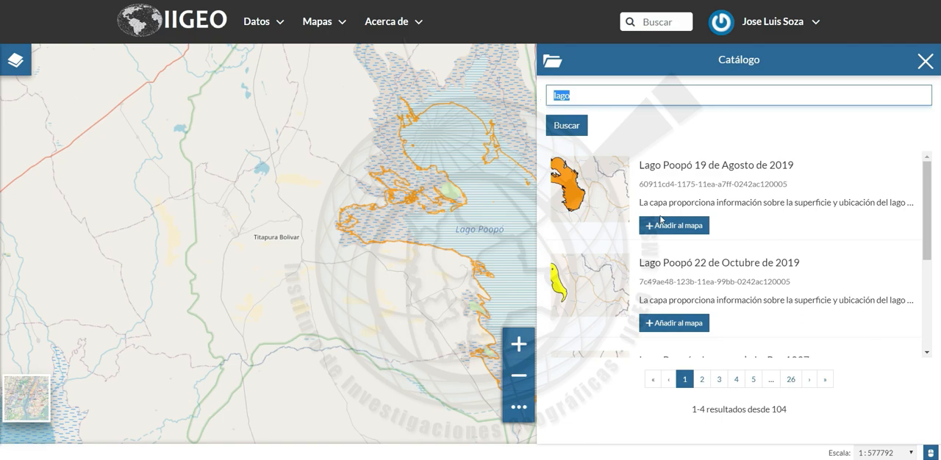
{"action": "scroll", "coordinate": [660, 218], "scroll_direction": "down", "scroll_amount": 1}
{"action": "scroll", "coordinate": [691, 226], "scroll_direction": "down", "scroll_amount": 2}
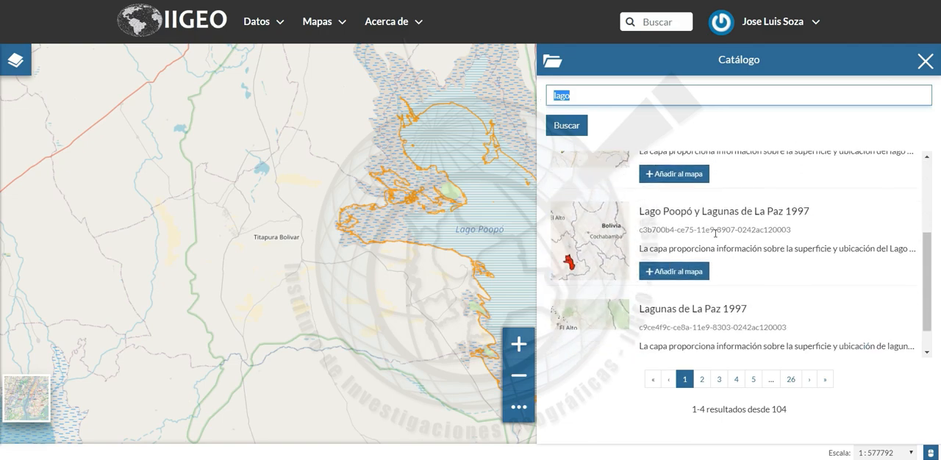
{"action": "scroll", "coordinate": [715, 233], "scroll_direction": "down", "scroll_amount": 1}
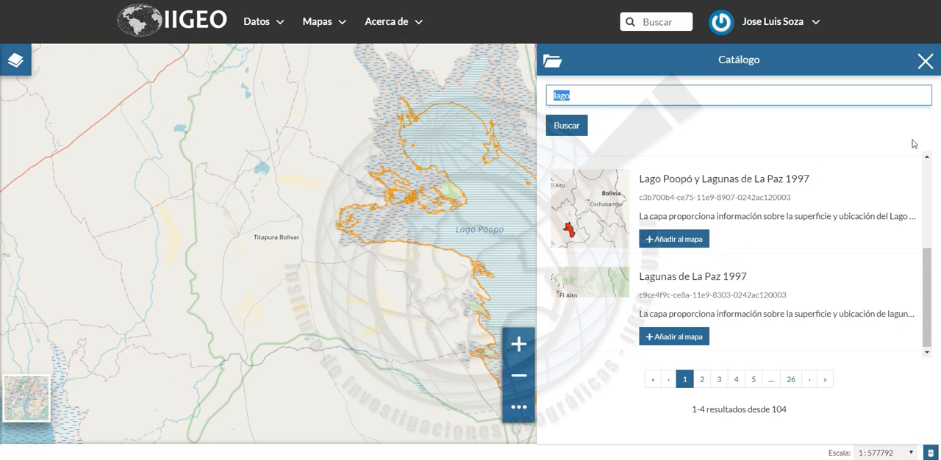
{"action": "scroll", "coordinate": [807, 210], "scroll_direction": "up", "scroll_amount": 3}
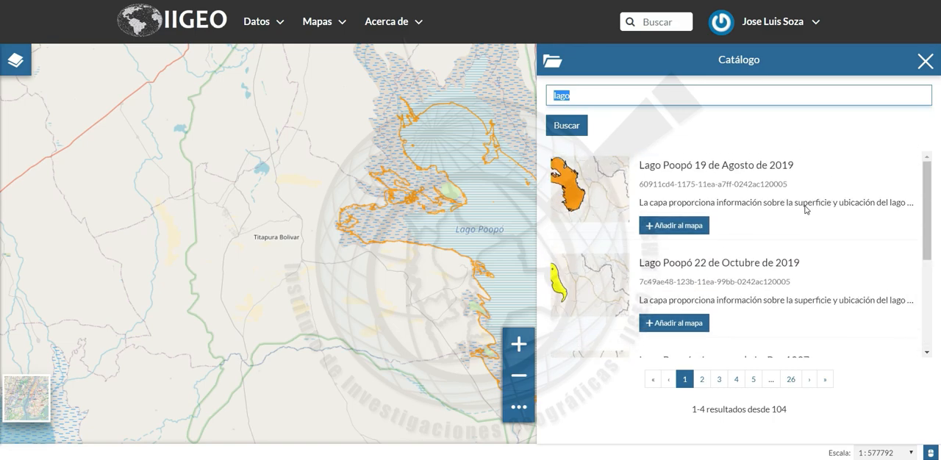
{"action": "left_click", "coordinate": [768, 193]}
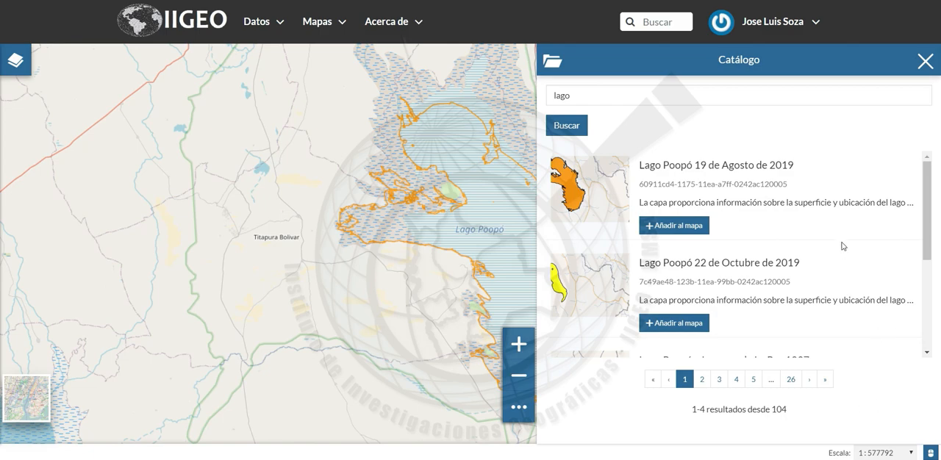
{"action": "scroll", "coordinate": [843, 246], "scroll_direction": "down", "scroll_amount": 3}
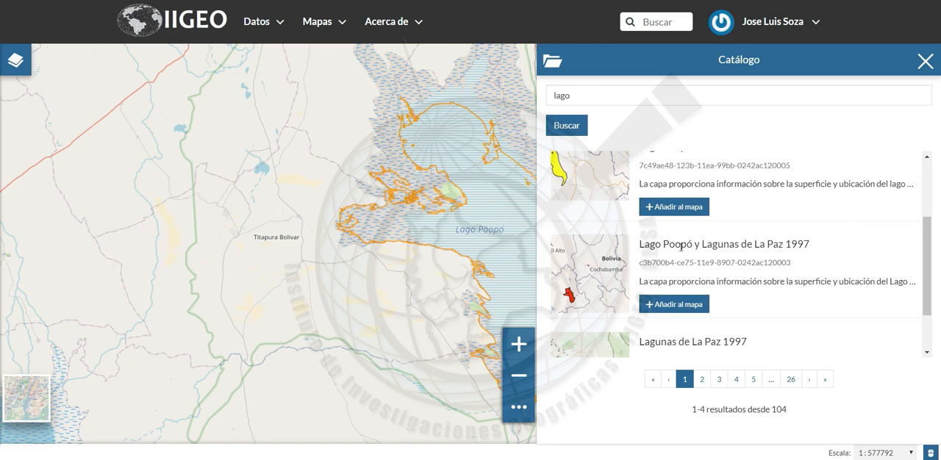
{"action": "left_click", "coordinate": [675, 305]}
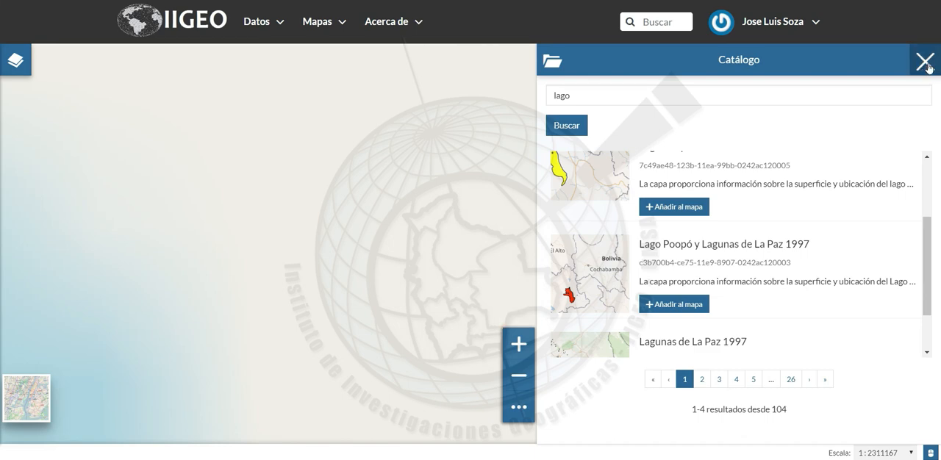
{"action": "left_click", "coordinate": [925, 61]}
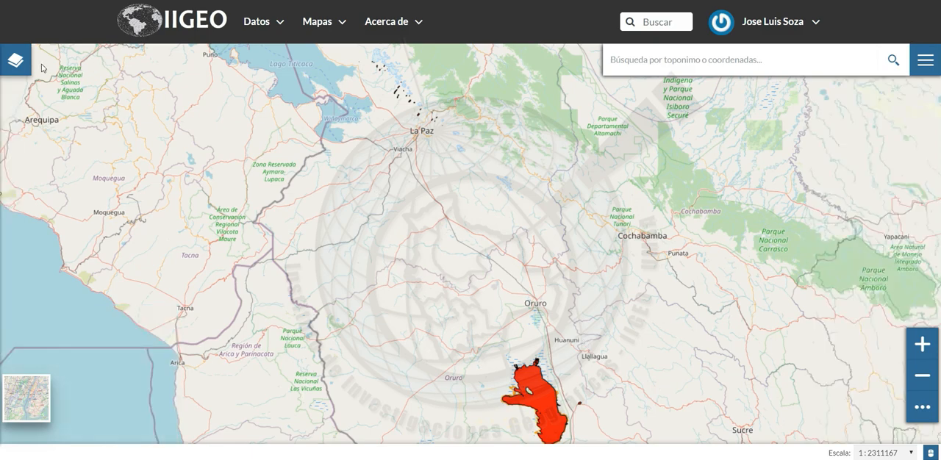
Open the layer list and move the August 2019 Lago Poopó layer above the 1997 layer
{"action": "left_click", "coordinate": [15, 60]}
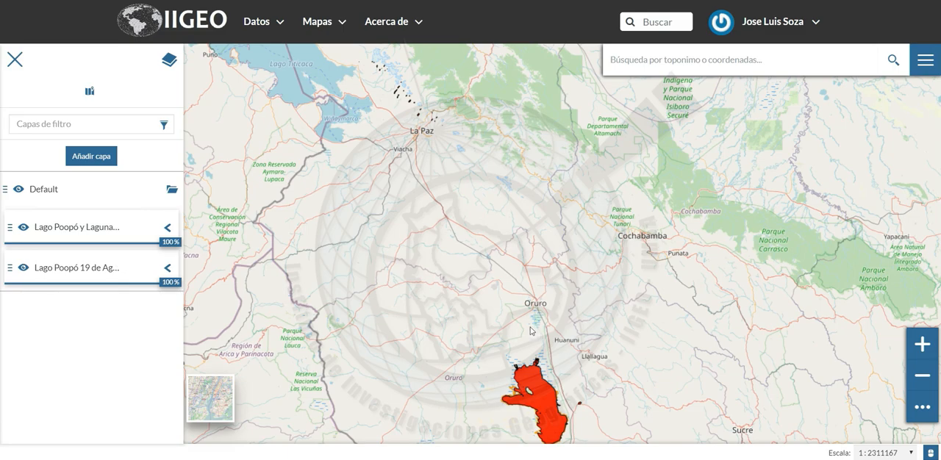
{"action": "left_click_drag", "start_coordinate": [530, 327], "coordinate": [466, 160]}
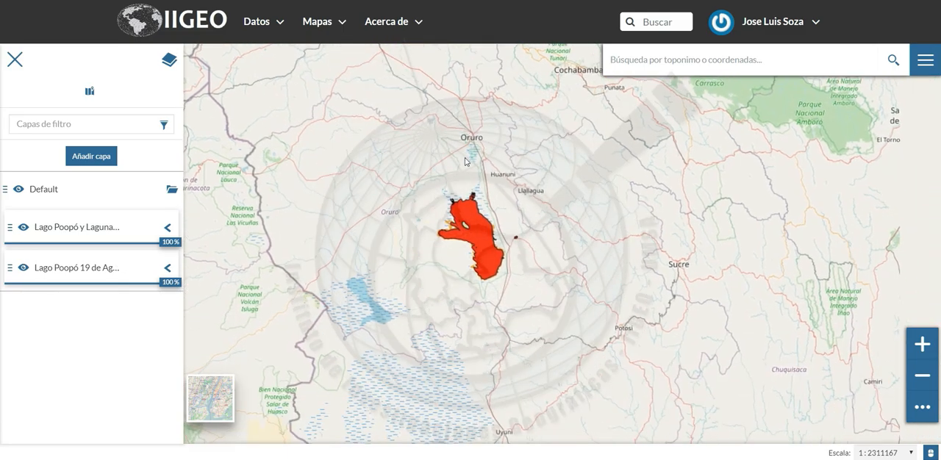
{"action": "left_click", "coordinate": [923, 345]}
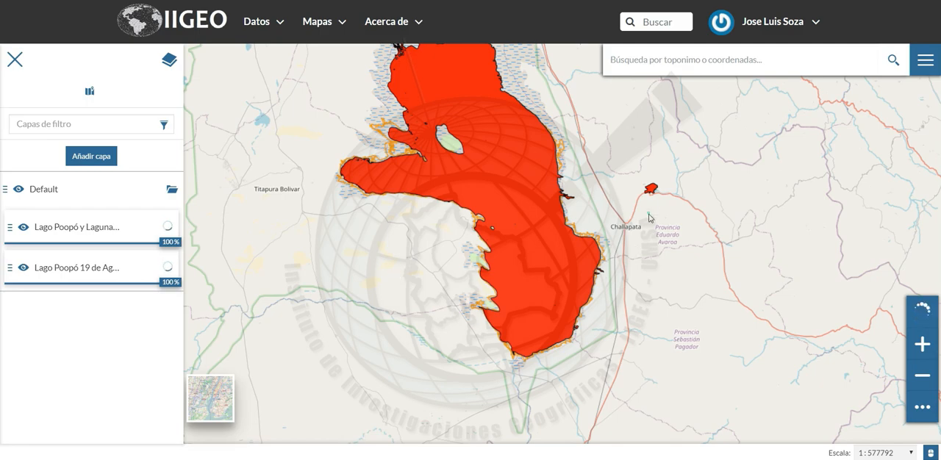
{"action": "left_click_drag", "start_coordinate": [649, 213], "coordinate": [647, 281]}
{"action": "left_click_drag", "start_coordinate": [647, 197], "coordinate": [647, 249]}
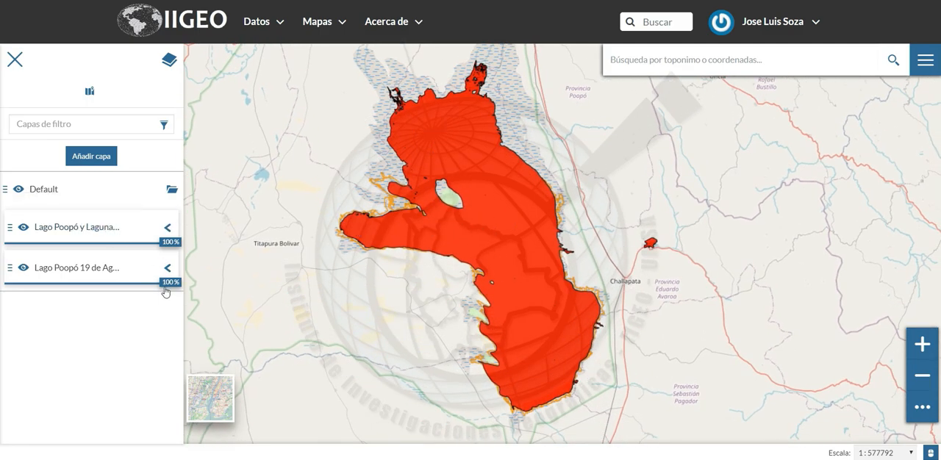
{"action": "left_click_drag", "start_coordinate": [8, 267], "coordinate": [11, 220]}
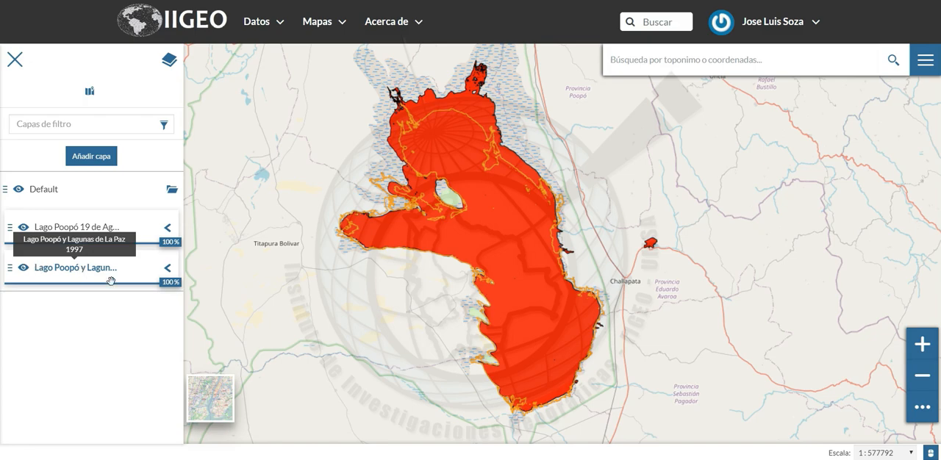
Lower the opacity of the 1997 Lago Poopó and lagoons layer to 30% to compare both lake extents
{"action": "left_click_drag", "start_coordinate": [169, 284], "coordinate": [66, 286]}
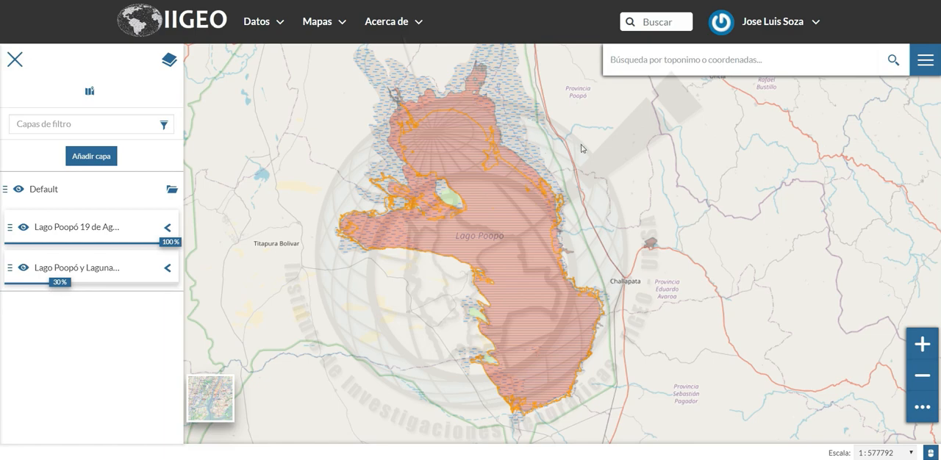
{"action": "left_click_drag", "start_coordinate": [582, 142], "coordinate": [574, 153]}
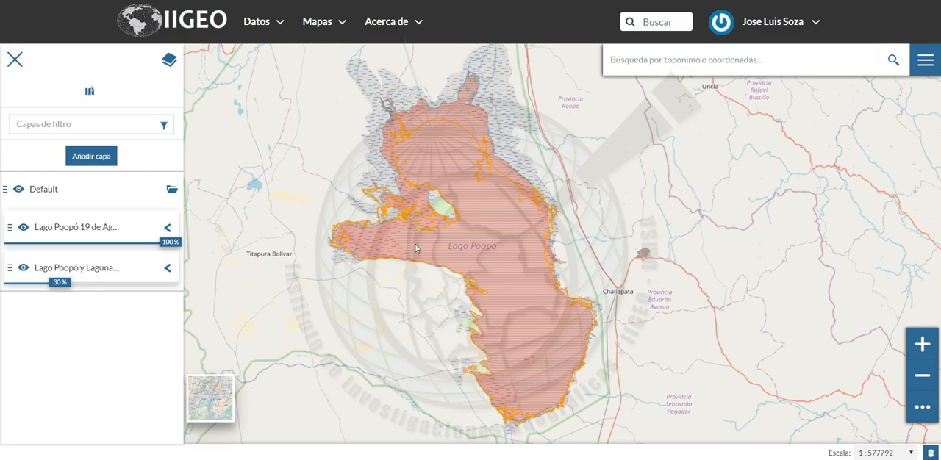
{"action": "left_click", "coordinate": [94, 314]}
Save the map as a new map named "Multitemporalidad"
{"action": "left_click", "coordinate": [924, 60]}
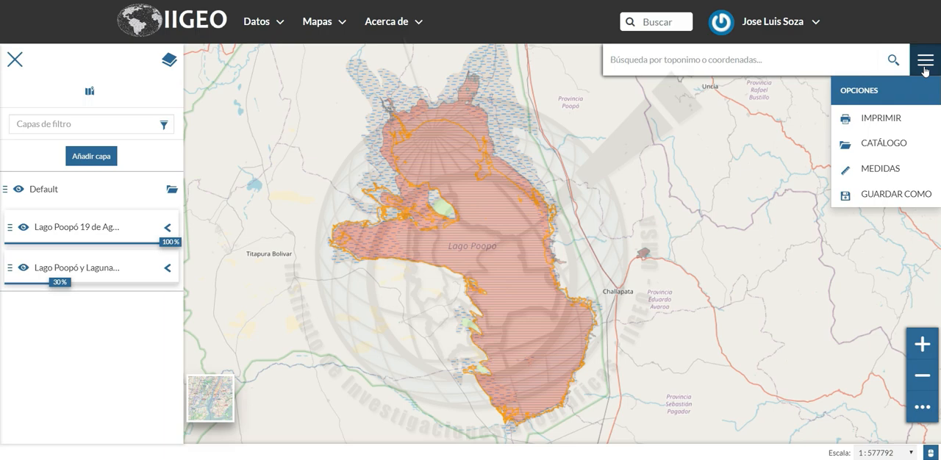
{"action": "left_click", "coordinate": [897, 194]}
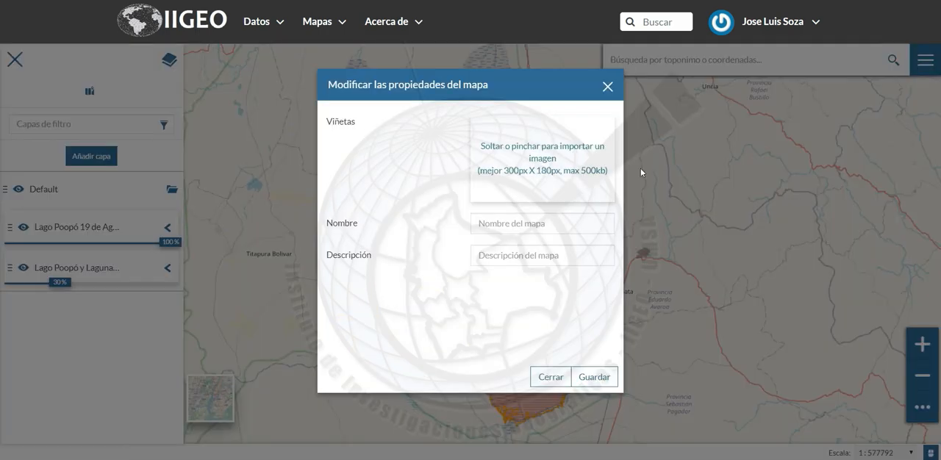
{"action": "left_click", "coordinate": [540, 224]}
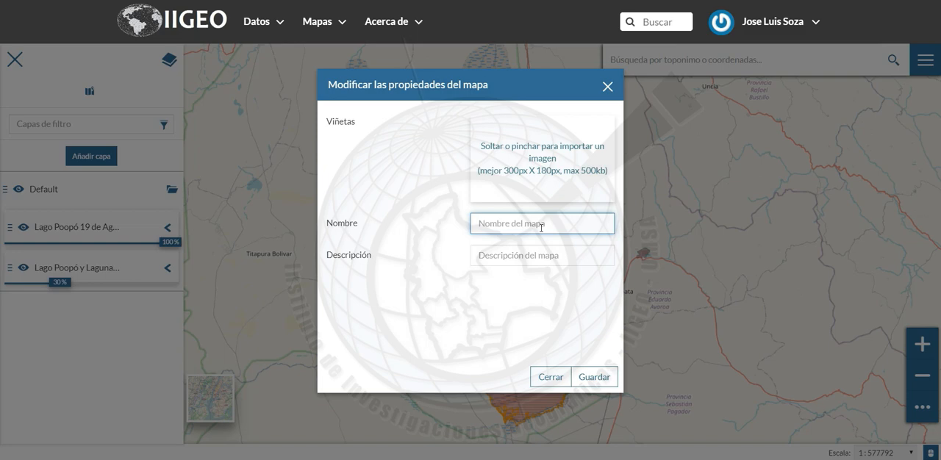
{"action": "type", "text": "Multitemporalidad"}
{"action": "left_click", "coordinate": [592, 377]}
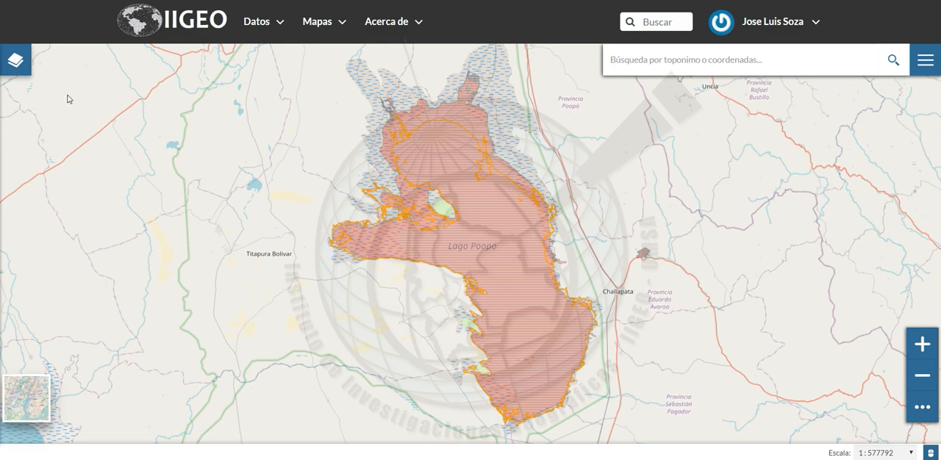
Go to the remote services list and open the form for registering a new service
{"action": "left_click", "coordinate": [267, 35]}
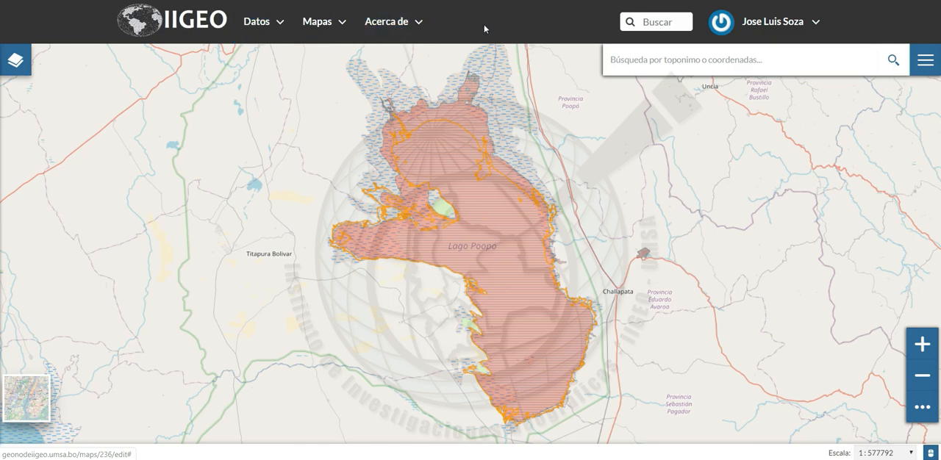
{"action": "left_click", "coordinate": [281, 24]}
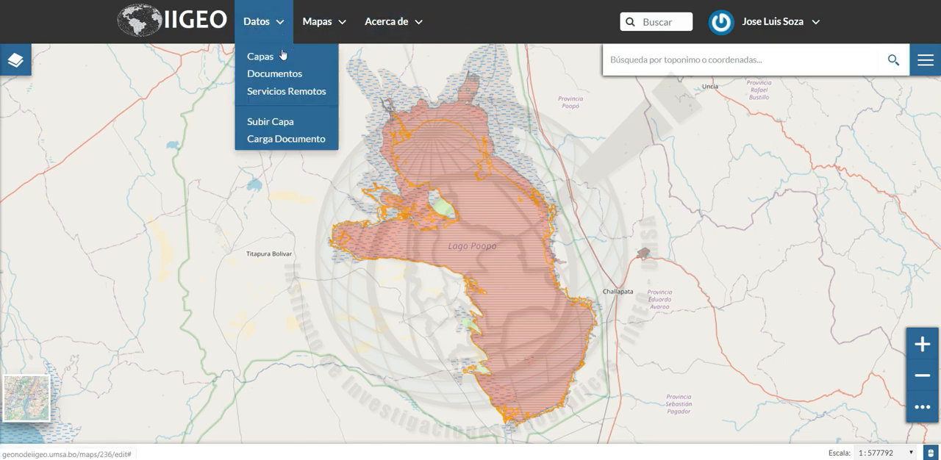
{"action": "left_click", "coordinate": [294, 96]}
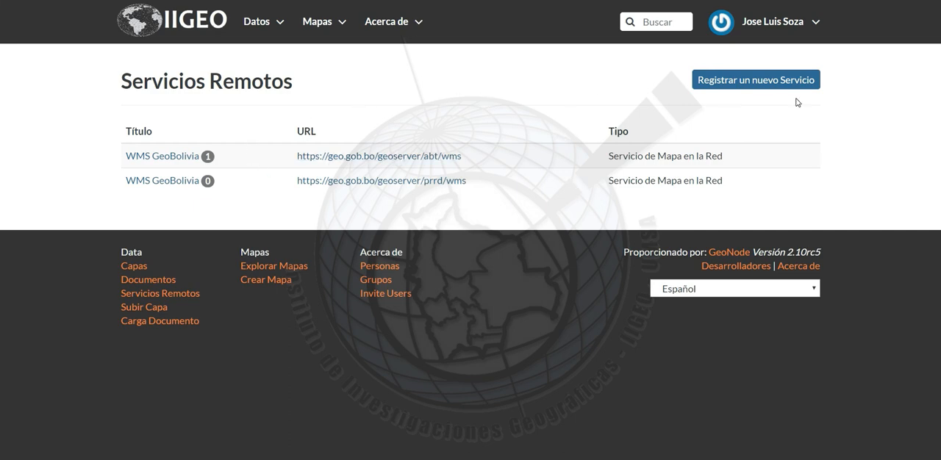
{"action": "left_click", "coordinate": [737, 90]}
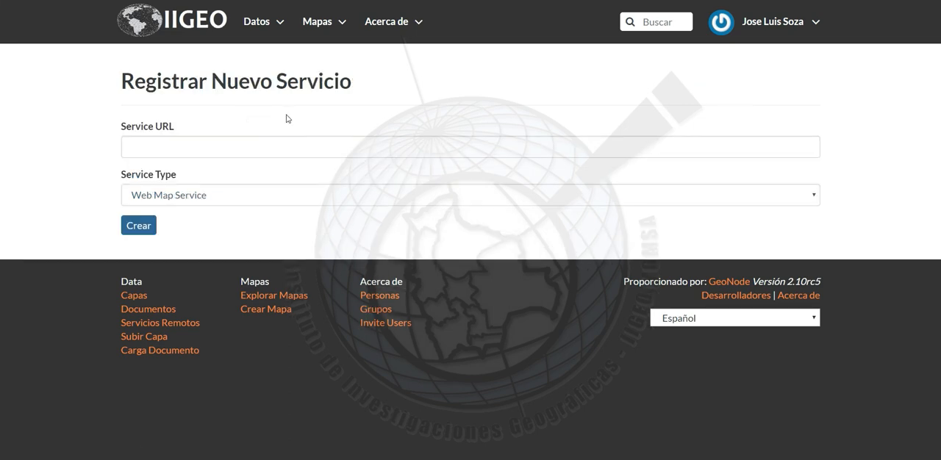
{"action": "left_click", "coordinate": [517, 150]}
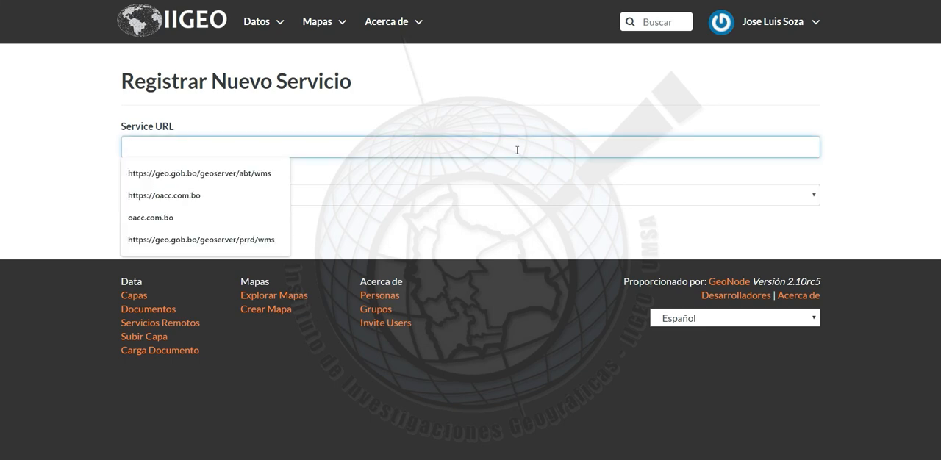
{"action": "type", "text": "https://geo.gob.bo/geoserver/mdpdd/wms"}
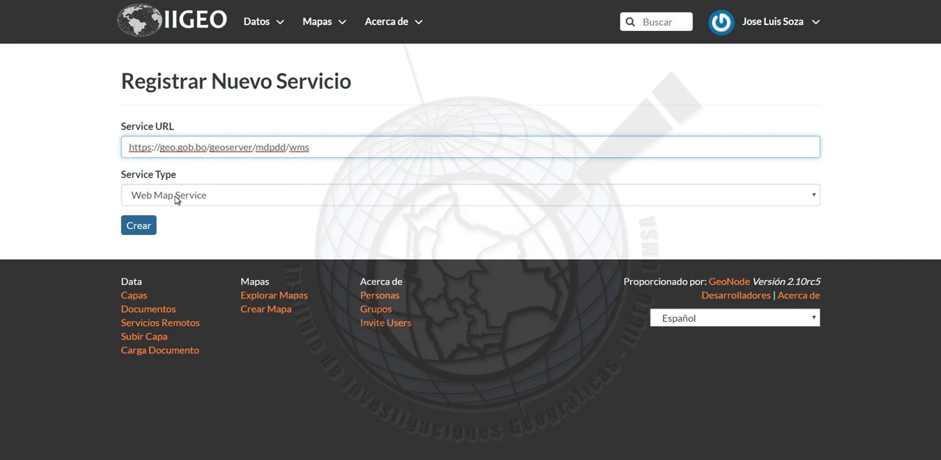
{"action": "left_click", "coordinate": [208, 199]}
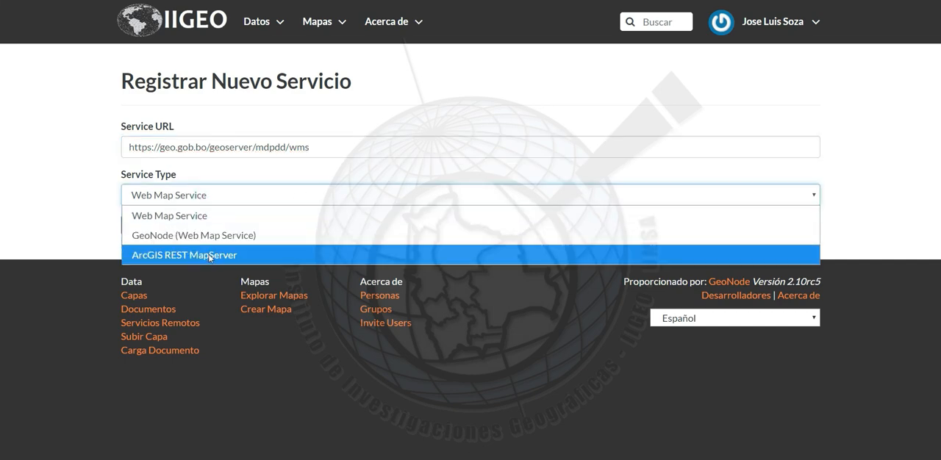
{"action": "left_click", "coordinate": [224, 219]}
{"action": "left_click", "coordinate": [139, 224]}
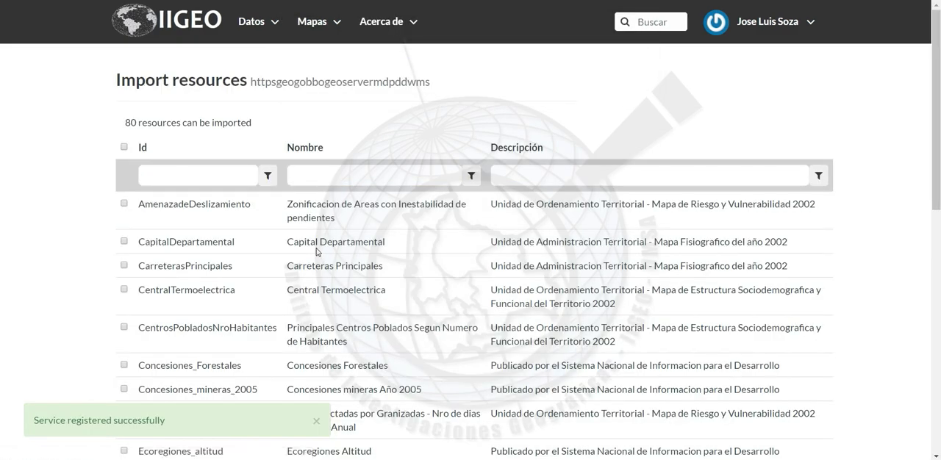
Look through the resources of the newly registered service that are available for import
{"action": "scroll", "coordinate": [92, 258], "scroll_direction": "down", "scroll_amount": 2}
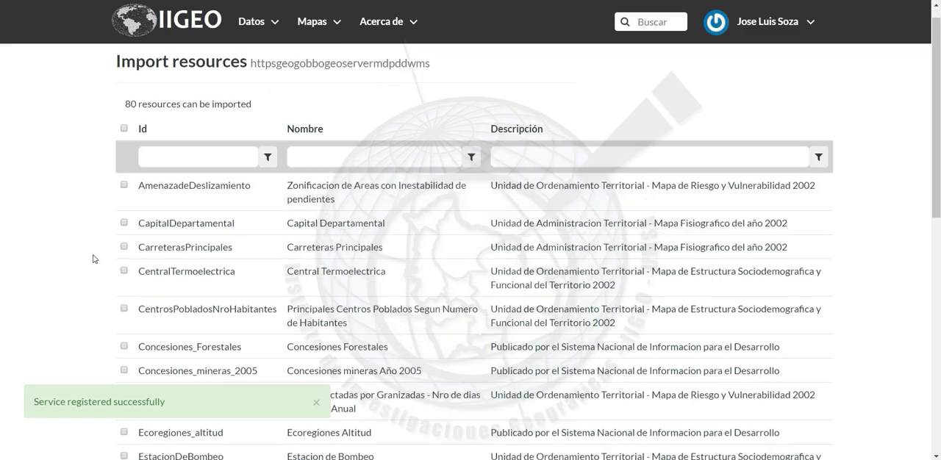
{"action": "scroll", "coordinate": [92, 258], "scroll_direction": "down", "scroll_amount": 5}
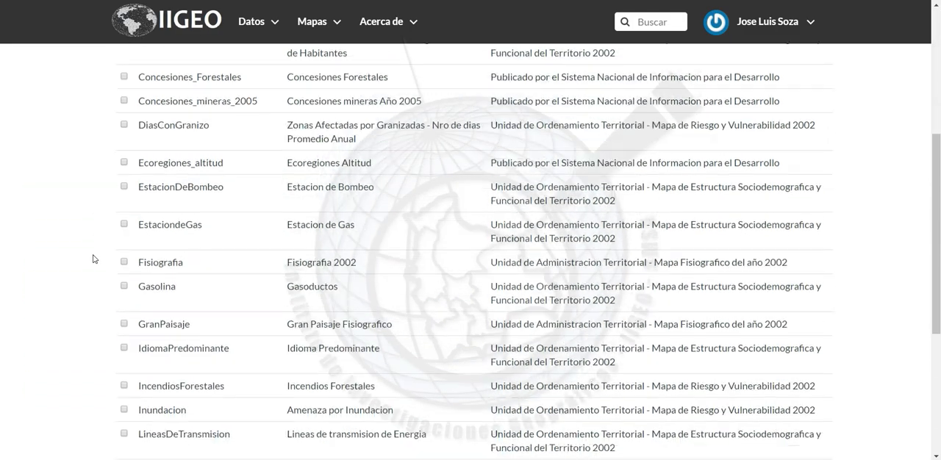
{"action": "scroll", "coordinate": [93, 258], "scroll_direction": "up", "scroll_amount": 6}
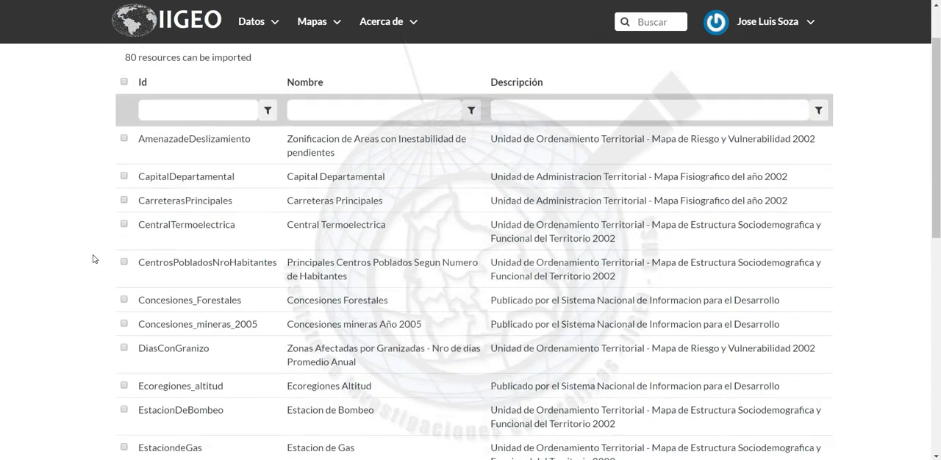
{"action": "scroll", "coordinate": [93, 258], "scroll_direction": "down", "scroll_amount": 2}
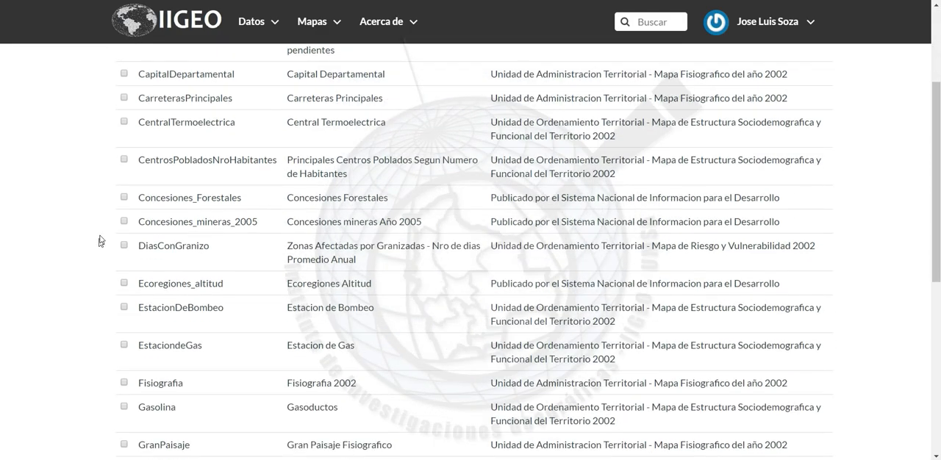
{"action": "scroll", "coordinate": [90, 287], "scroll_direction": "down", "scroll_amount": 1}
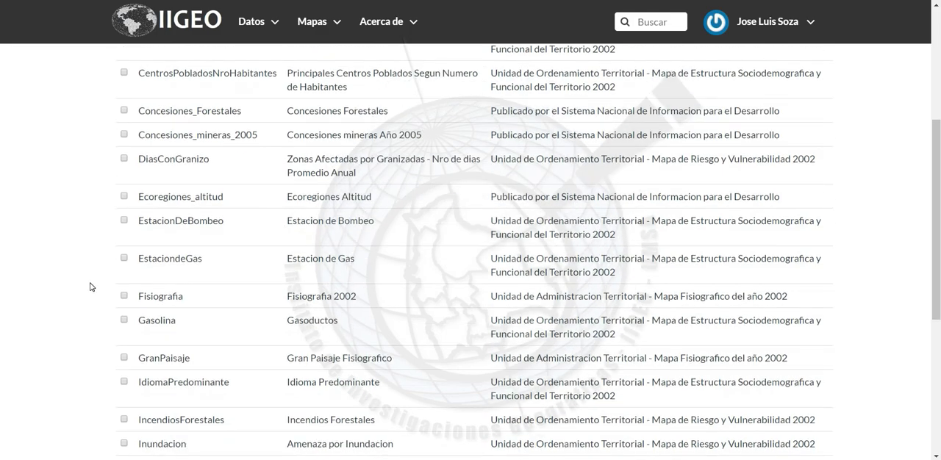
{"action": "scroll", "coordinate": [90, 287], "scroll_direction": "down", "scroll_amount": 1}
{"action": "scroll", "coordinate": [90, 287], "scroll_direction": "down", "scroll_amount": 1}
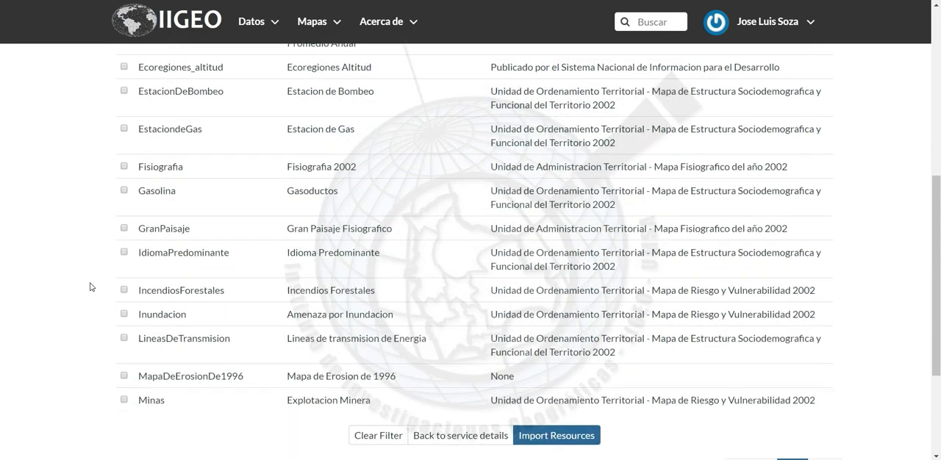
{"action": "scroll", "coordinate": [91, 287], "scroll_direction": "up", "scroll_amount": 2}
{"action": "scroll", "coordinate": [91, 286], "scroll_direction": "up", "scroll_amount": 1}
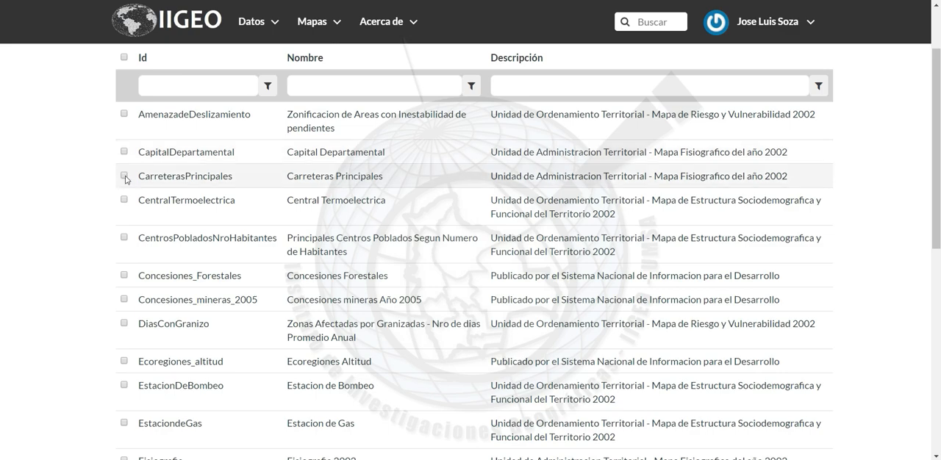
Import the CarreterasPrincipales and Minas resources from the registered WMS service
{"action": "left_click", "coordinate": [124, 176]}
{"action": "scroll", "coordinate": [110, 250], "scroll_direction": "down", "scroll_amount": 5}
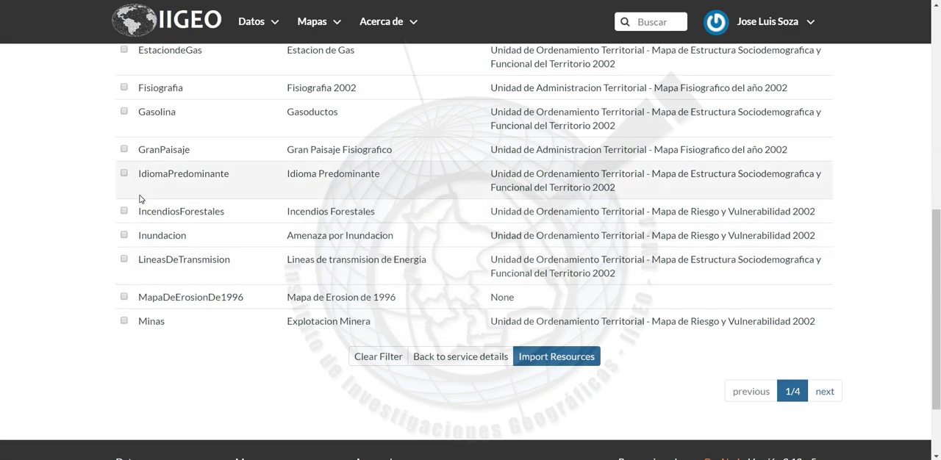
{"action": "left_click", "coordinate": [123, 321]}
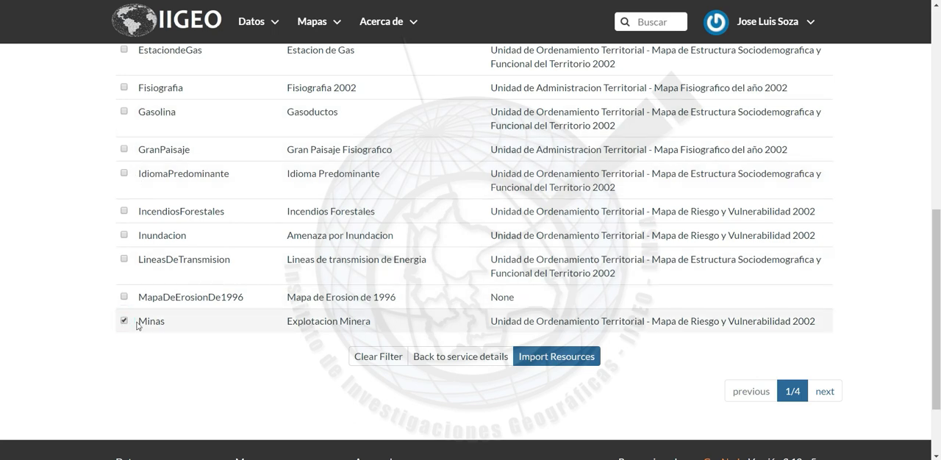
{"action": "left_click", "coordinate": [554, 357]}
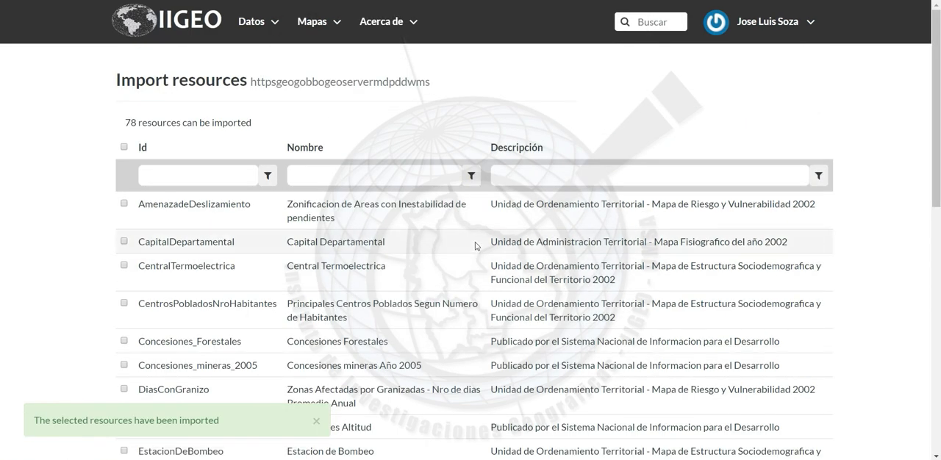
Review the service's details with its imported resources, and check its entry in the remote services list
{"action": "scroll", "coordinate": [646, 317], "scroll_direction": "down", "scroll_amount": 1}
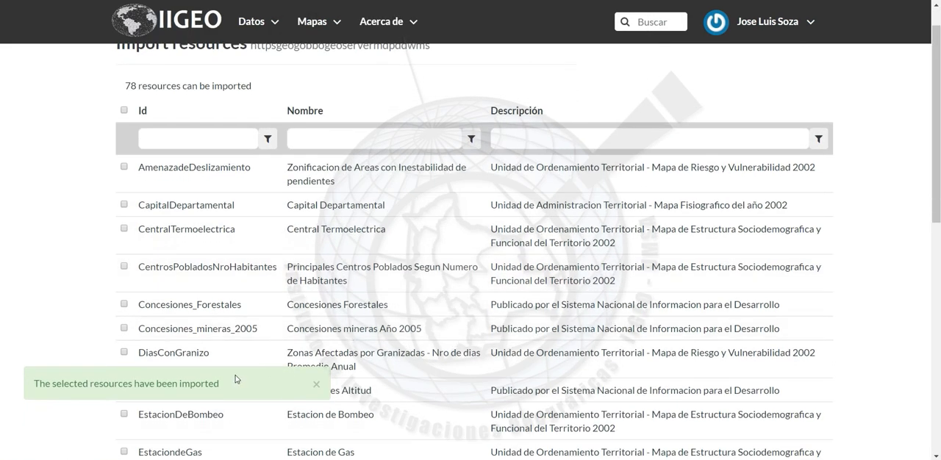
{"action": "scroll", "coordinate": [395, 309], "scroll_direction": "up", "scroll_amount": 1}
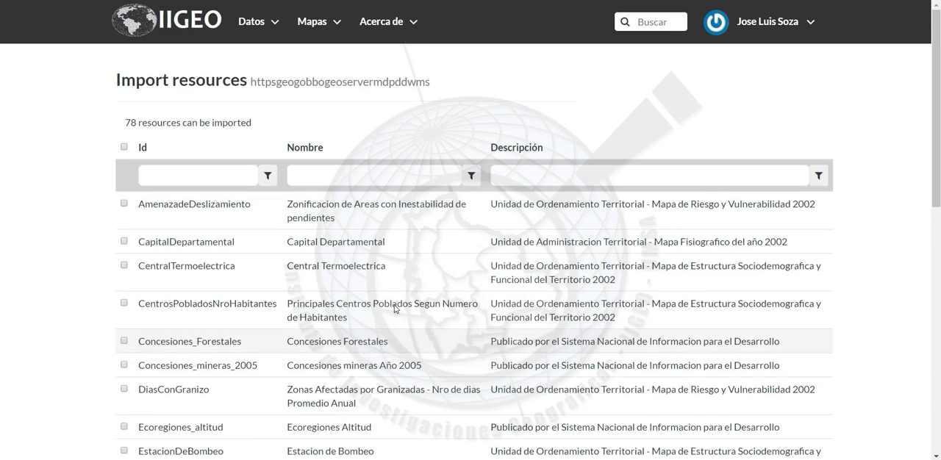
{"action": "scroll", "coordinate": [509, 207], "scroll_direction": "down", "scroll_amount": 10}
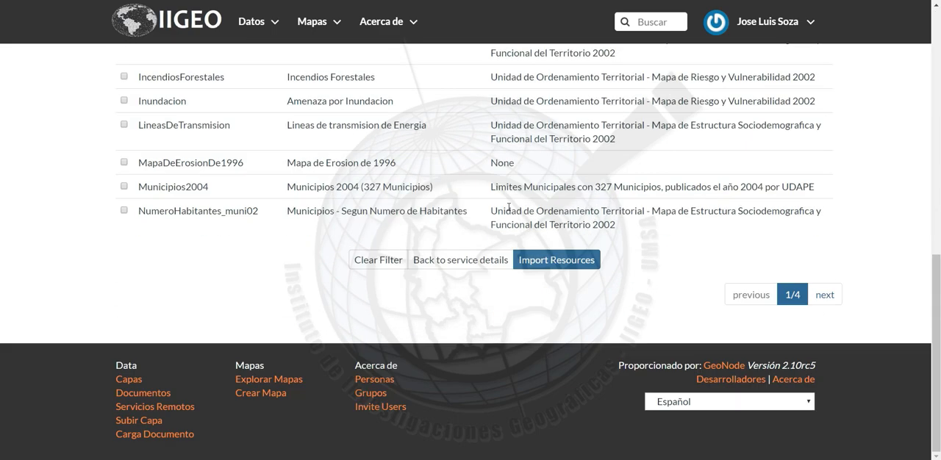
{"action": "left_click", "coordinate": [441, 260]}
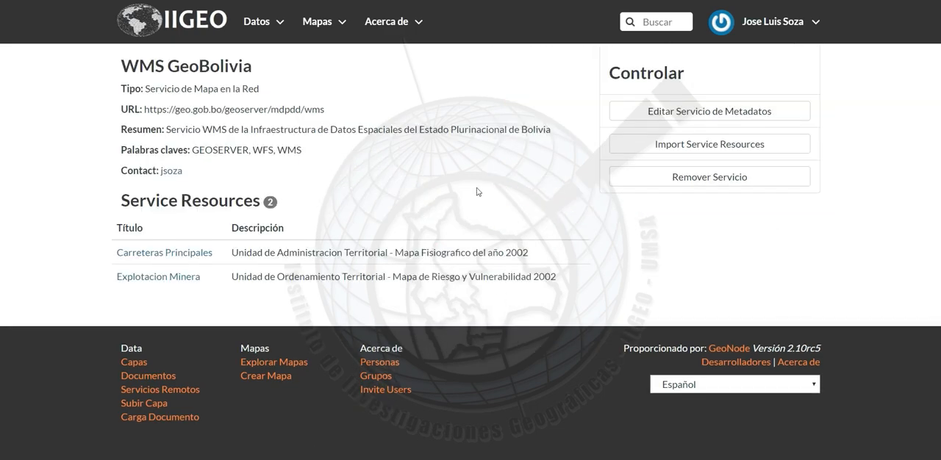
{"action": "left_click", "coordinate": [283, 26]}
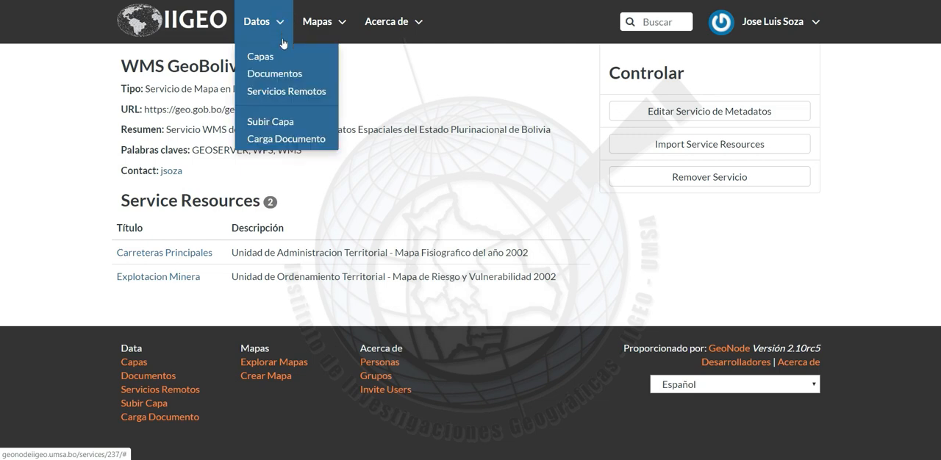
{"action": "left_click", "coordinate": [282, 92]}
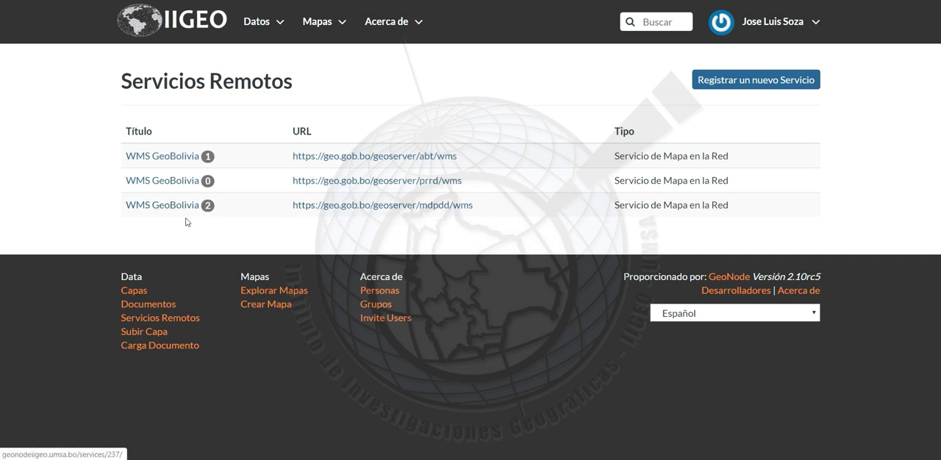
Find the imported remote layers in the layer catalogue and view the Carreteras Principales layer's page
{"action": "left_click", "coordinate": [269, 23]}
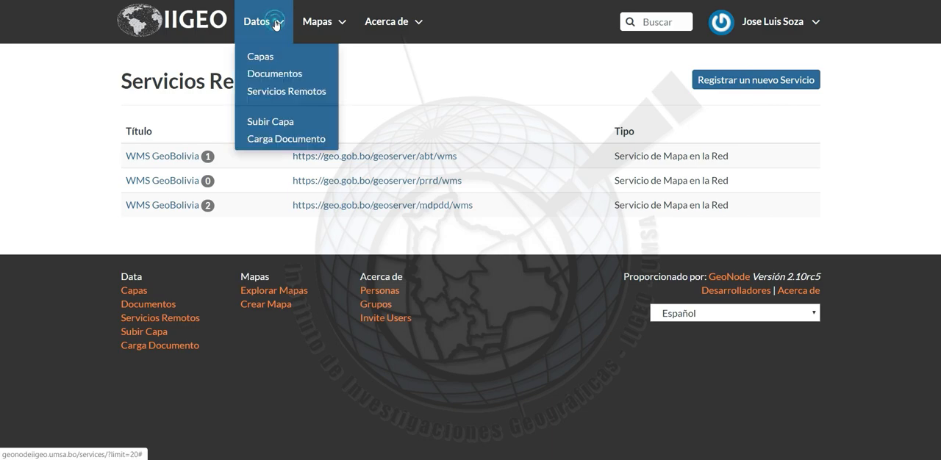
{"action": "left_click", "coordinate": [275, 56]}
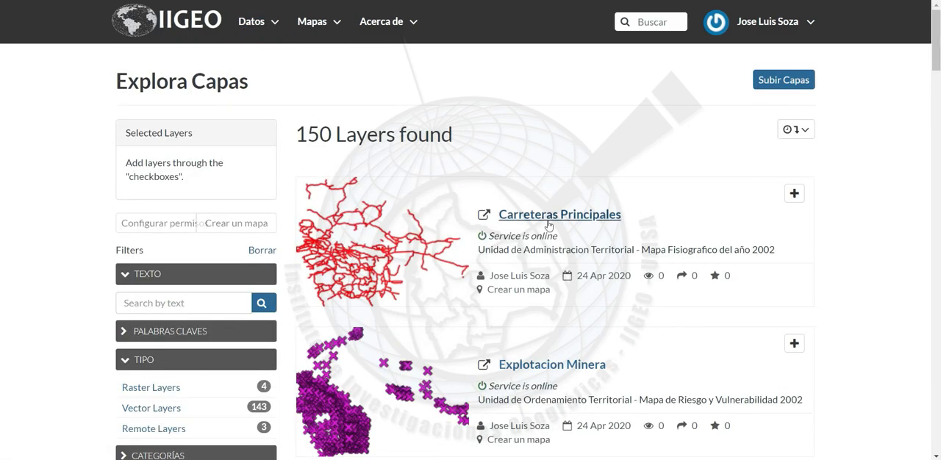
{"action": "scroll", "coordinate": [574, 218], "scroll_direction": "down", "scroll_amount": 3}
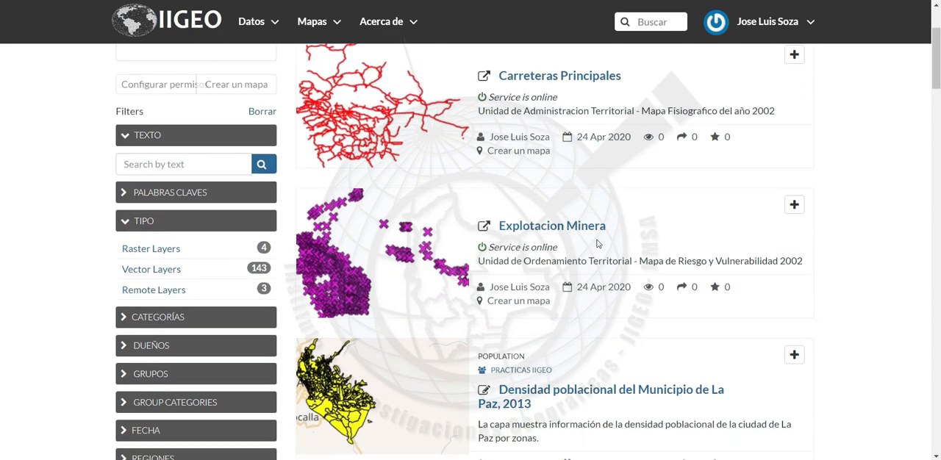
{"action": "scroll", "coordinate": [572, 224], "scroll_direction": "up", "scroll_amount": 1}
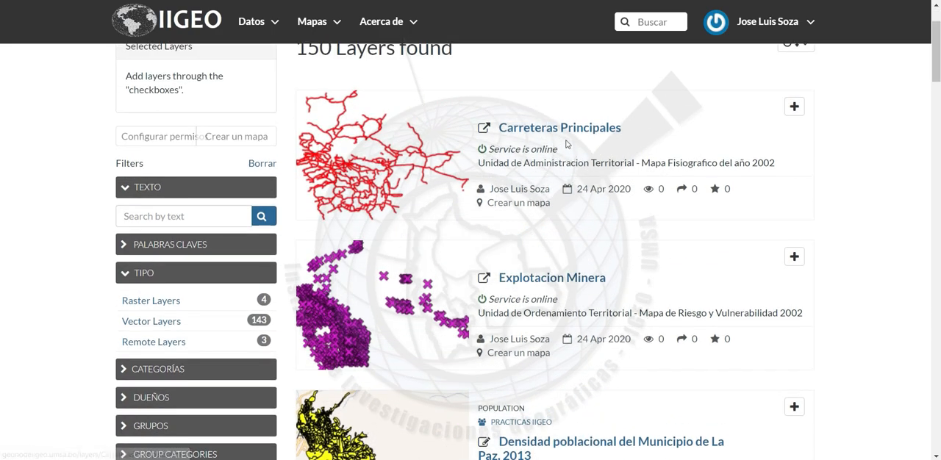
{"action": "left_click", "coordinate": [558, 128]}
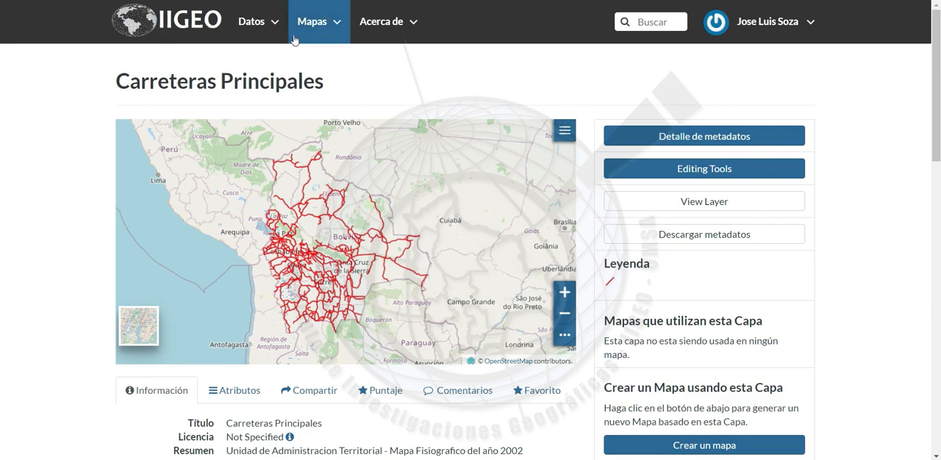
Return to the layer catalogue and open the layer "Densidad poblacional del Municipio de La Paz, 2013"
{"action": "left_click", "coordinate": [279, 29]}
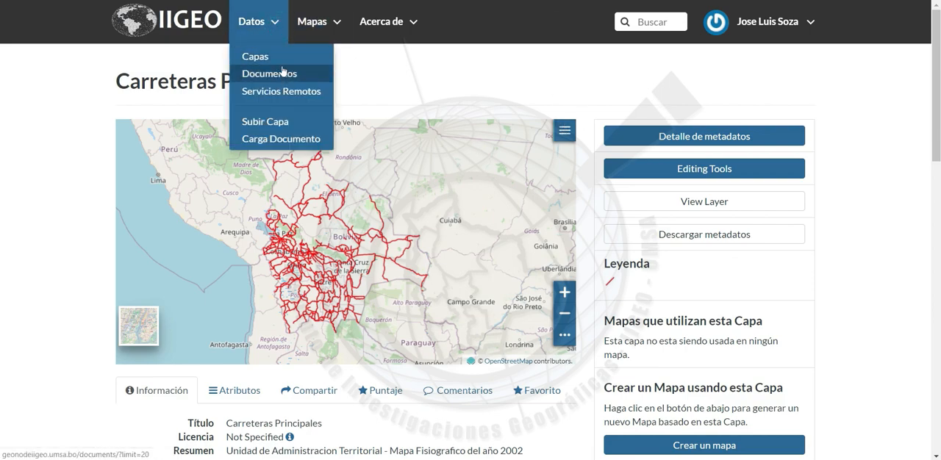
{"action": "left_click", "coordinate": [260, 57]}
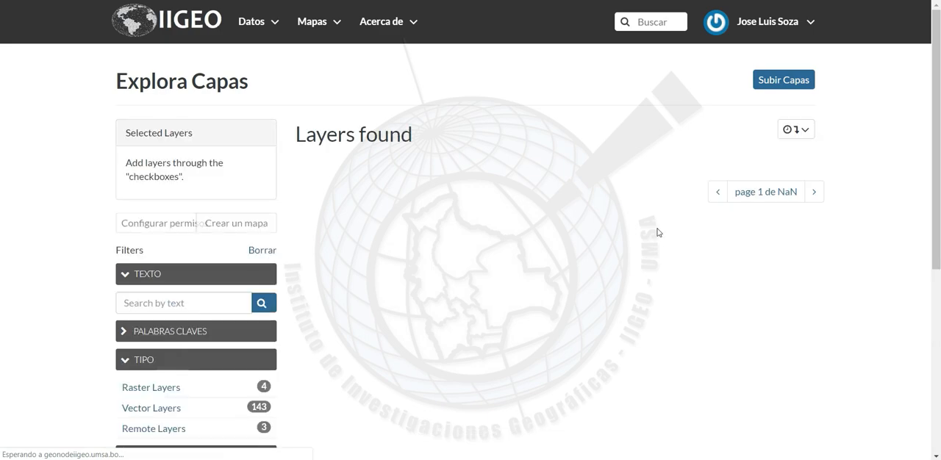
{"action": "scroll", "coordinate": [796, 264], "scroll_direction": "down", "scroll_amount": 3}
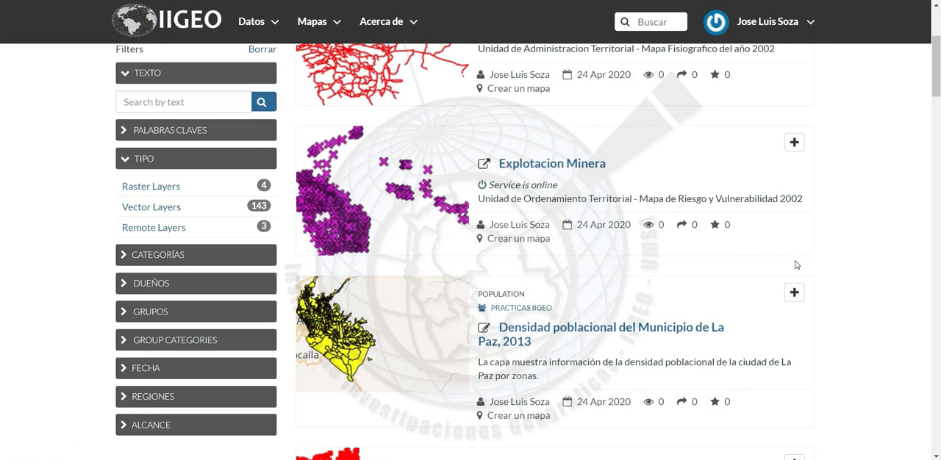
{"action": "left_click", "coordinate": [662, 327]}
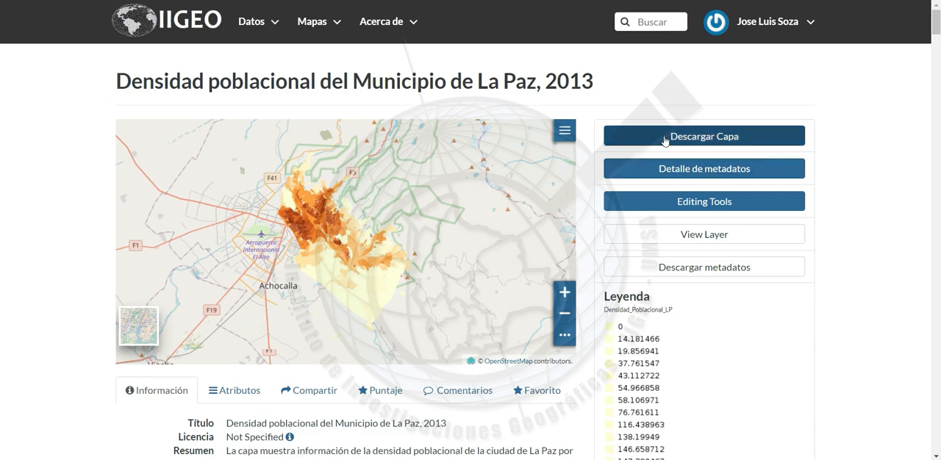
Download the La Paz population density layer's data as the Original Dataset
{"action": "left_click", "coordinate": [723, 138]}
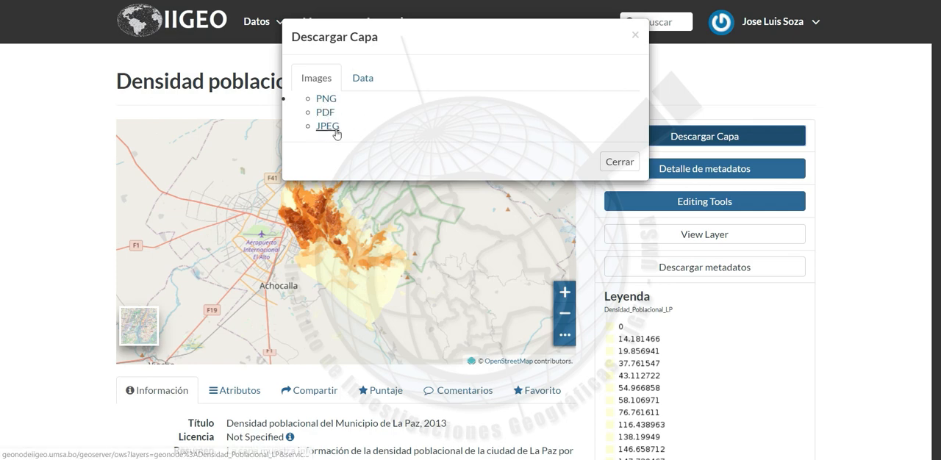
{"action": "left_click", "coordinate": [365, 75]}
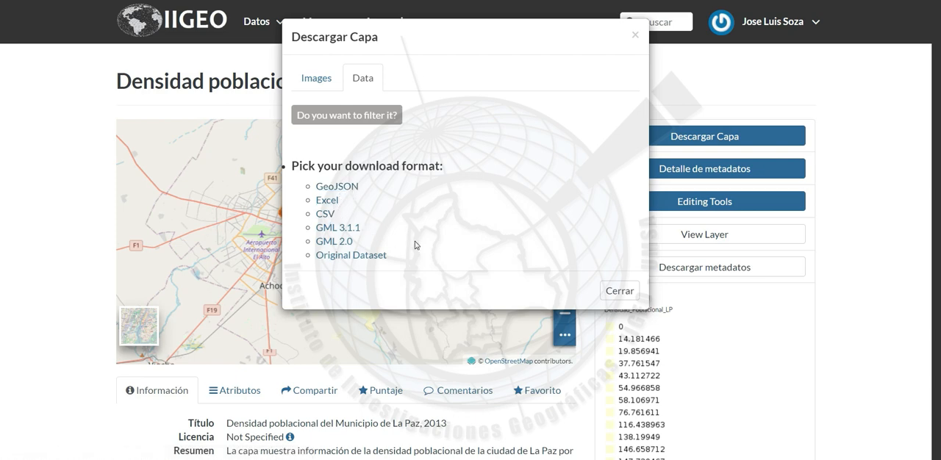
{"action": "left_click", "coordinate": [371, 256]}
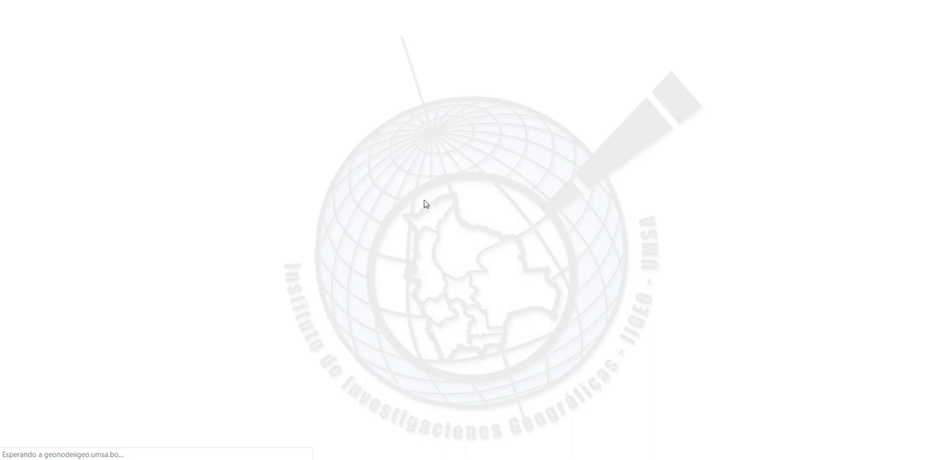